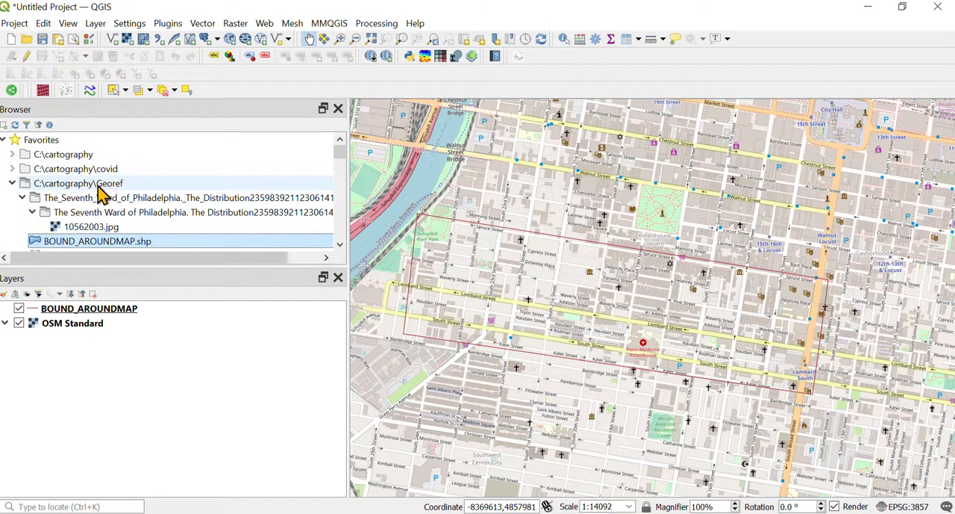
# Step: Toggle the BOUND_AROUNDMAP layer's visibility off and on again to check which area its outline covers
pyautogui.scroll(-1, 120, 234)
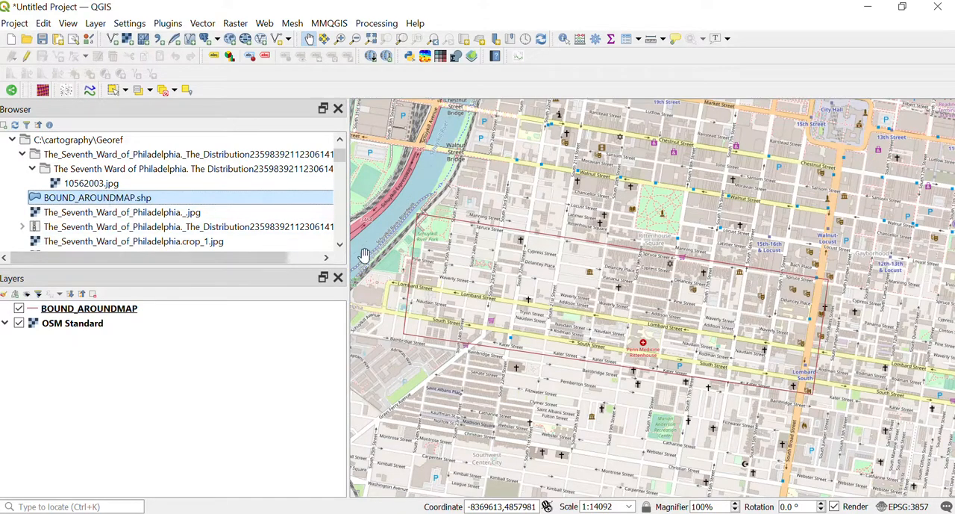
pyautogui.click(19, 309)
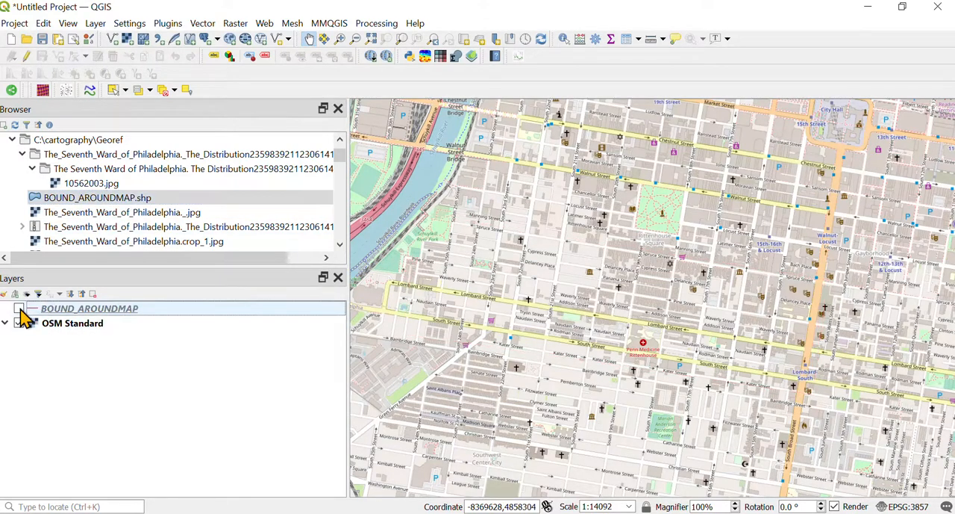
pyautogui.click(20, 309)
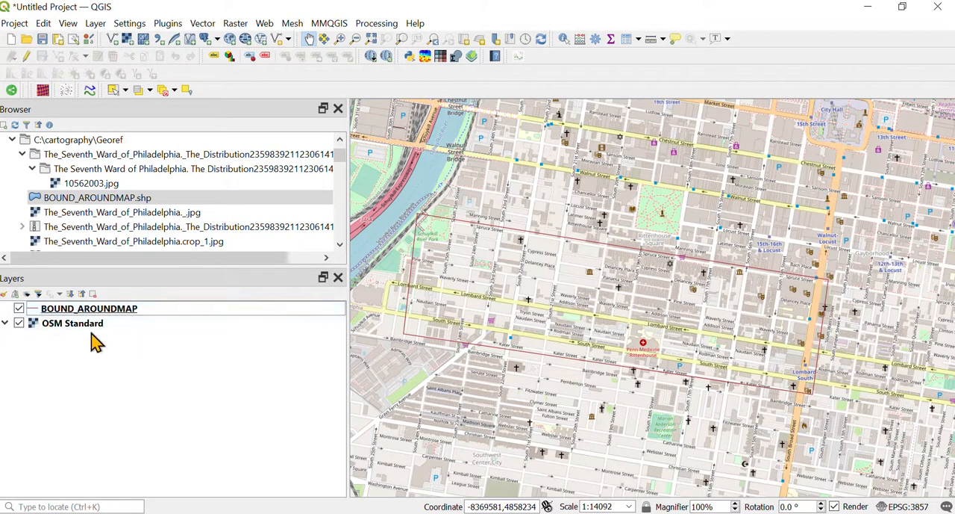
# Step: Zoom the map to the full extent of the BOUND_AROUNDMAP layer
pyautogui.scroll(-8, 532, 326)
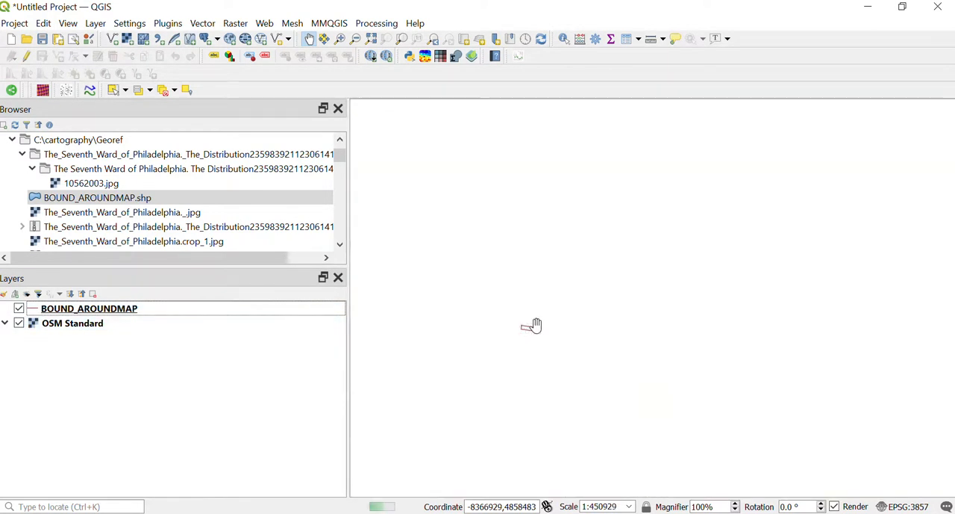
pyautogui.scroll(-2, 547, 312)
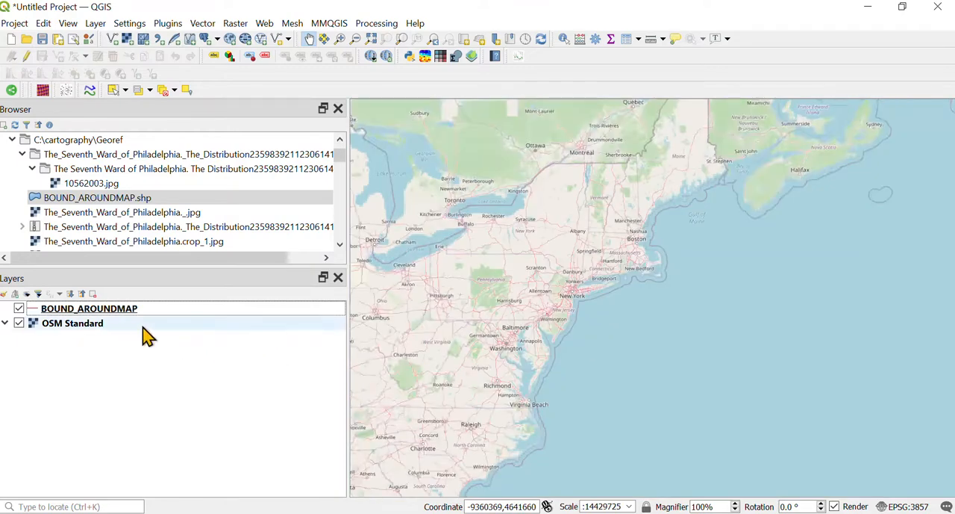
pyautogui.scroll(-3, 463, 320)
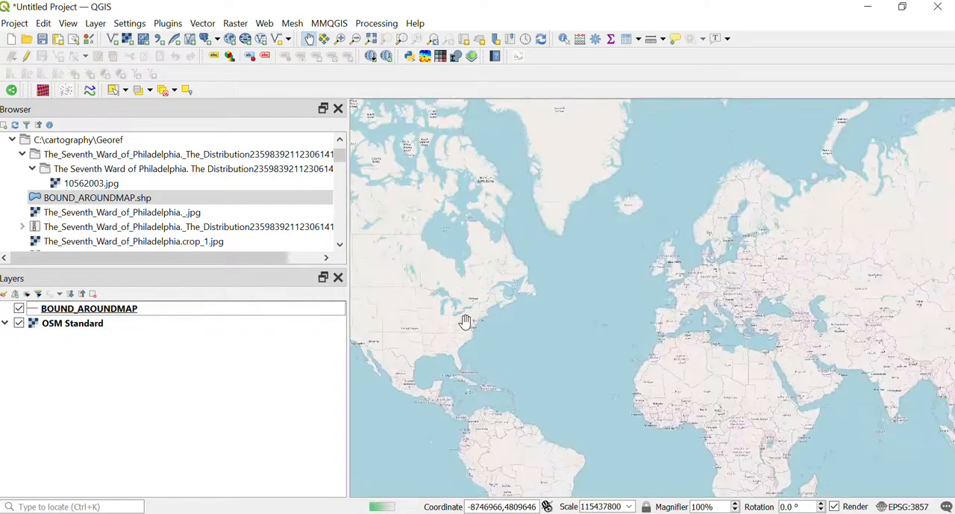
pyautogui.rightClick(120, 314)
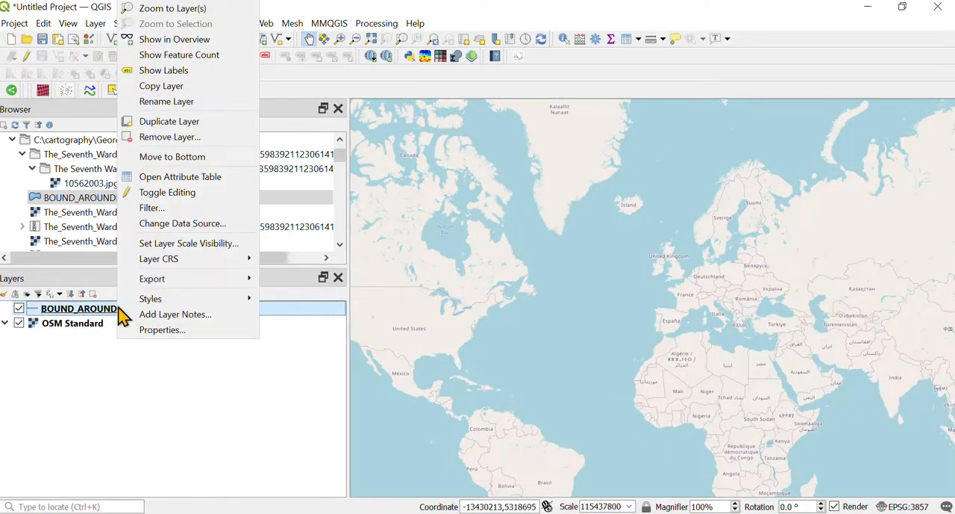
pyautogui.click(182, 11)
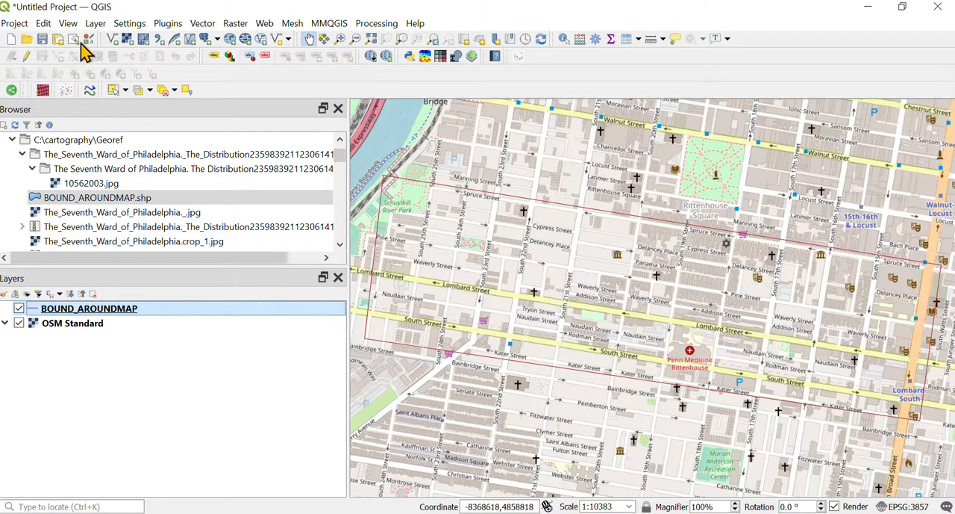
# Step: Set the project coordinate reference system to WGS 84 / Pseudo-Mercator (EPSG:3857), searching for it by the code 3857
pyautogui.click(14, 24)
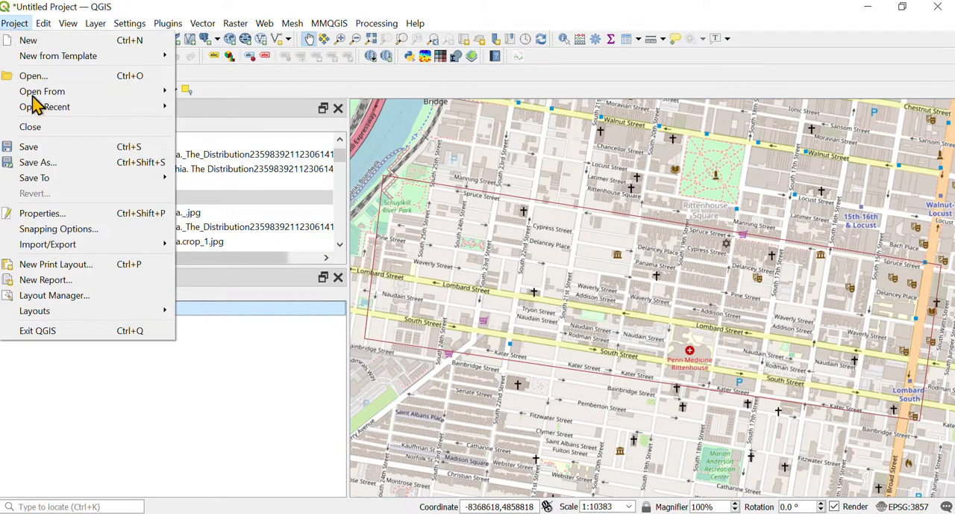
pyautogui.click(67, 214)
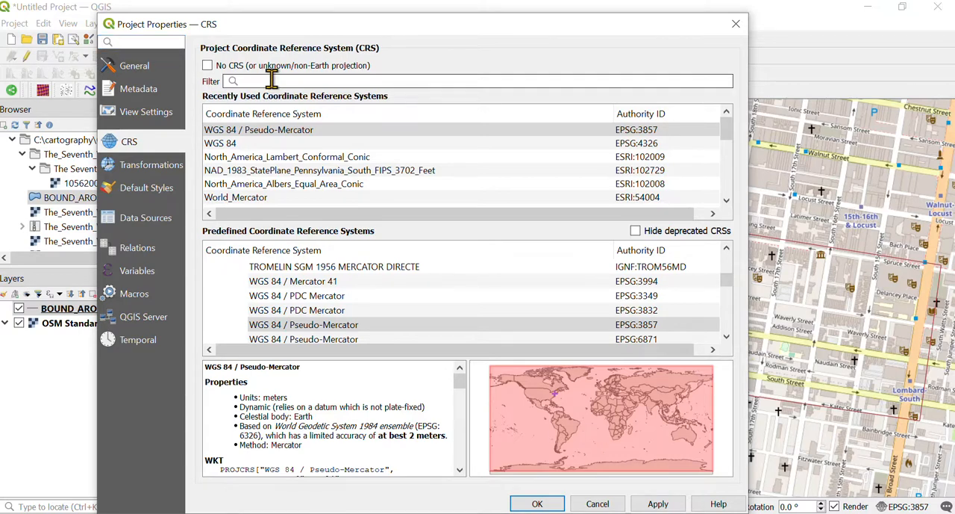
pyautogui.click(272, 78)
pyautogui.write('385')
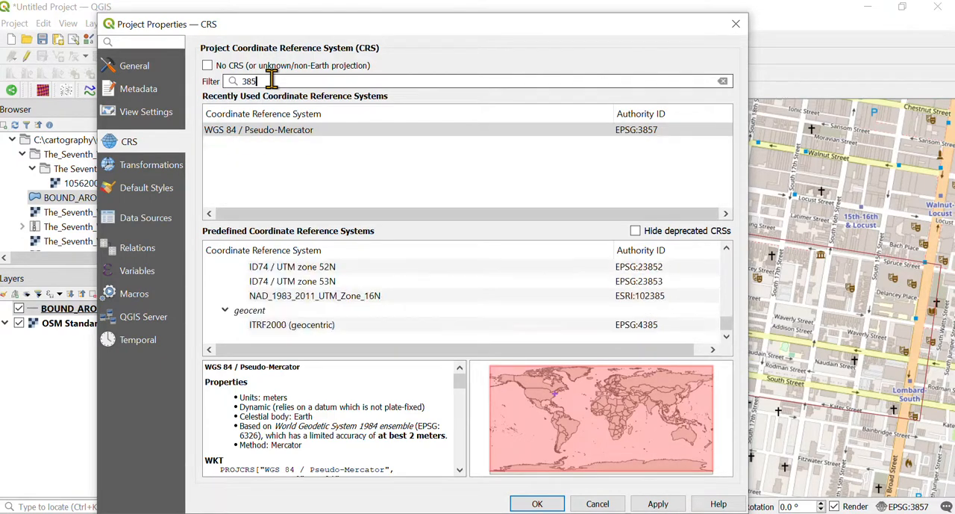
pyautogui.write('7')
pyautogui.click(277, 130)
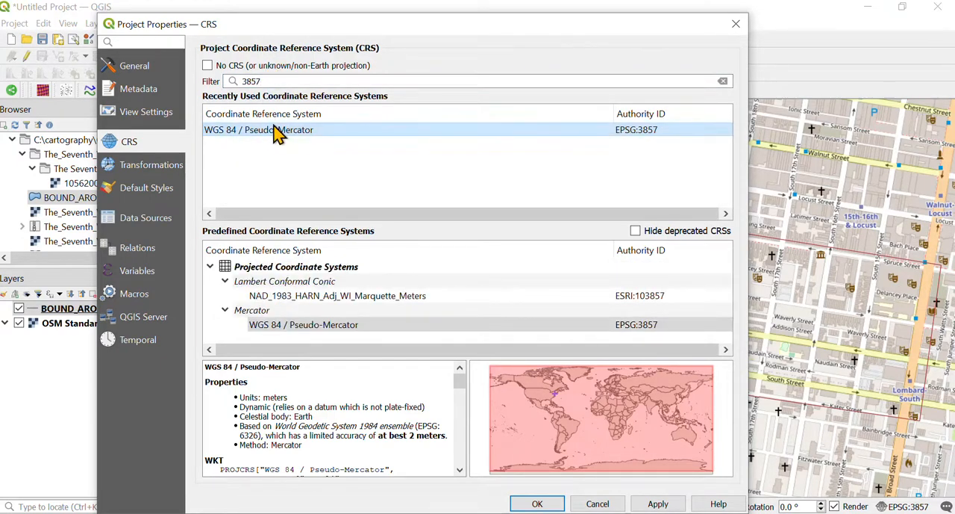
pyautogui.click(658, 503)
pyautogui.click(537, 503)
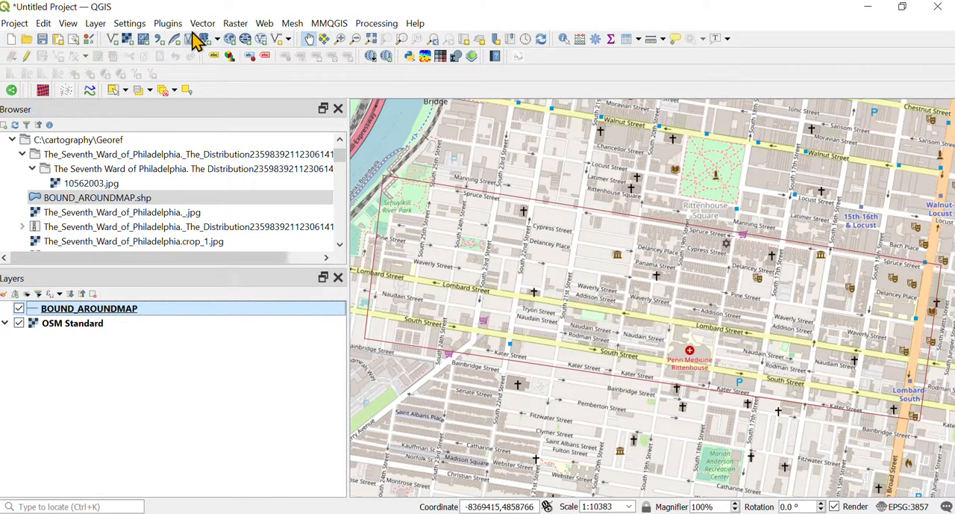
# Step: Start the Georeferencer and load the raster The_Seventh_Ward_of_Philadelphia.crop_1.jpg from the Georef folder
pyautogui.click(234, 25)
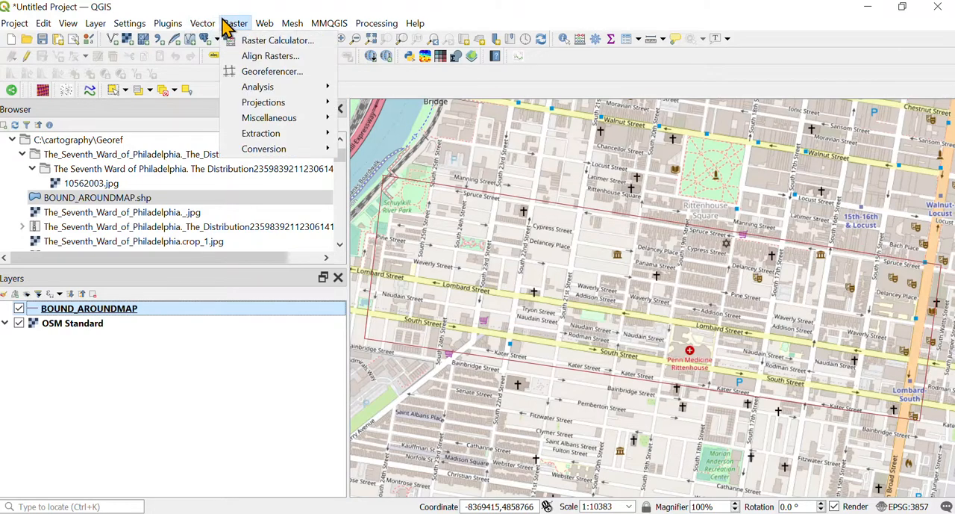
pyautogui.click(274, 71)
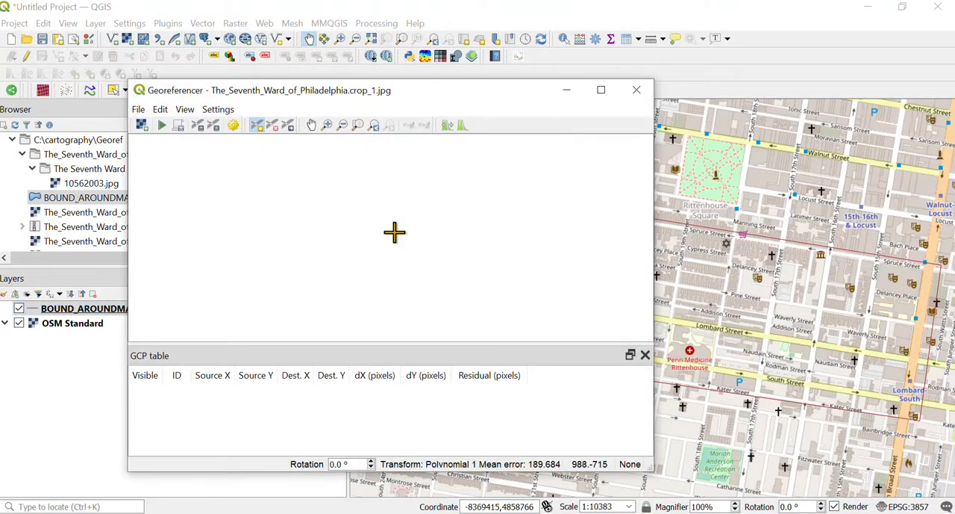
pyautogui.click(139, 113)
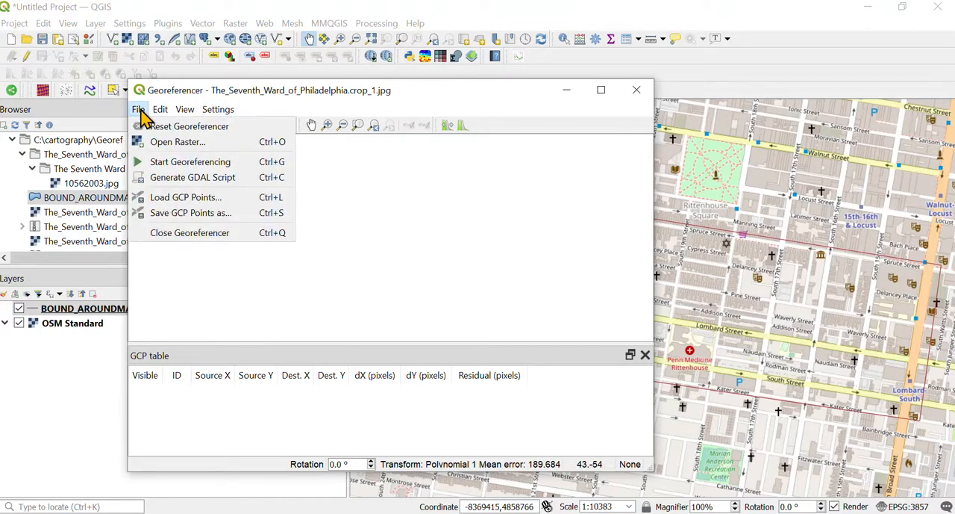
pyautogui.click(192, 91)
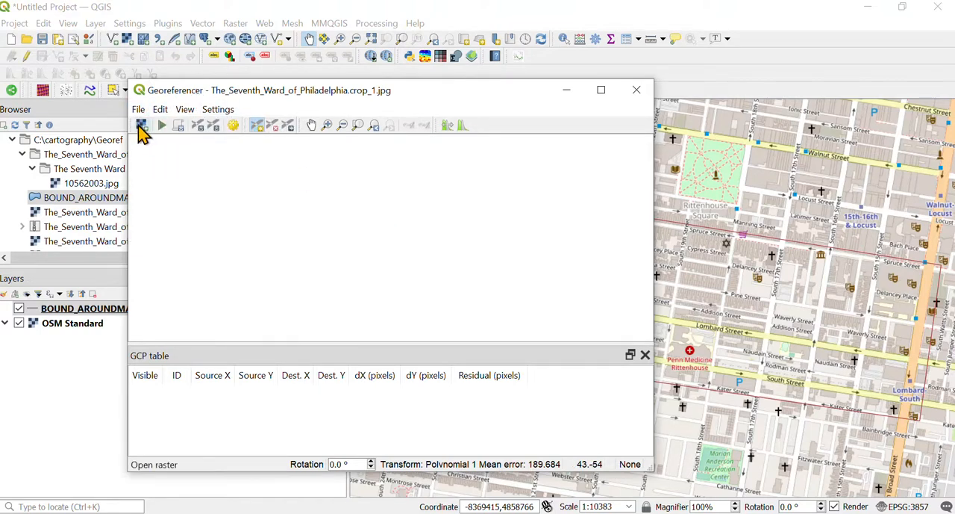
pyautogui.click(143, 129)
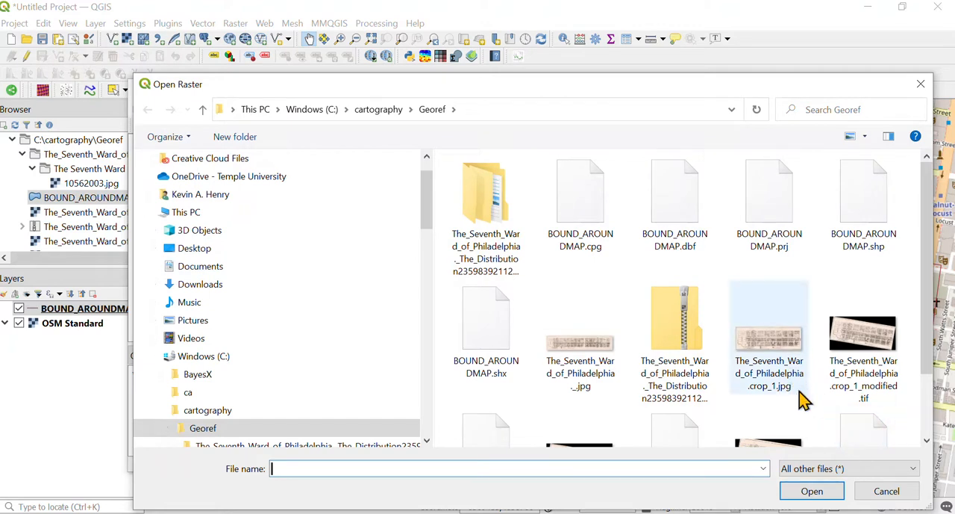
pyautogui.click(768, 363)
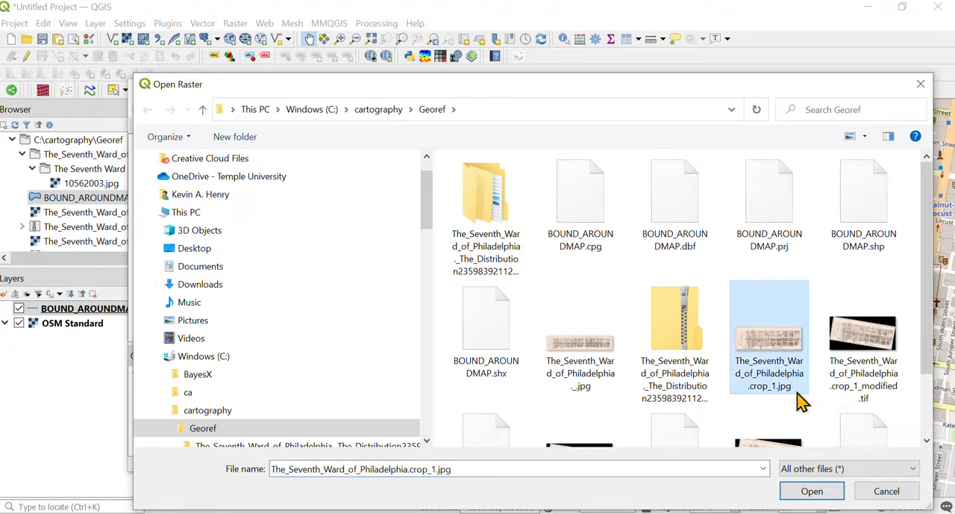
pyautogui.click(812, 491)
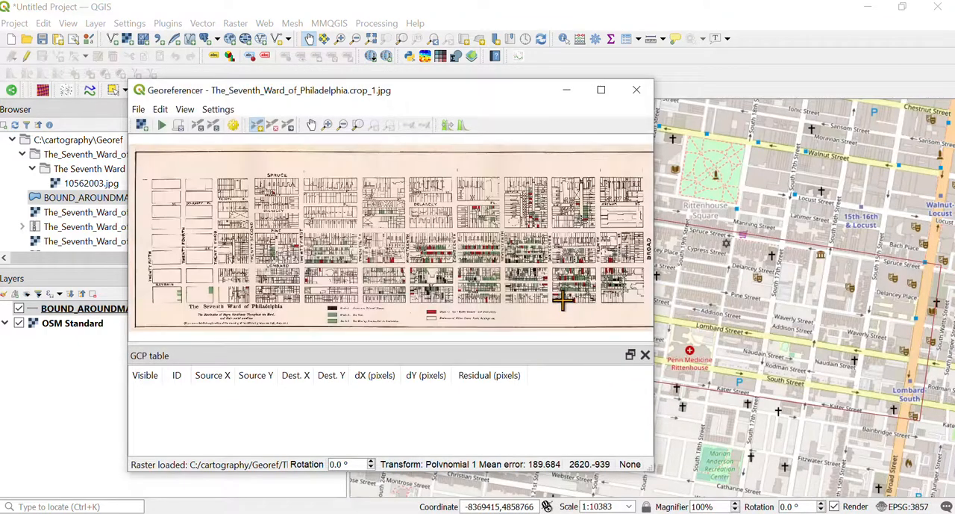
# Step: Configure the georeferencing transformation as Polynomial 1, with the output raster named The_Seventh_Ward_of_Philadelphia.crop_1_modifiedv3.tif
pyautogui.moveTo(416, 99); pyautogui.dragTo(615, 276)
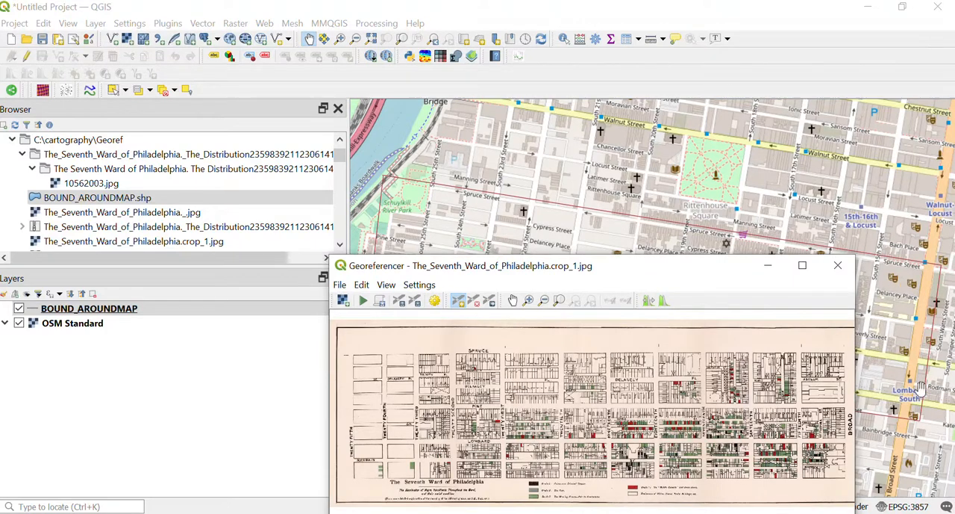
pyautogui.moveTo(552, 268); pyautogui.dragTo(508, 277)
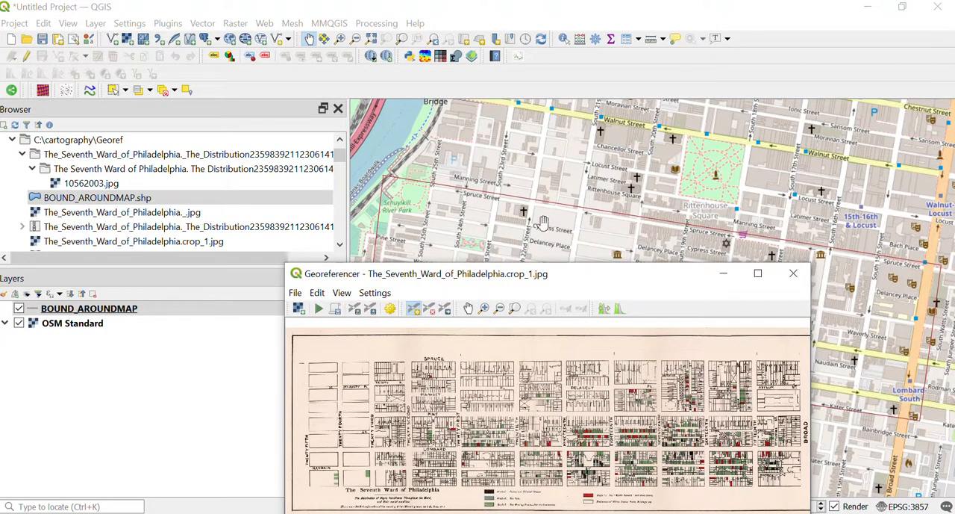
pyautogui.moveTo(549, 282); pyautogui.dragTo(440, 140)
pyautogui.click(271, 152)
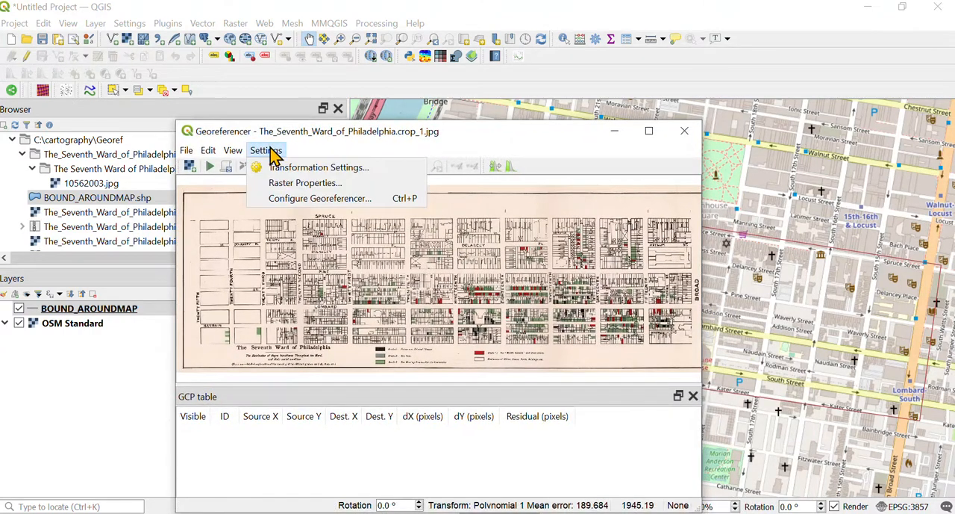
pyautogui.click(279, 168)
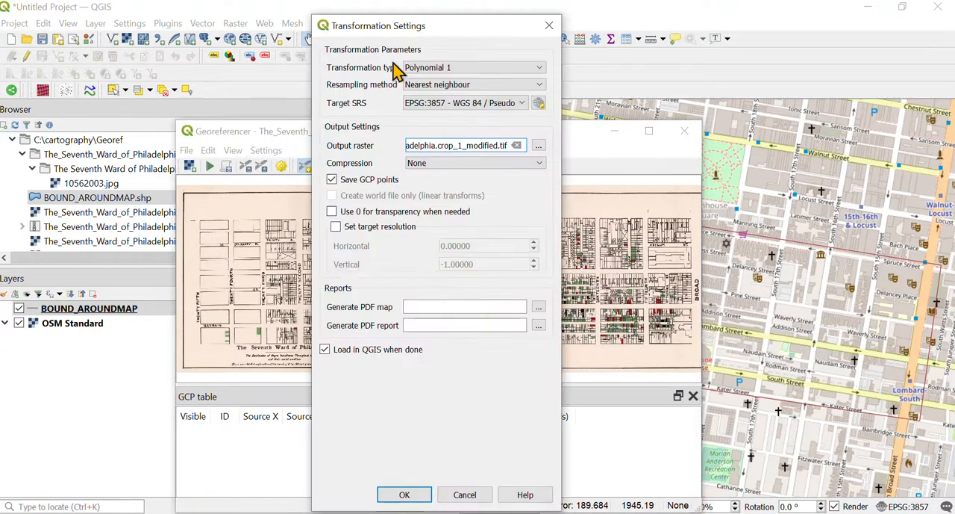
pyautogui.click(435, 69)
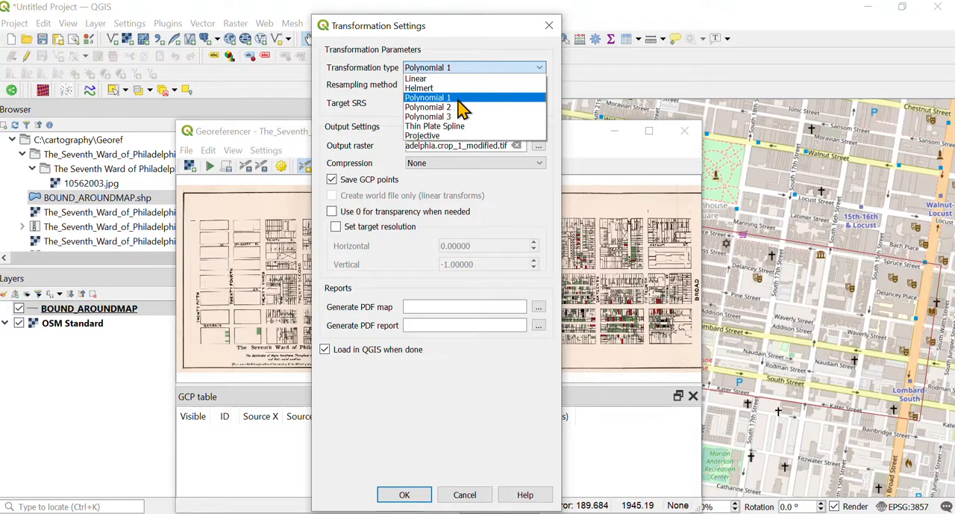
pyautogui.click(433, 97)
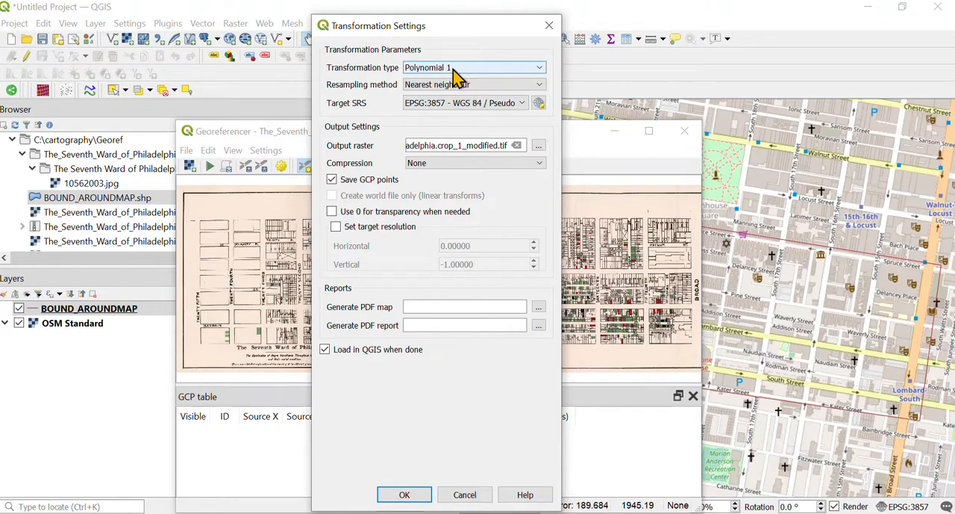
pyautogui.click(498, 144)
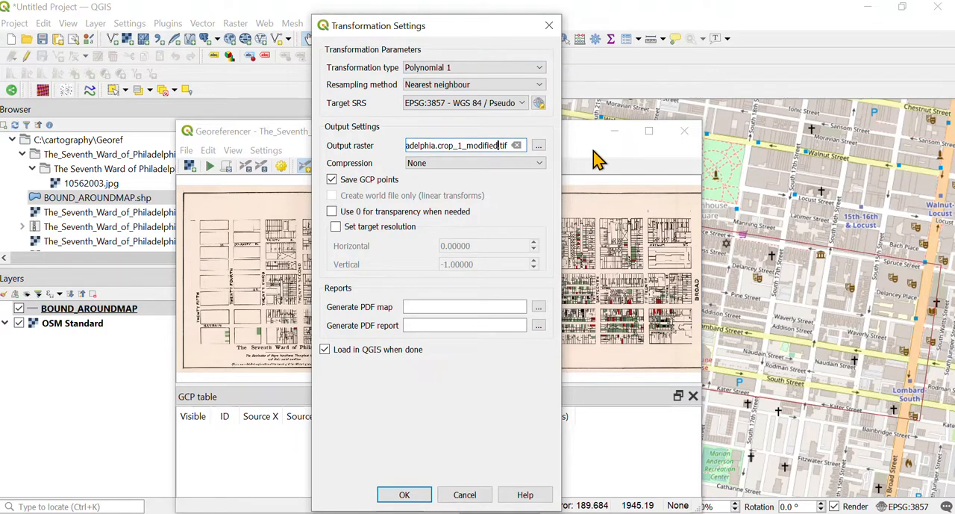
pyautogui.write('v3')
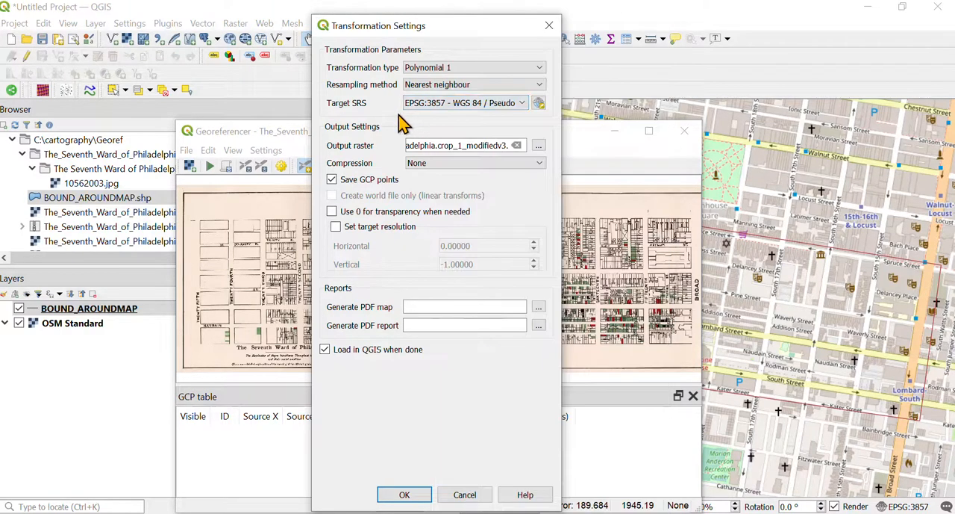
pyautogui.click(406, 495)
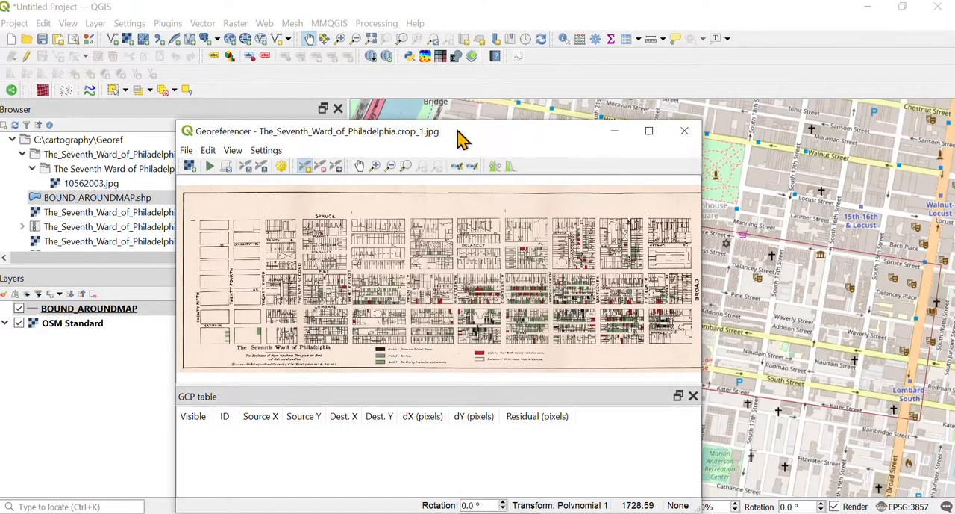
# Step: Place the Georeferencer window beside the reference map's eastern part and examine the street blocks on the scanned ward map
pyautogui.moveTo(461, 138); pyautogui.dragTo(388, 128)
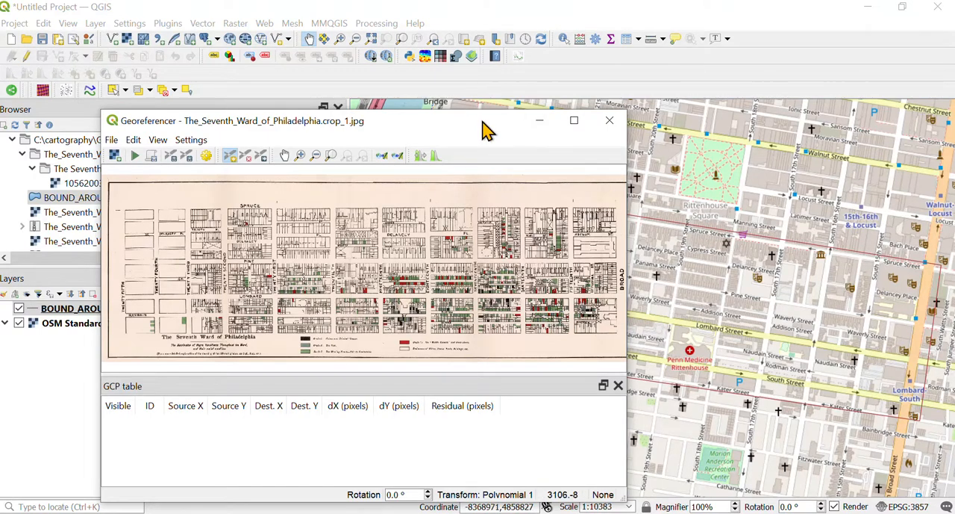
pyautogui.moveTo(486, 125); pyautogui.dragTo(406, 119)
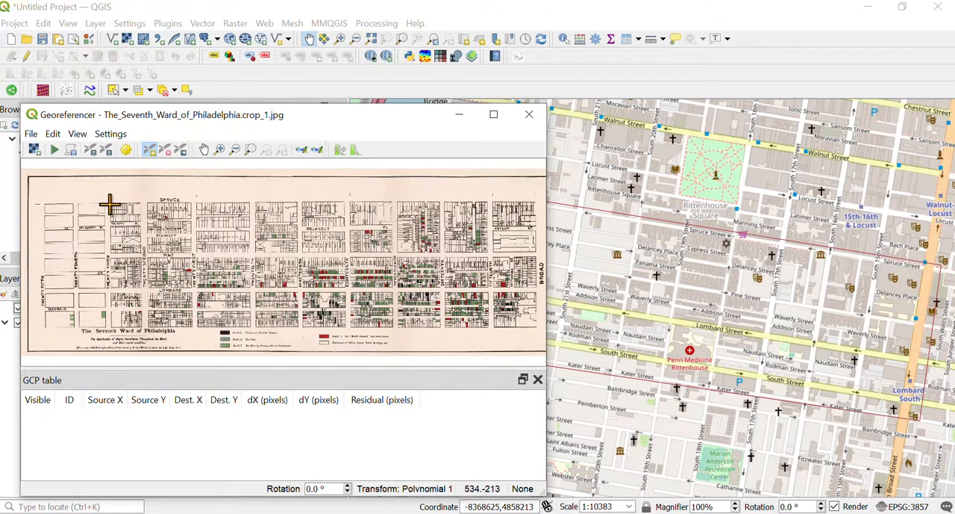
pyautogui.scroll(2, 108, 221)
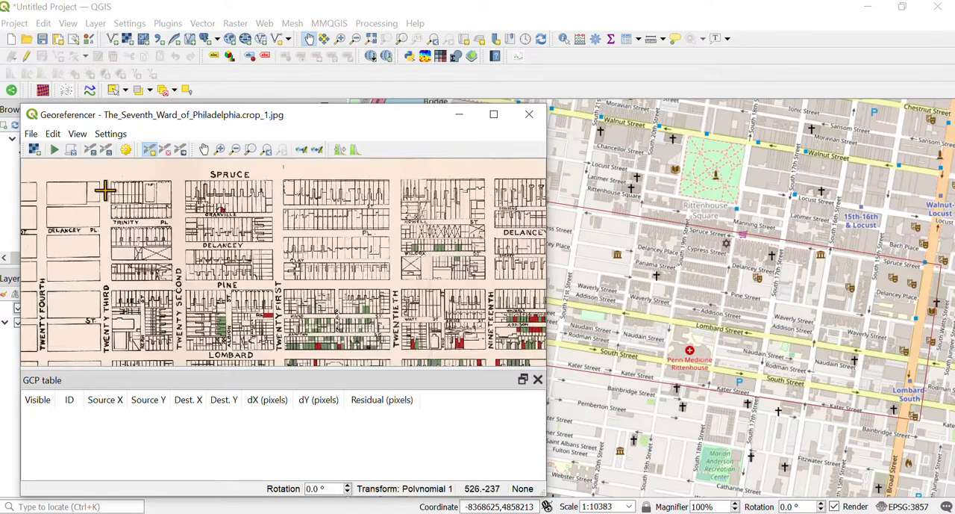
pyautogui.click(204, 150)
pyautogui.moveTo(52, 287); pyautogui.dragTo(188, 287)
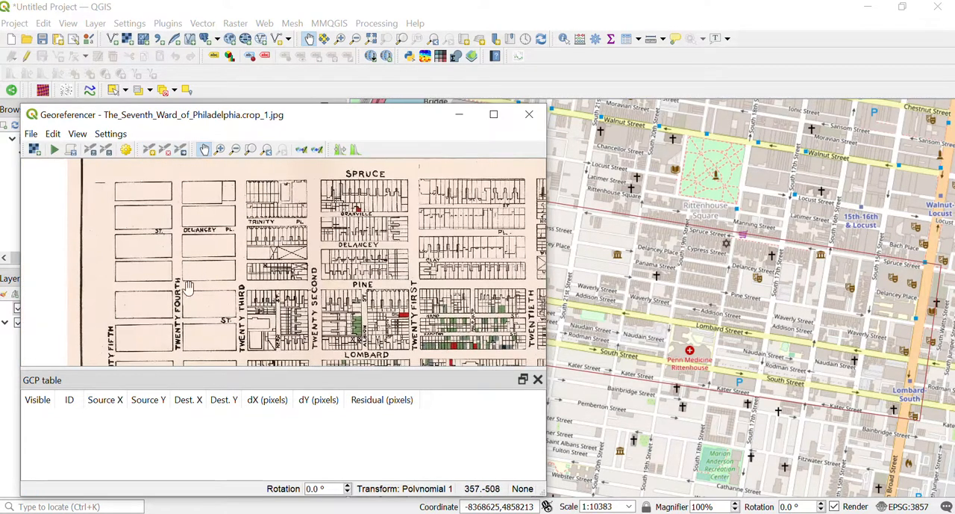
pyautogui.scroll(-5, 303, 278)
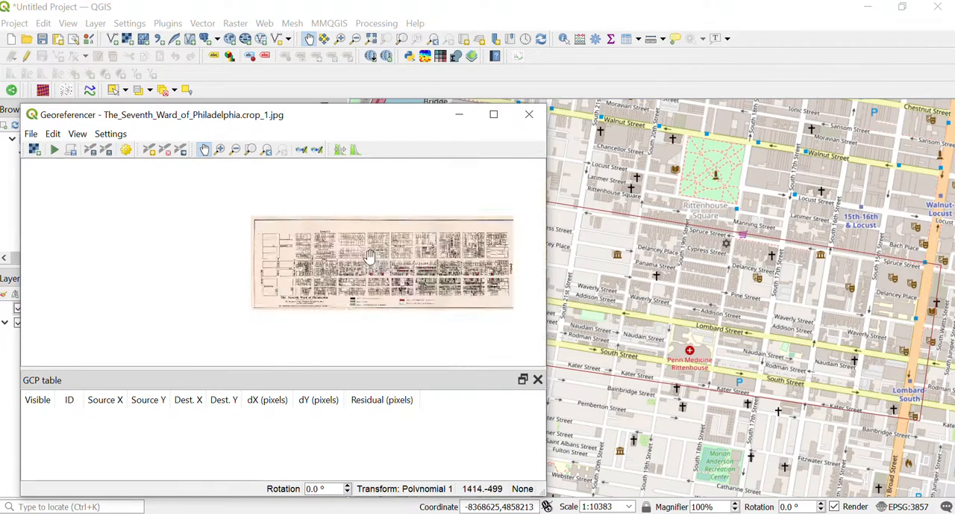
pyautogui.moveTo(389, 261); pyautogui.dragTo(368, 260)
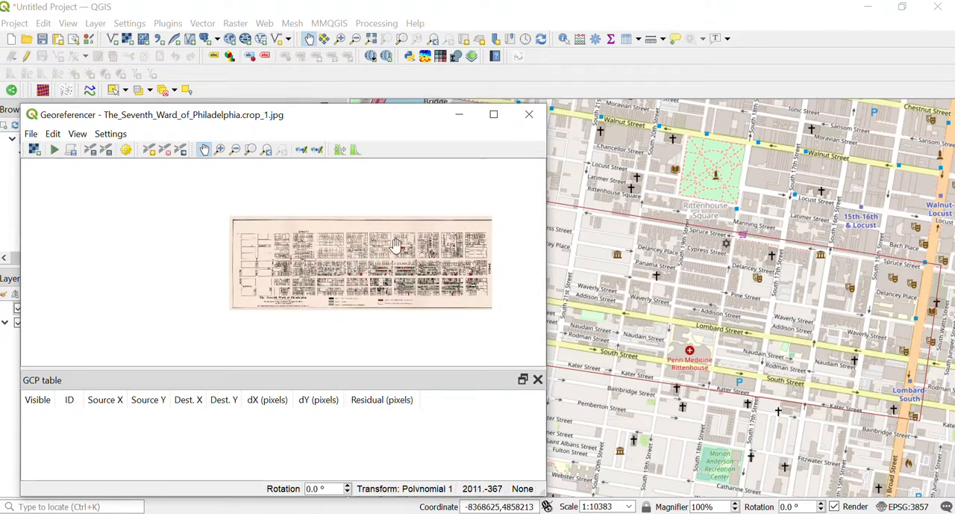
# Step: Examine the scanned ward map from Twenty-Fifth Street to Broad Street for intersections usable as control points
pyautogui.scroll(2, 467, 246)
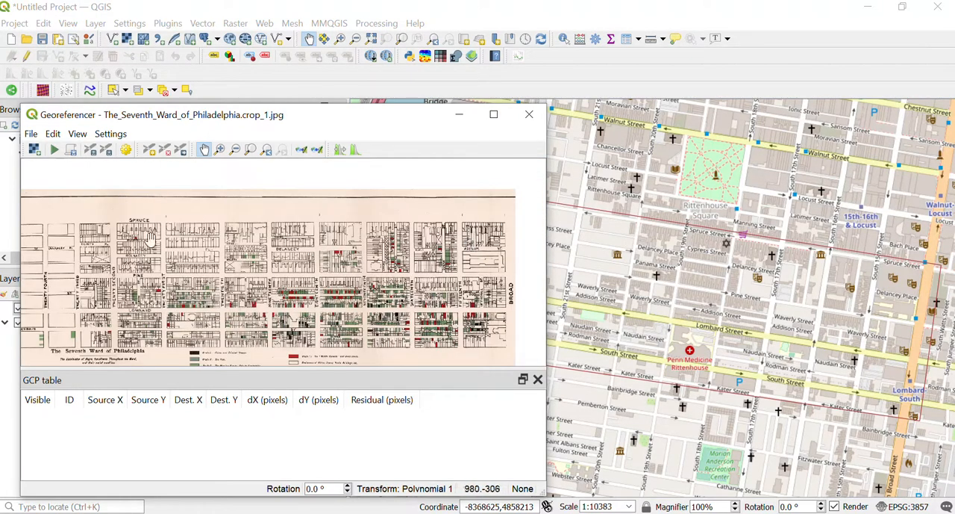
pyautogui.moveTo(107, 242); pyautogui.dragTo(179, 233)
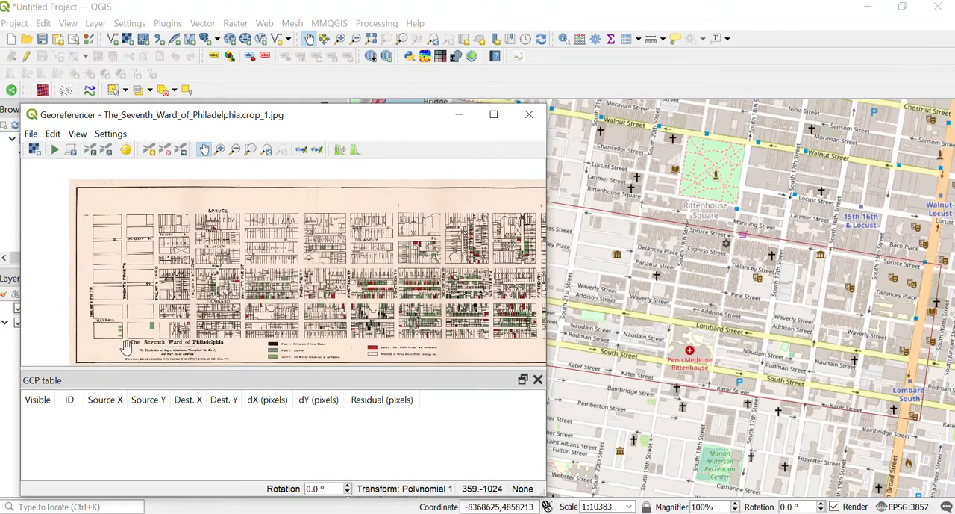
pyautogui.moveTo(293, 332); pyautogui.dragTo(270, 325)
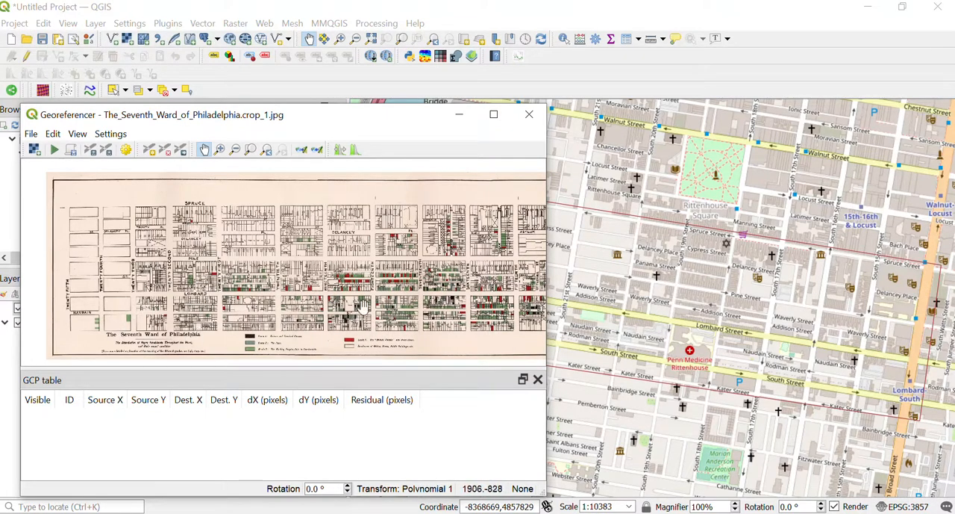
pyautogui.moveTo(428, 283); pyautogui.dragTo(289, 272)
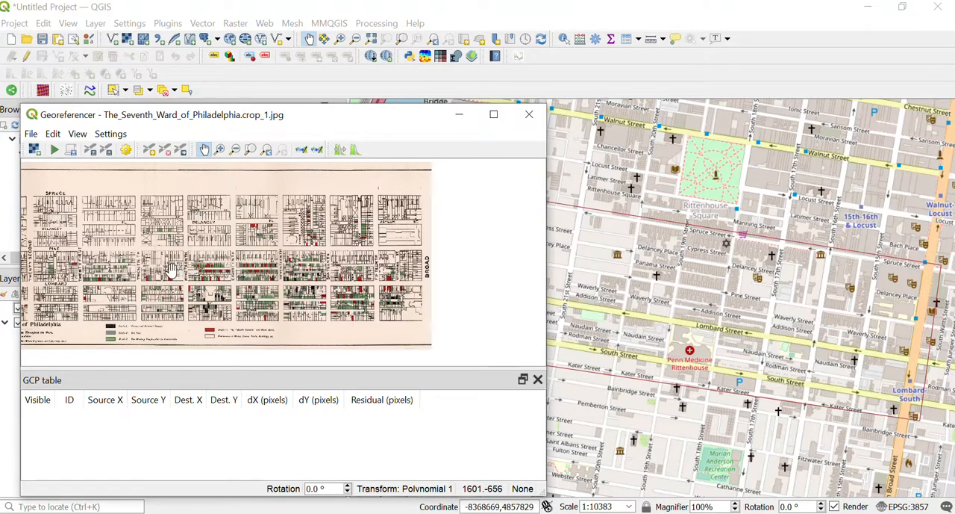
pyautogui.moveTo(146, 256); pyautogui.dragTo(297, 271)
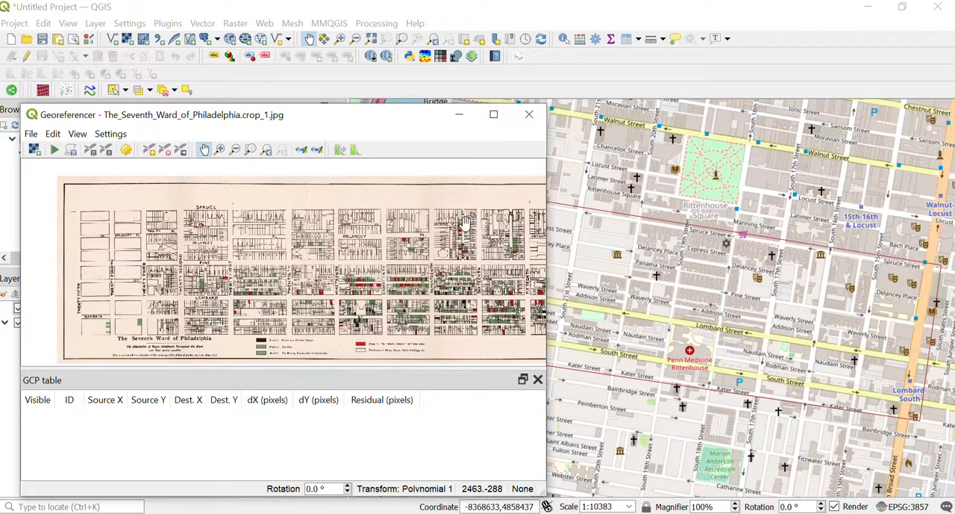
pyautogui.moveTo(155, 236); pyautogui.dragTo(188, 256)
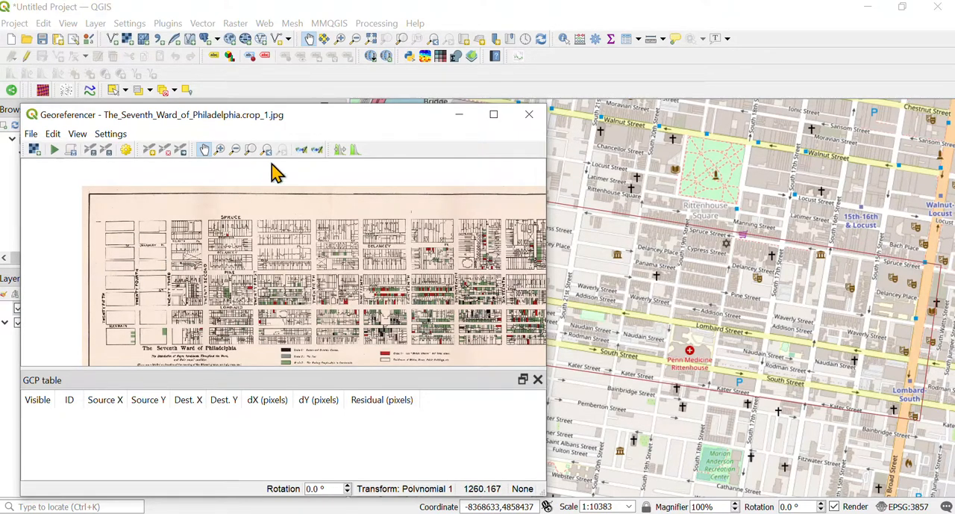
pyautogui.moveTo(311, 120); pyautogui.dragTo(328, 153)
# Step: Add a control point at Spruce and Twenty-Fourth Streets on the scan, matched to Spruce Street and South 24th Street on the reference map
pyautogui.scroll(3, 164, 328)
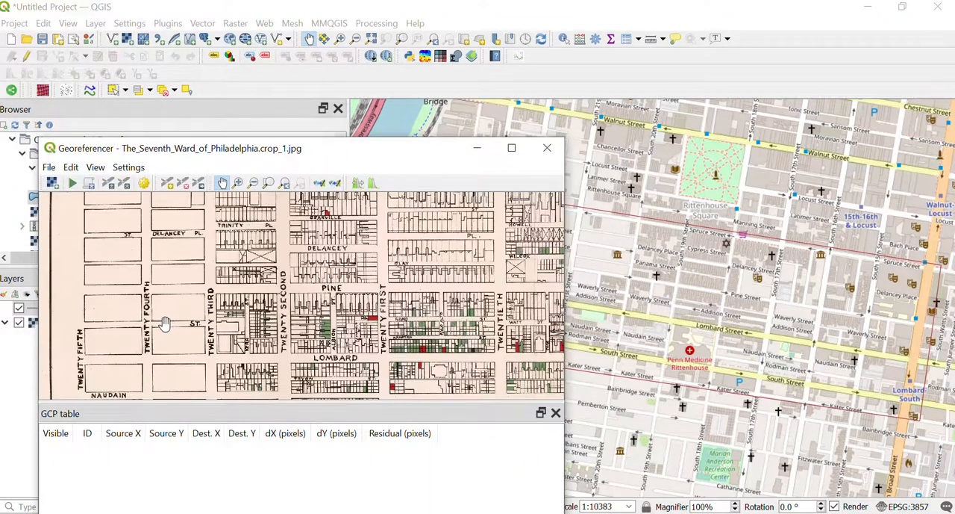
pyautogui.scroll(4, 177, 249)
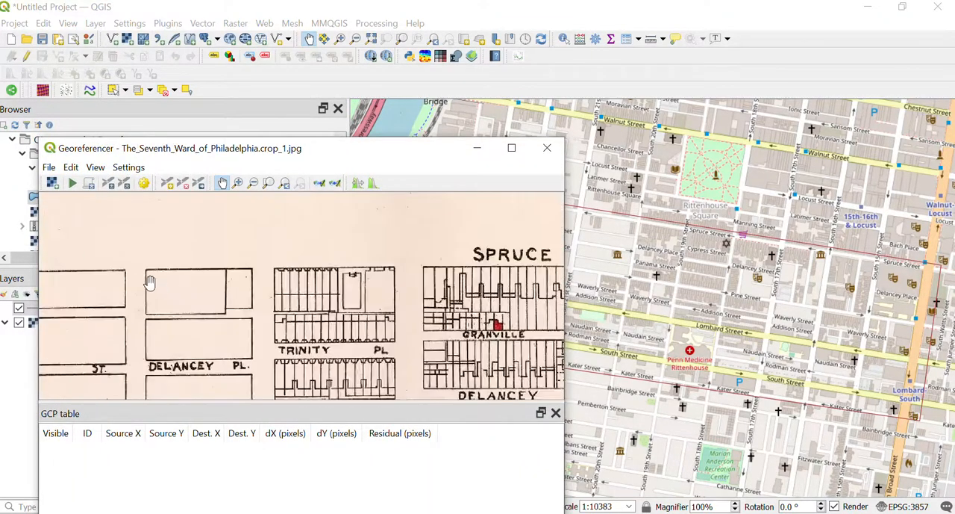
pyautogui.scroll(2, 145, 279)
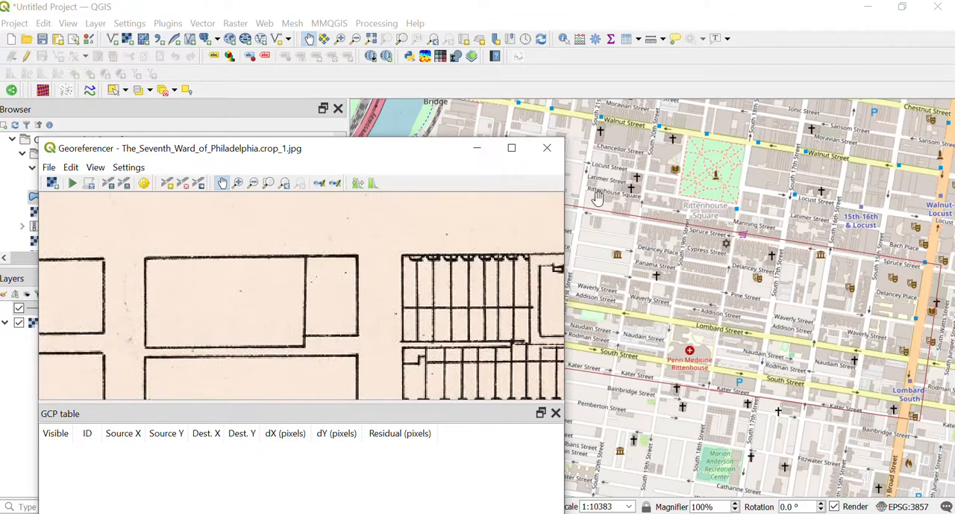
pyautogui.moveTo(593, 195); pyautogui.dragTo(765, 221)
pyautogui.scroll(2, 652, 241)
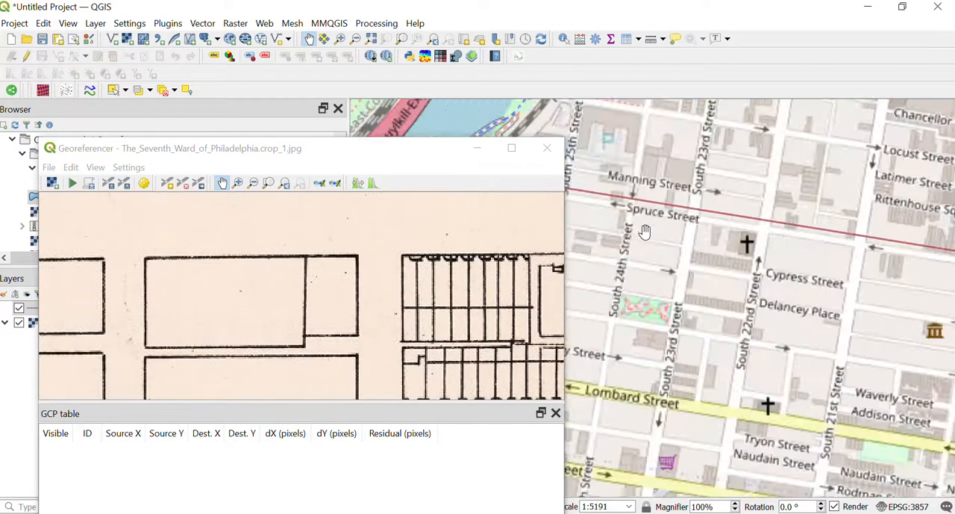
pyautogui.moveTo(623, 194); pyautogui.dragTo(638, 276)
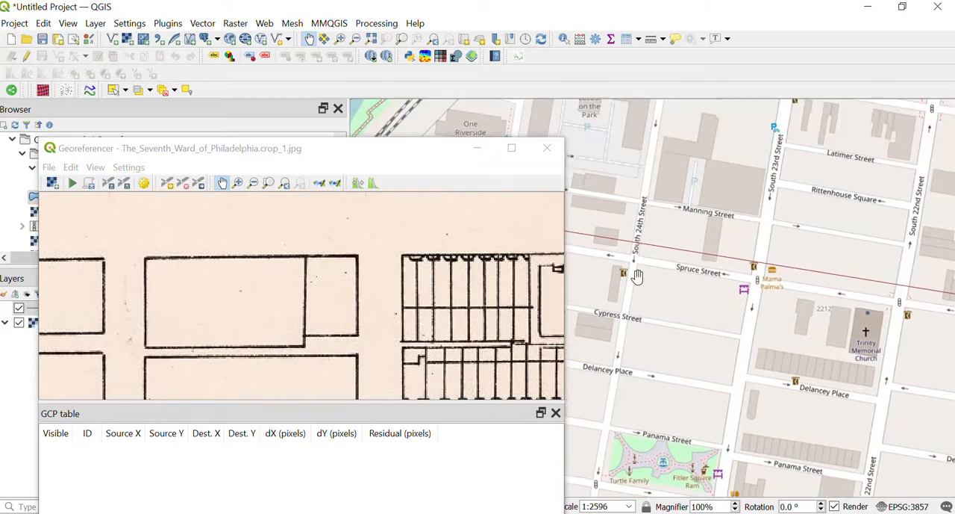
pyautogui.scroll(1, 638, 271)
pyautogui.scroll(1, 632, 255)
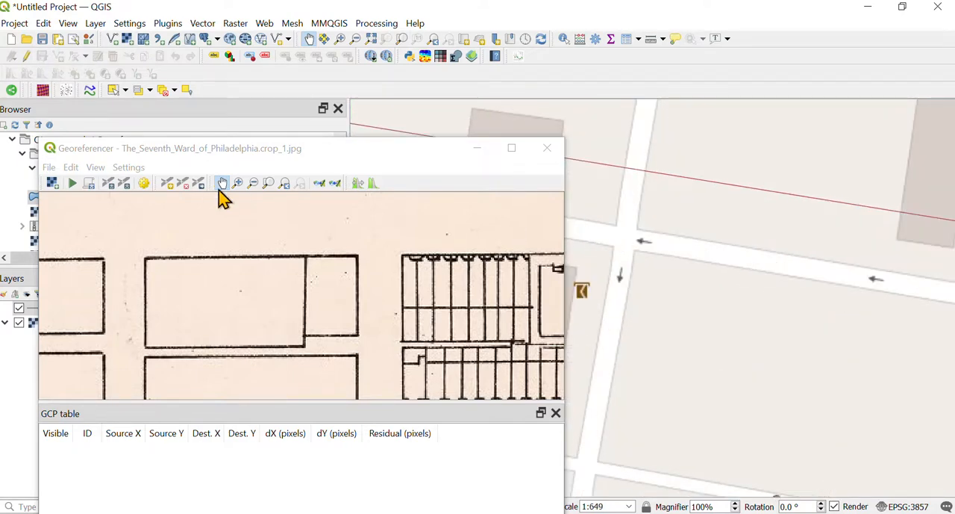
pyautogui.click(167, 184)
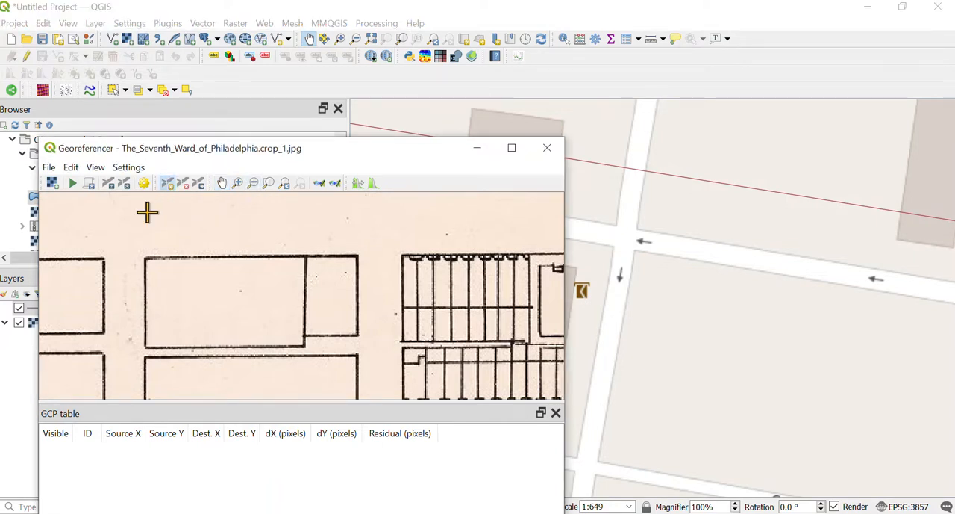
pyautogui.click(119, 254)
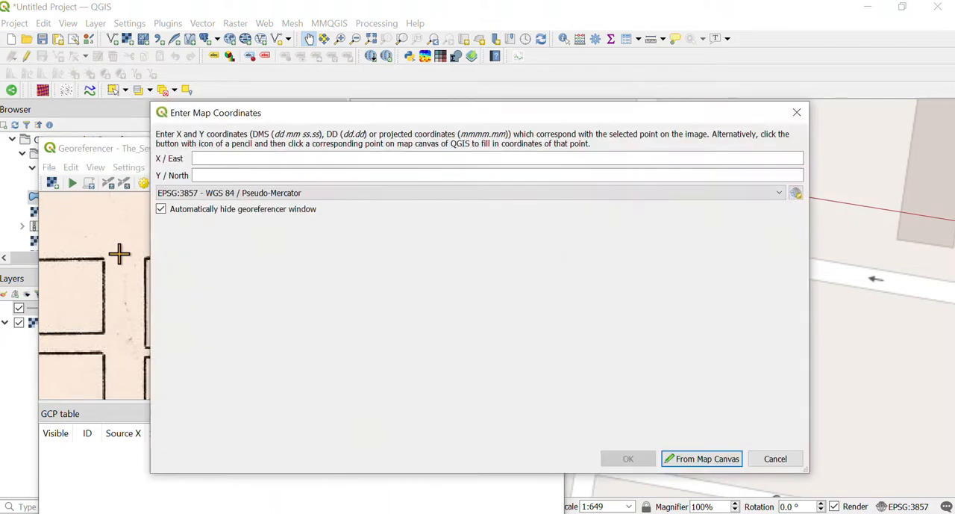
pyautogui.click(694, 459)
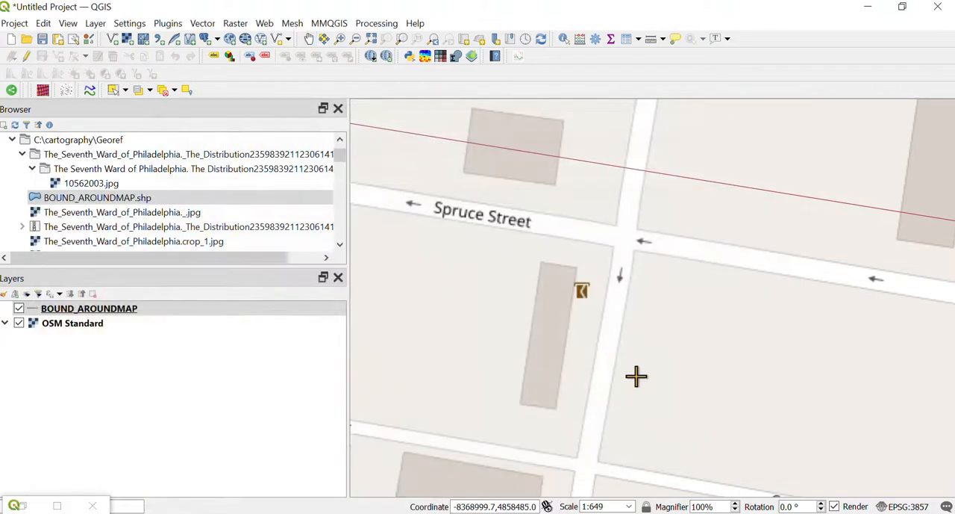
pyautogui.click(625, 242)
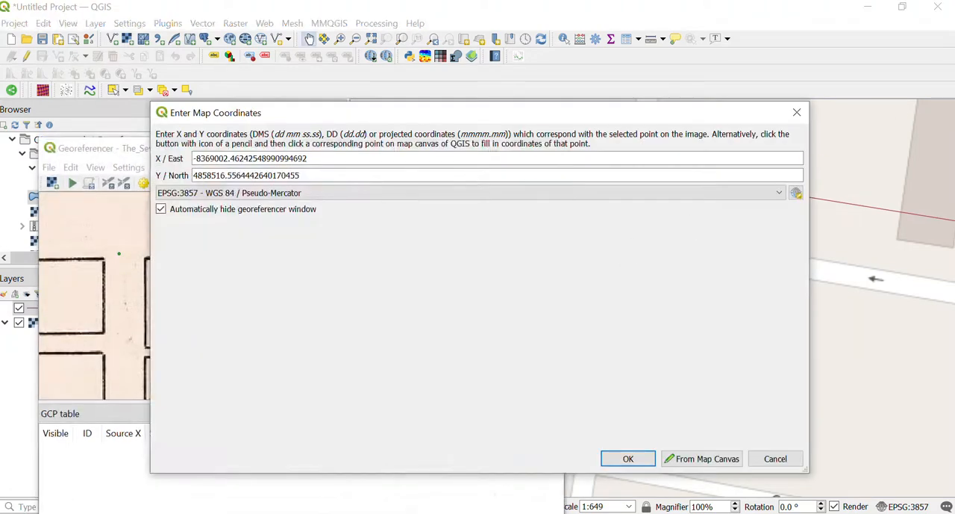
pyautogui.press('Return')
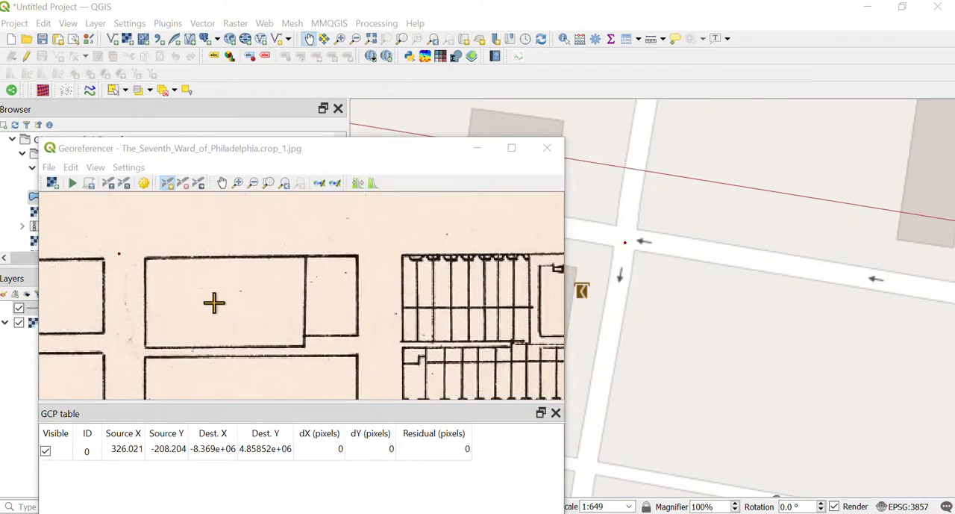
# Step: Find the South Street and 24th Street intersection on the reference map and the matching corner south of Naudain on the scan
pyautogui.scroll(-1, 124, 297)
pyautogui.scroll(-1, 124, 296)
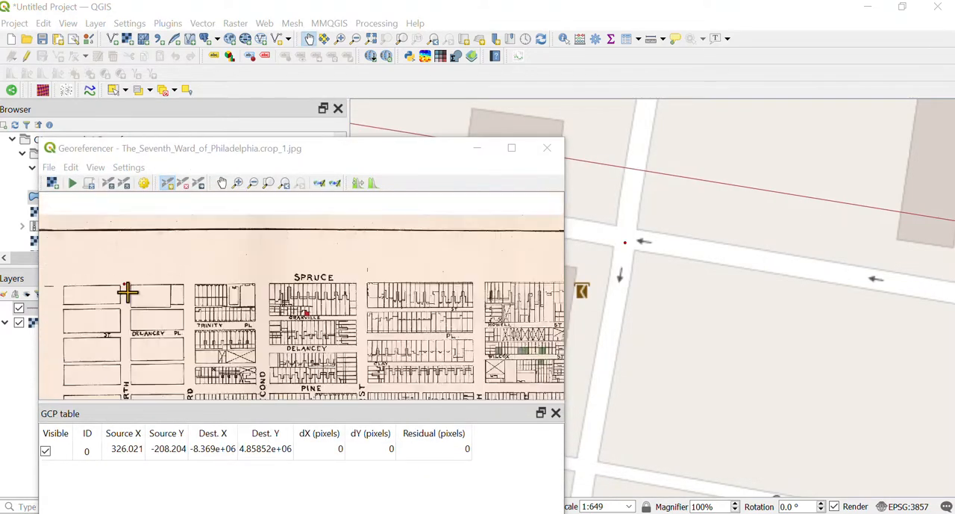
pyautogui.click(222, 183)
pyautogui.moveTo(184, 327); pyautogui.dragTo(206, 216)
pyautogui.moveTo(191, 356); pyautogui.dragTo(181, 256)
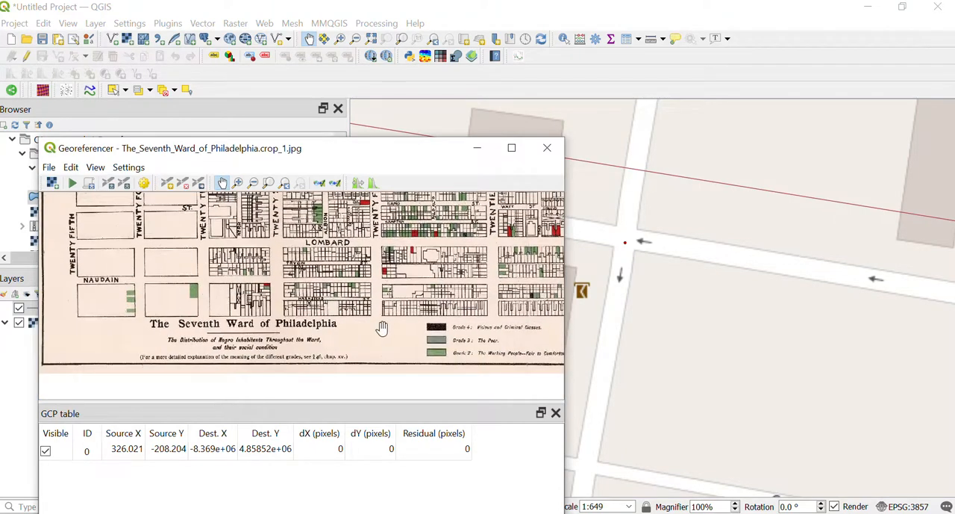
pyautogui.scroll(-2, 691, 405)
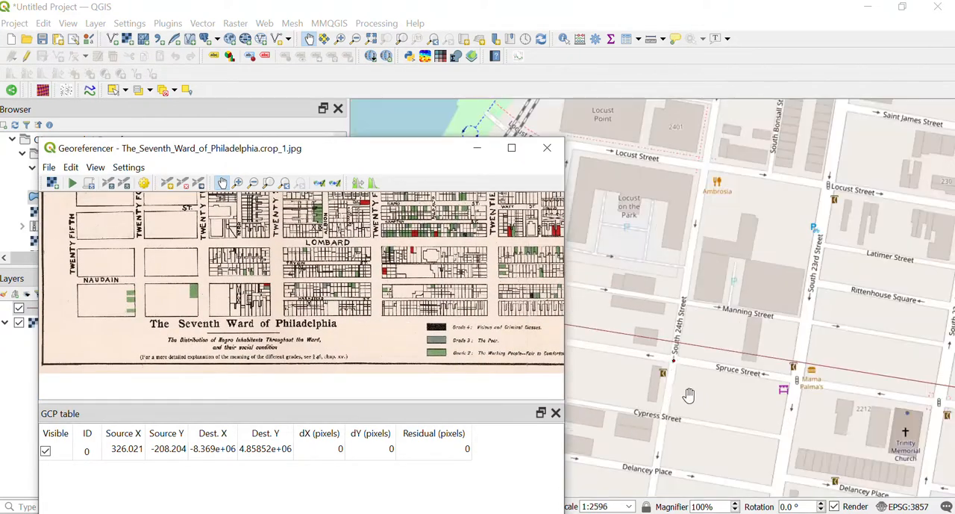
pyautogui.moveTo(651, 413); pyautogui.dragTo(720, 254)
pyautogui.scroll(-1, 722, 344)
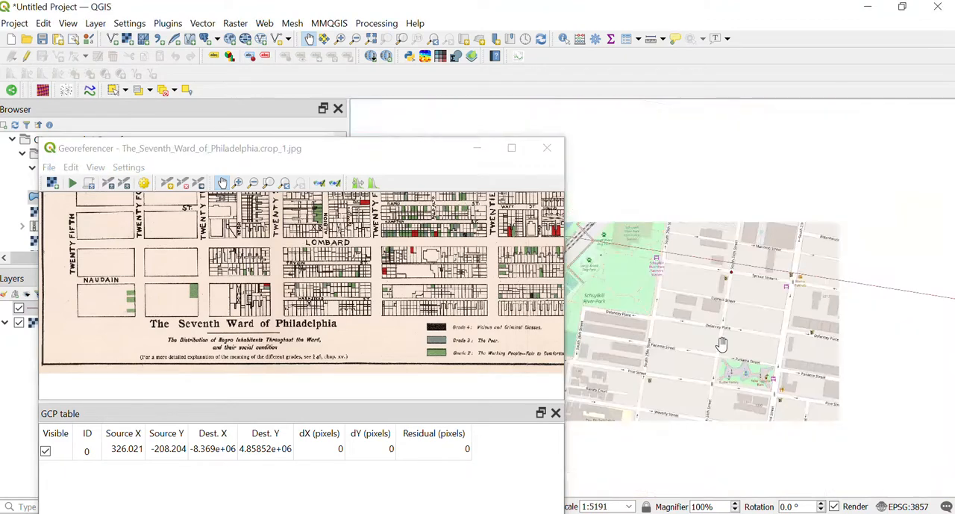
pyautogui.moveTo(702, 387); pyautogui.dragTo(761, 153)
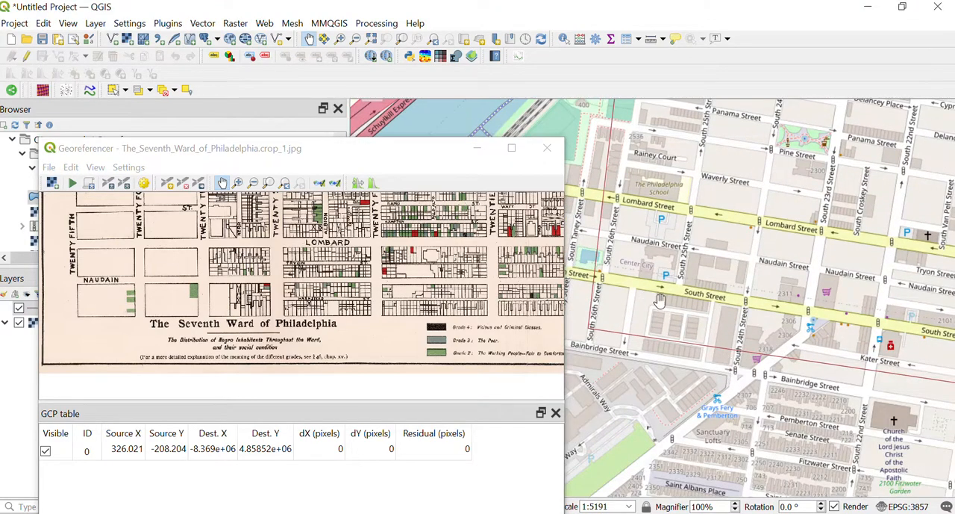
pyautogui.moveTo(642, 294); pyautogui.dragTo(703, 364)
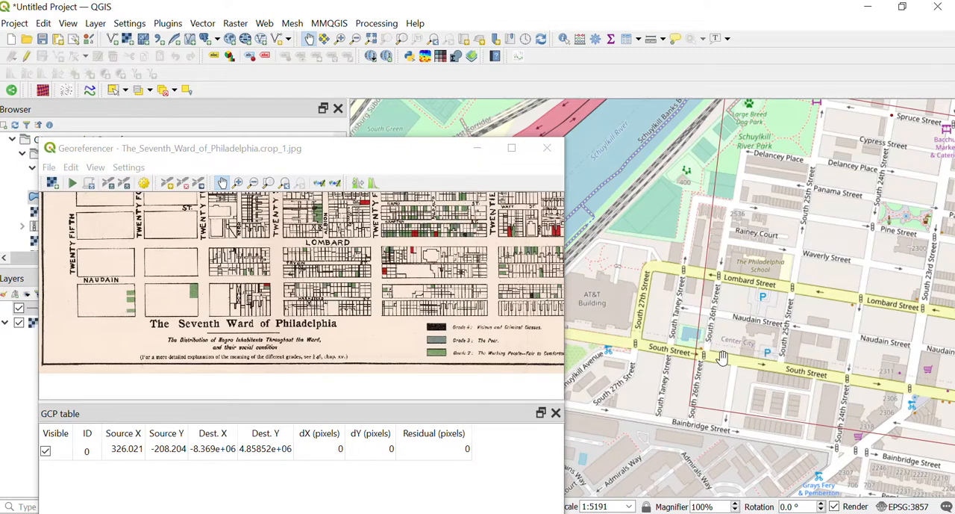
pyautogui.moveTo(717, 349); pyautogui.dragTo(625, 329)
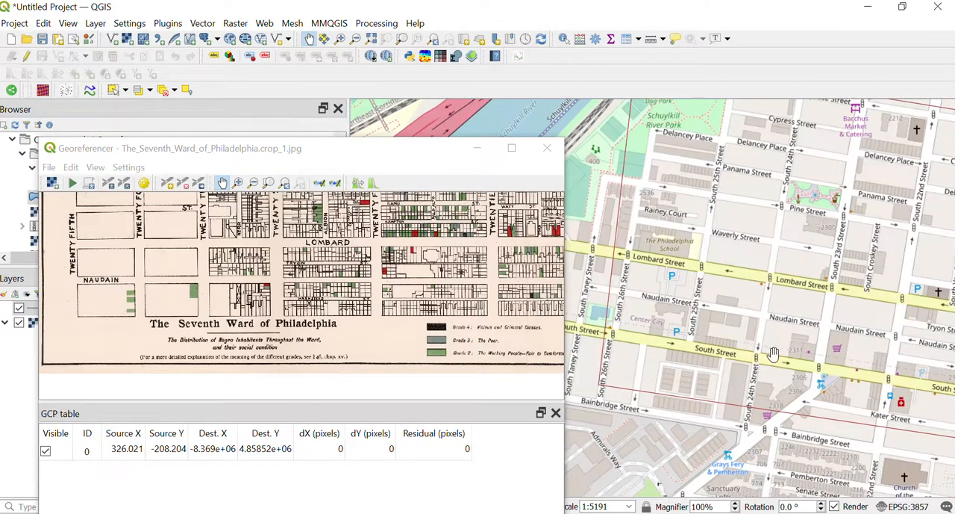
pyautogui.scroll(2, 773, 353)
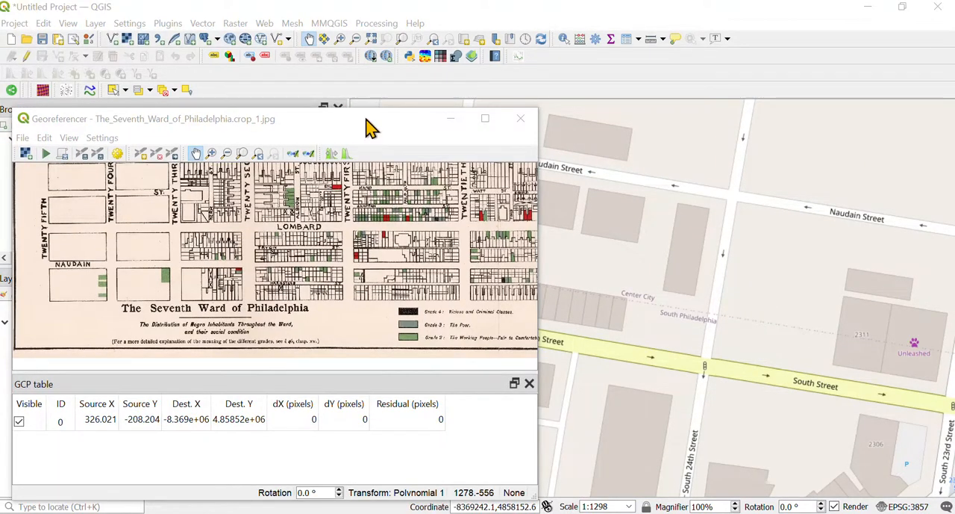
# Step: Add a control point at the southern end of Twenty-Fourth Street on the scan, matched to South Street and South 24th Street
pyautogui.moveTo(371, 128)
pyautogui.mouseDown()
pyautogui.moveTo(326, 285)
pyautogui.moveTo(365, 137)
pyautogui.mouseUp()
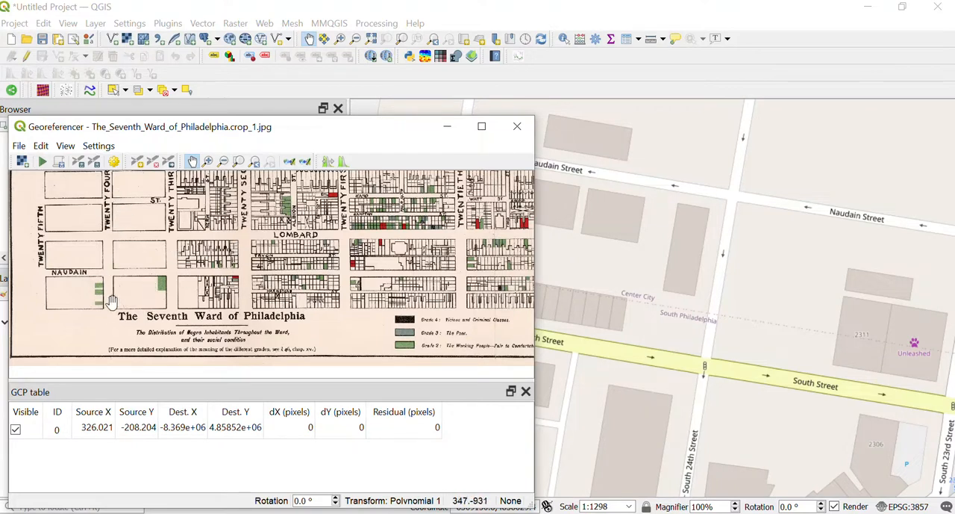
pyautogui.click(138, 164)
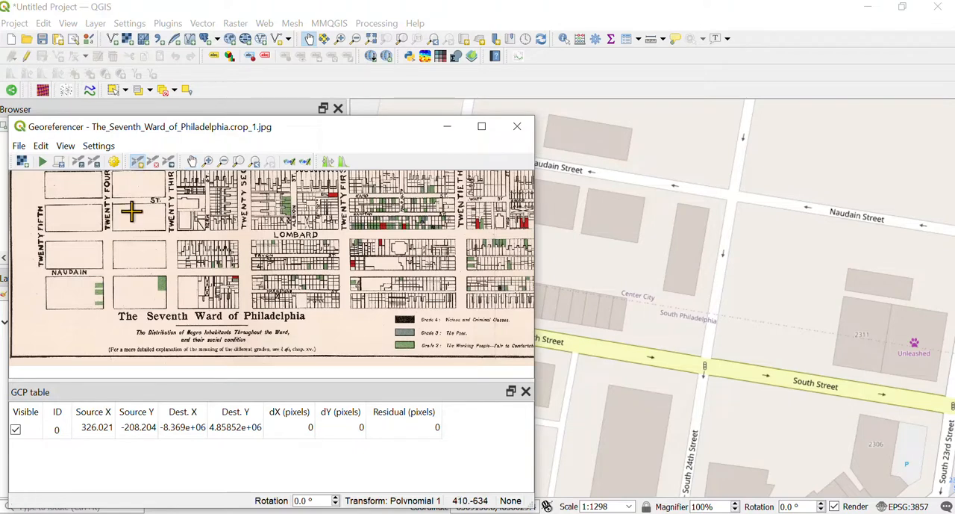
pyautogui.click(107, 313)
pyautogui.click(694, 463)
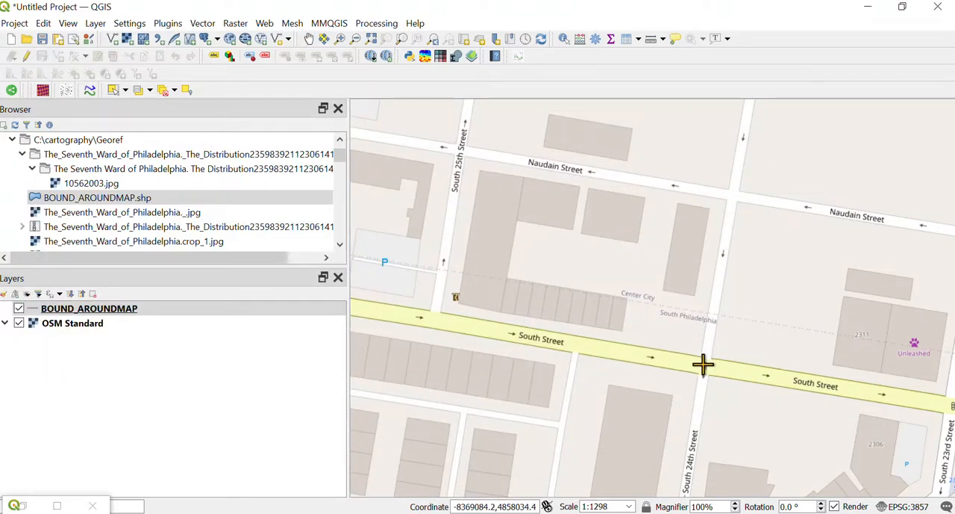
pyautogui.click(704, 365)
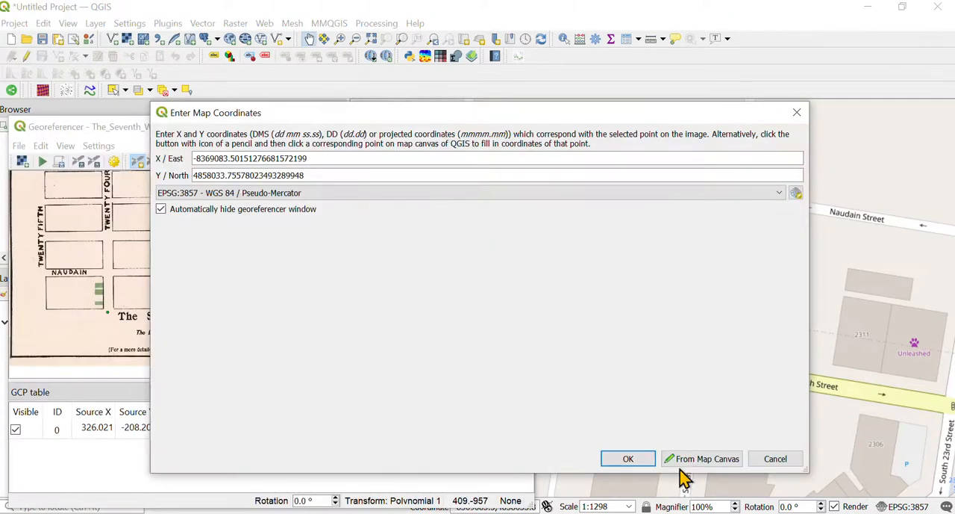
pyautogui.click(634, 460)
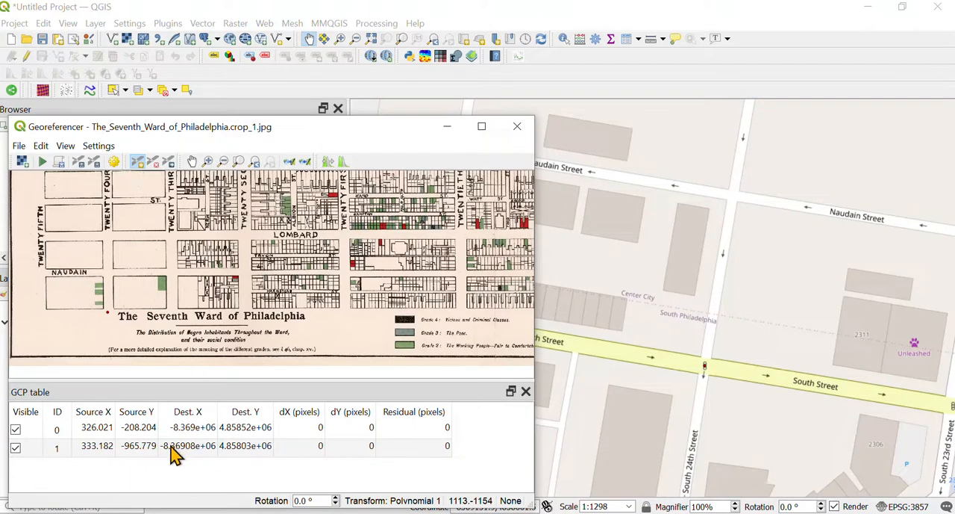
# Step: Locate the southeast corner of the ward on the scan, at the southern end of Broad Street
pyautogui.scroll(-1, 733, 300)
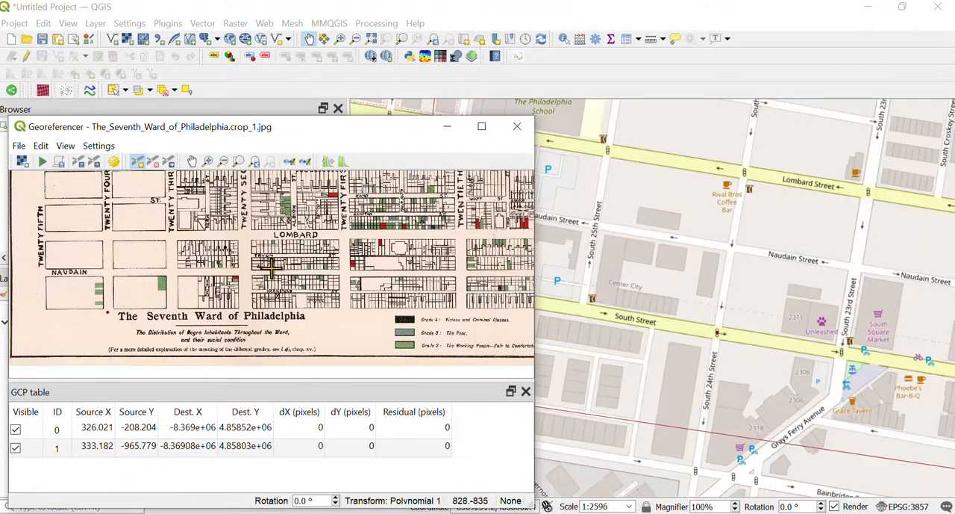
pyautogui.scroll(-1, 273, 262)
pyautogui.scroll(-1, 273, 263)
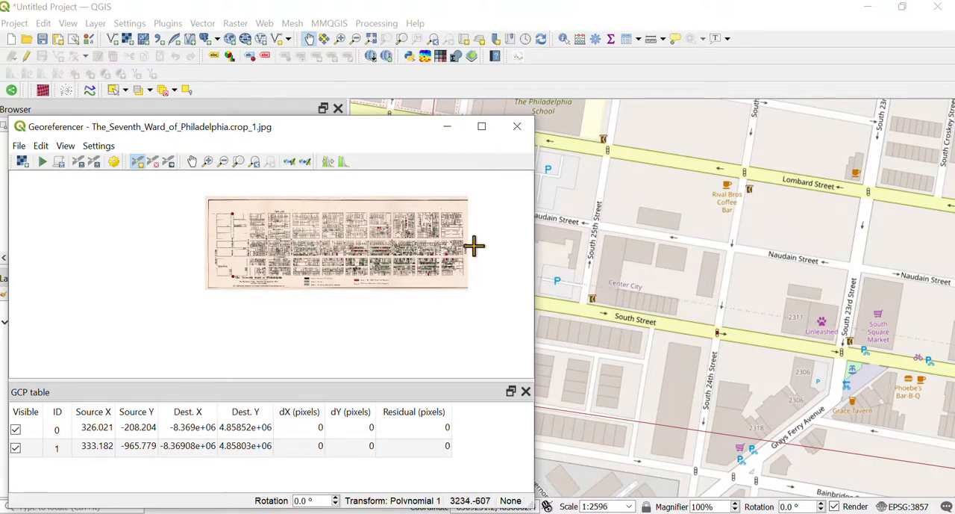
pyautogui.scroll(3, 466, 273)
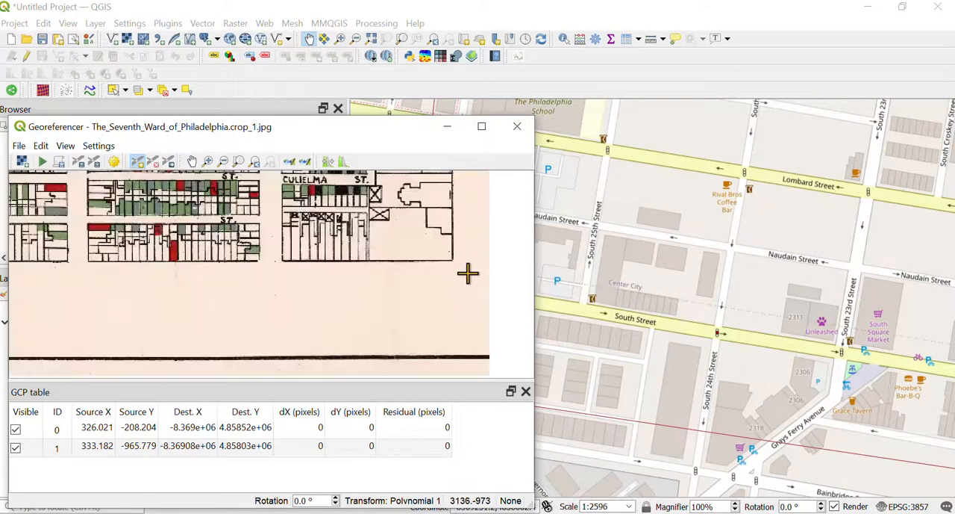
pyautogui.scroll(-3, 460, 257)
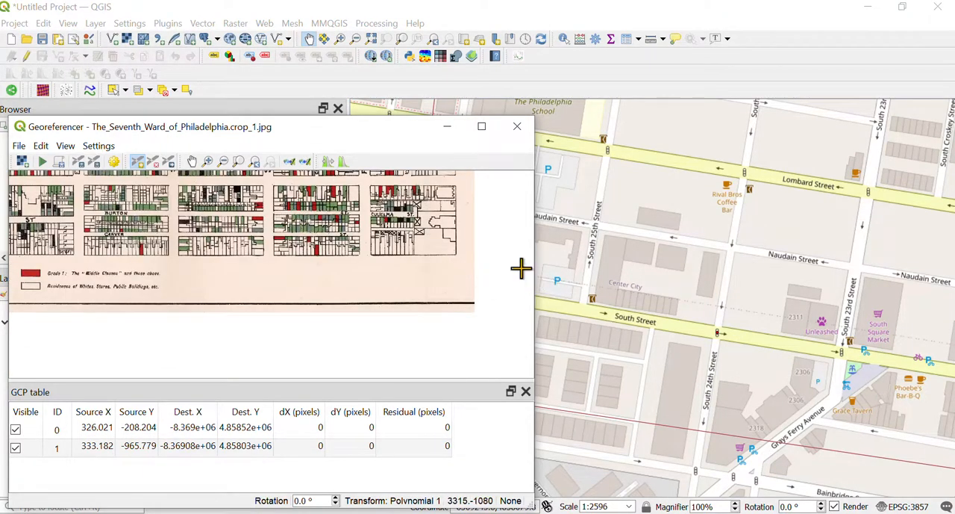
pyautogui.scroll(2, 481, 308)
pyautogui.scroll(-2, 480, 307)
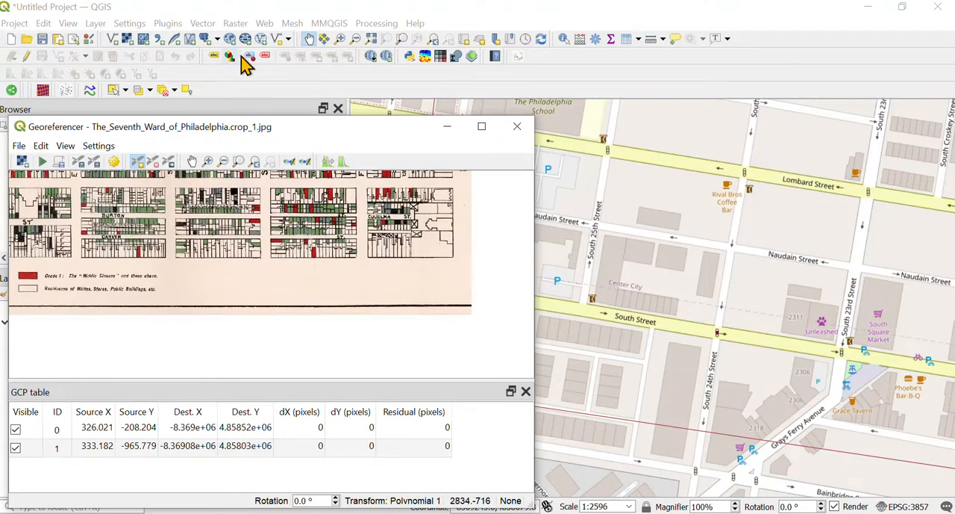
# Step: Follow South Street east on the reference map to find its intersection with South Broad Street
pyautogui.click(310, 39)
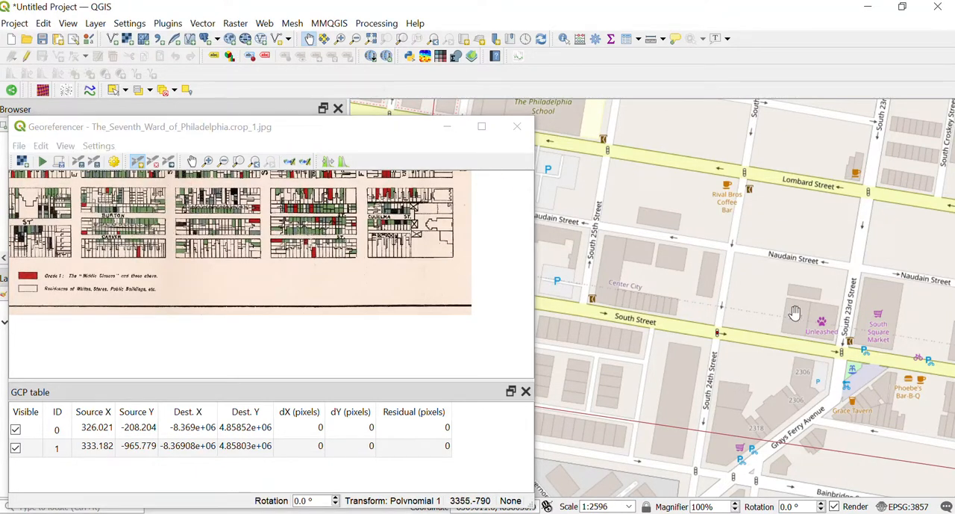
pyautogui.moveTo(853, 383); pyautogui.dragTo(638, 348)
pyautogui.moveTo(876, 368); pyautogui.dragTo(647, 339)
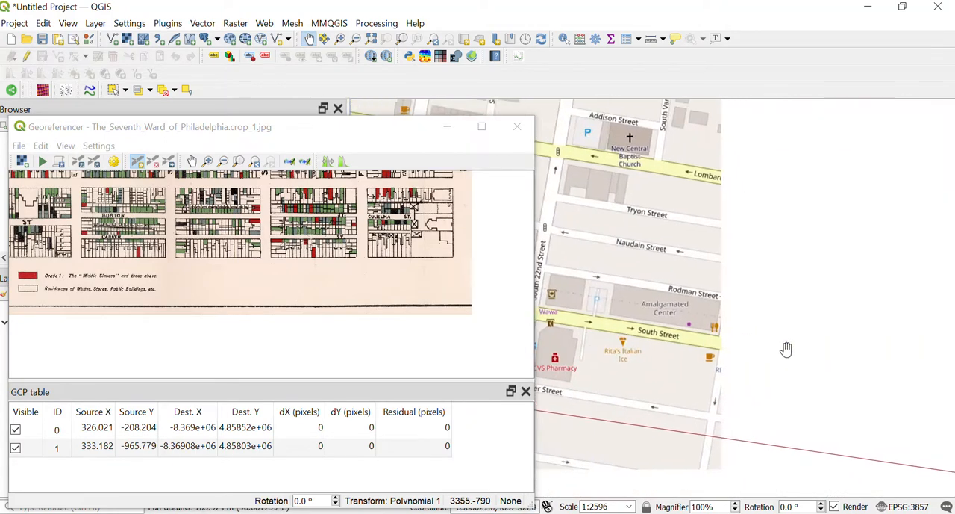
pyautogui.moveTo(802, 363); pyautogui.dragTo(608, 334)
pyautogui.scroll(-1, 735, 323)
pyautogui.moveTo(869, 368); pyautogui.dragTo(681, 336)
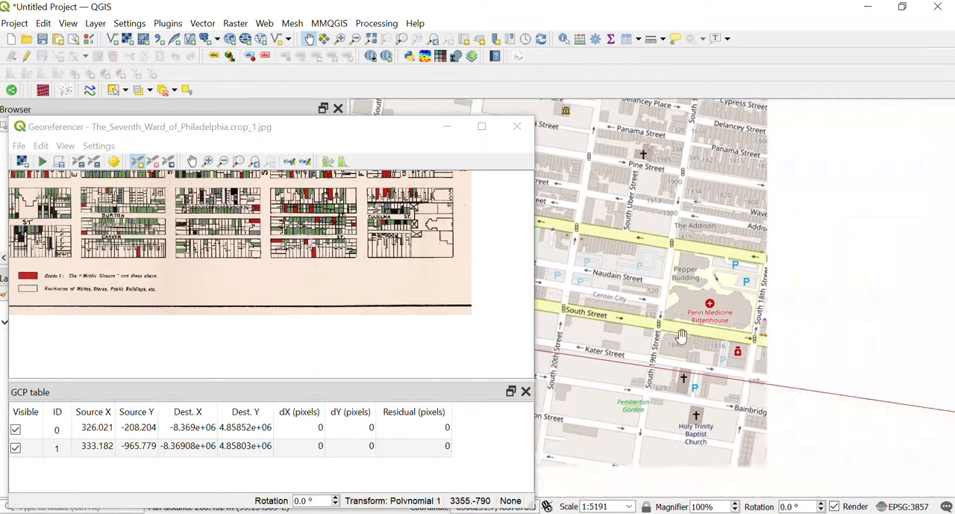
pyautogui.moveTo(881, 352); pyautogui.dragTo(677, 330)
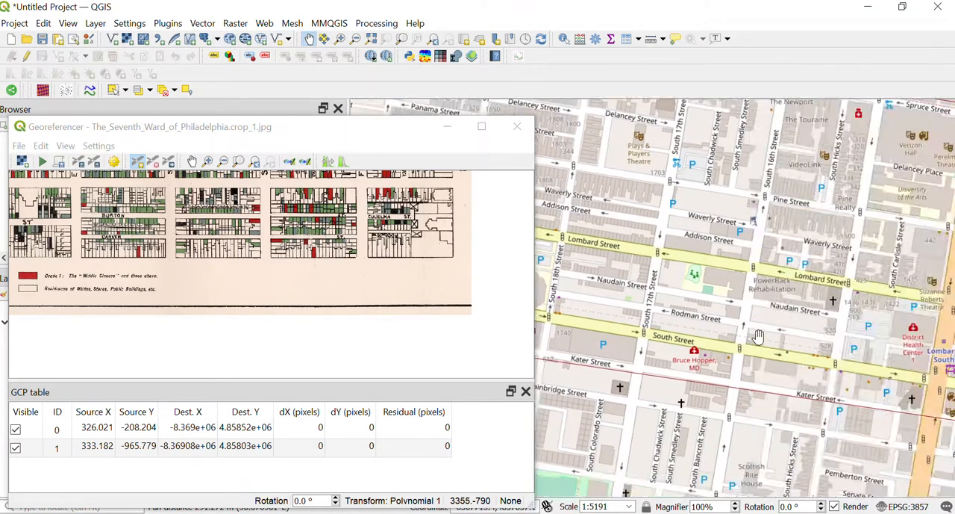
pyautogui.moveTo(953, 361); pyautogui.dragTo(758, 331)
pyautogui.moveTo(759, 281); pyautogui.dragTo(758, 243)
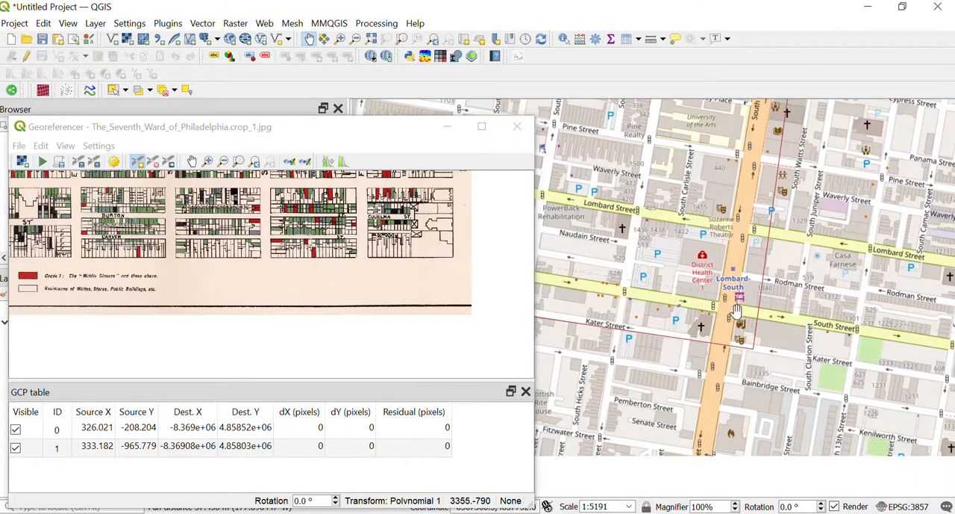
pyautogui.scroll(1, 728, 318)
pyautogui.scroll(2, 713, 308)
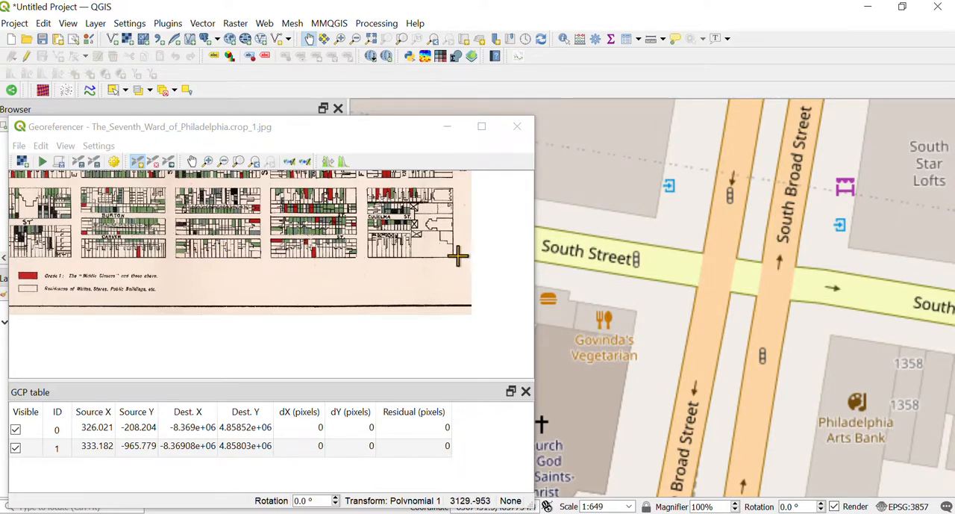
# Step: Add a control point at the southern end of Broad Street on the scan, matched to South Street and South Broad Street on the reference map
pyautogui.scroll(1, 459, 253)
pyautogui.scroll(-1, 458, 253)
pyautogui.click(457, 257)
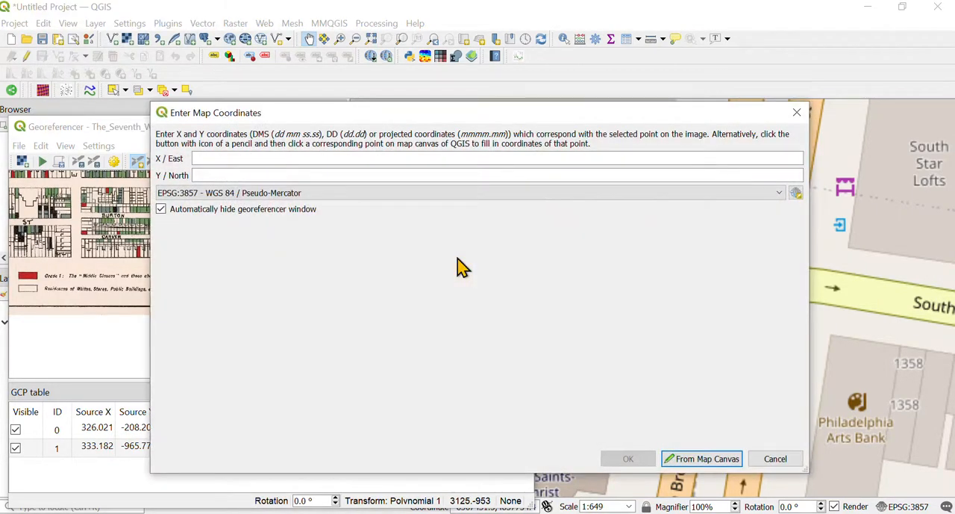
pyautogui.click(697, 460)
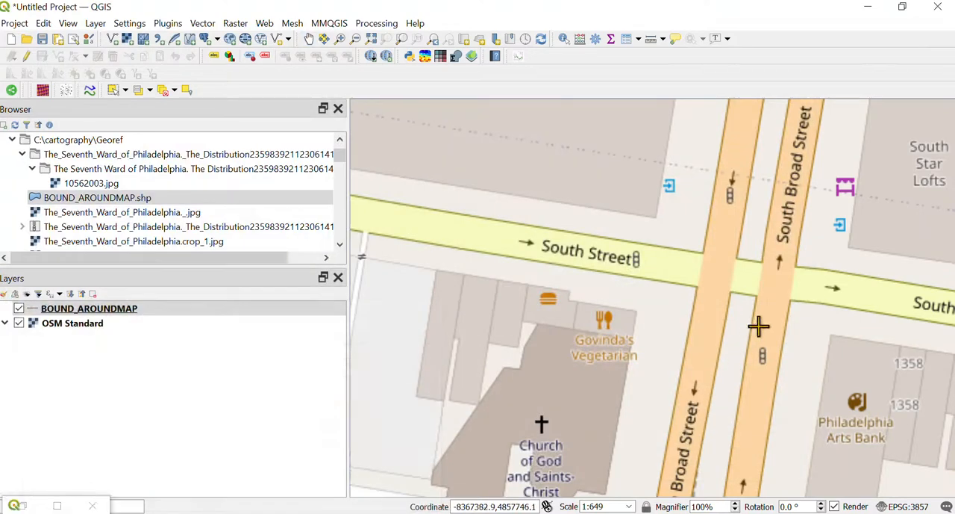
pyautogui.click(714, 272)
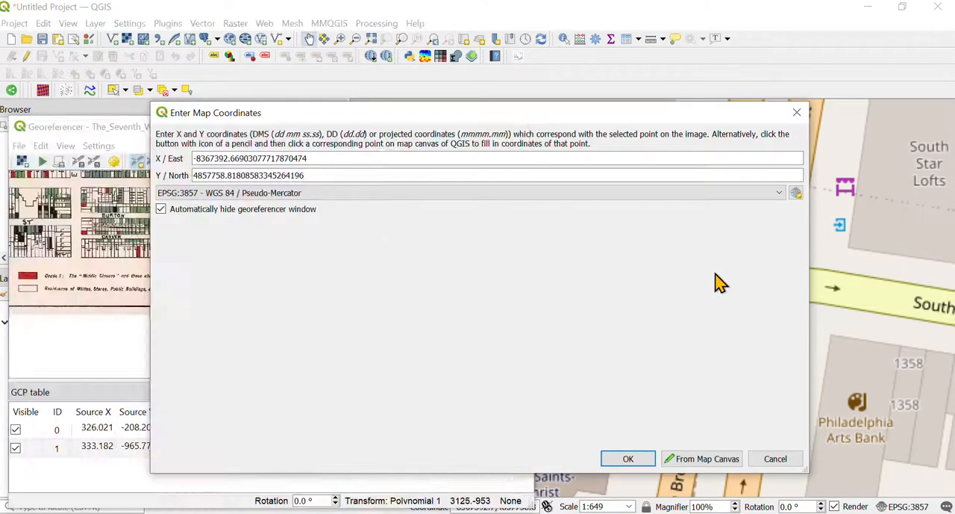
pyautogui.click(643, 455)
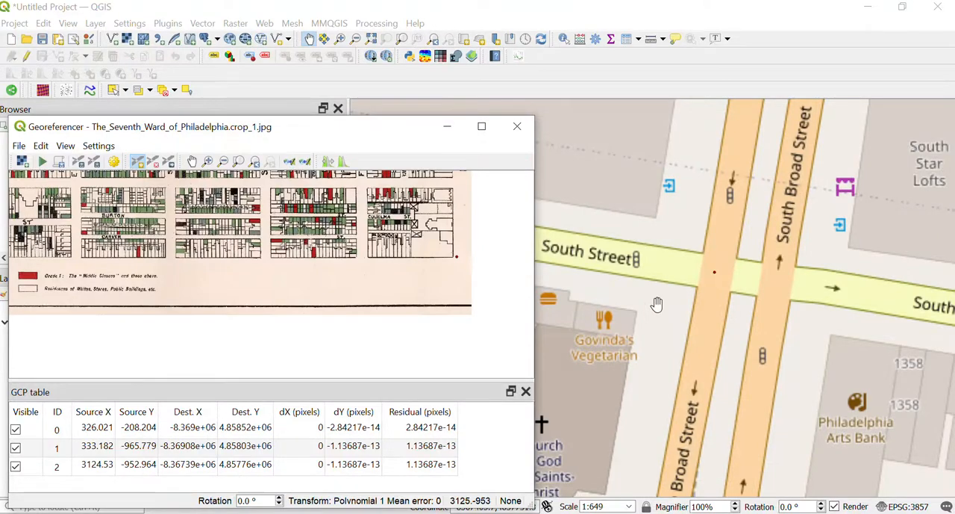
# Step: Find the northeast corner block above Asylum Street on the scan and the Spruce Street and South Broad Street intersection on the reference map
pyautogui.scroll(-3, 662, 303)
pyautogui.scroll(-1, 661, 303)
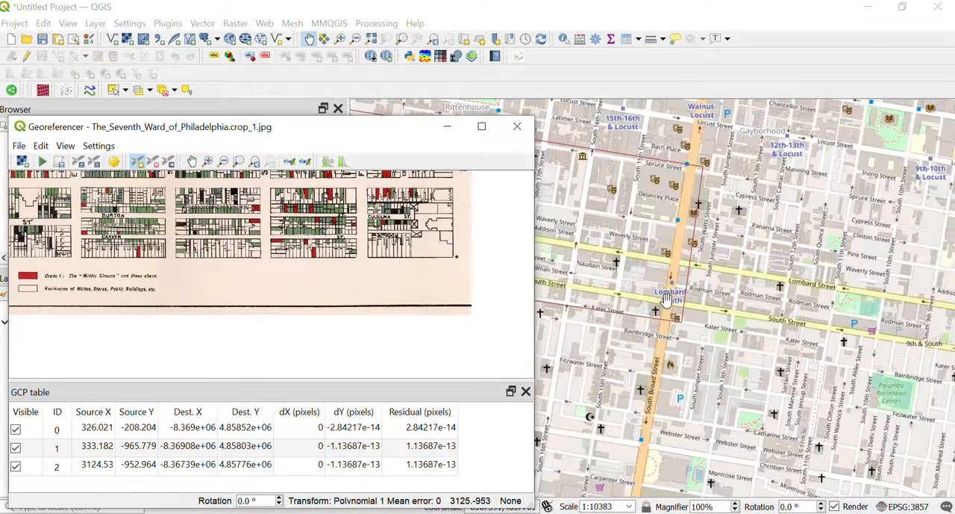
pyautogui.click(192, 161)
pyautogui.scroll(2, 397, 254)
pyautogui.moveTo(187, 273); pyautogui.dragTo(445, 287)
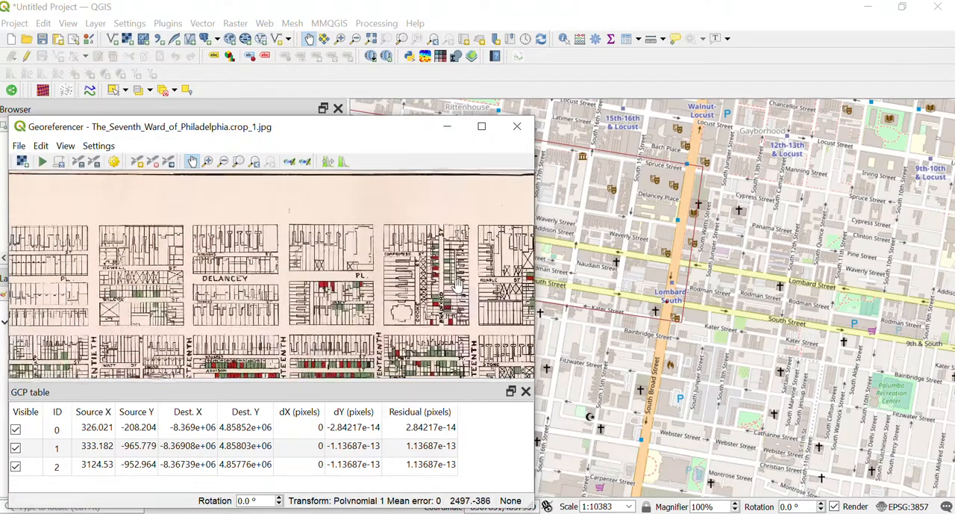
pyautogui.moveTo(230, 272); pyautogui.dragTo(158, 251)
pyautogui.moveTo(367, 240); pyautogui.dragTo(251, 239)
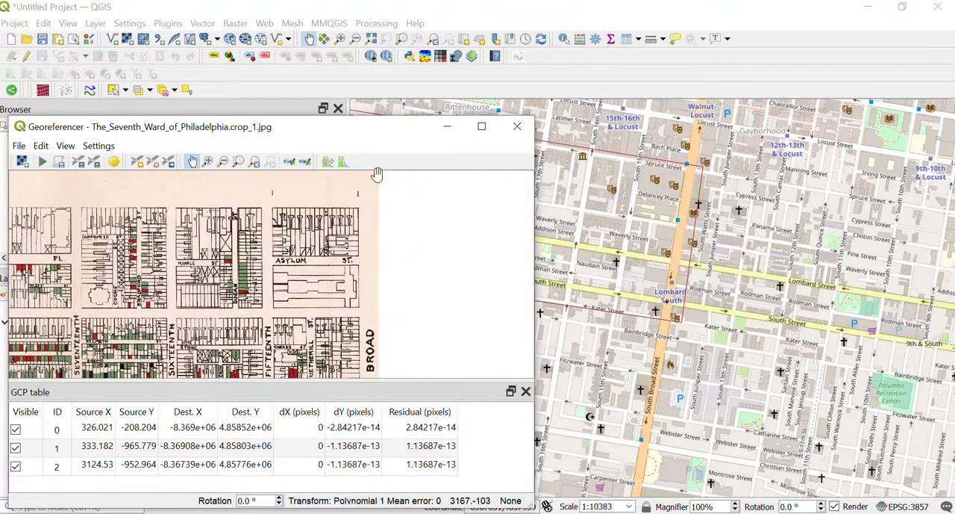
pyautogui.scroll(2, 367, 211)
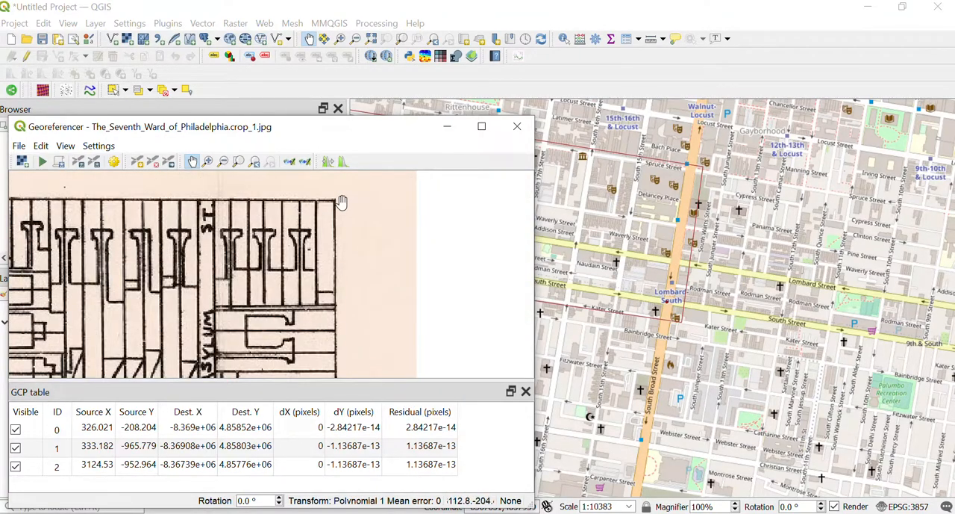
pyautogui.scroll(-1, 373, 219)
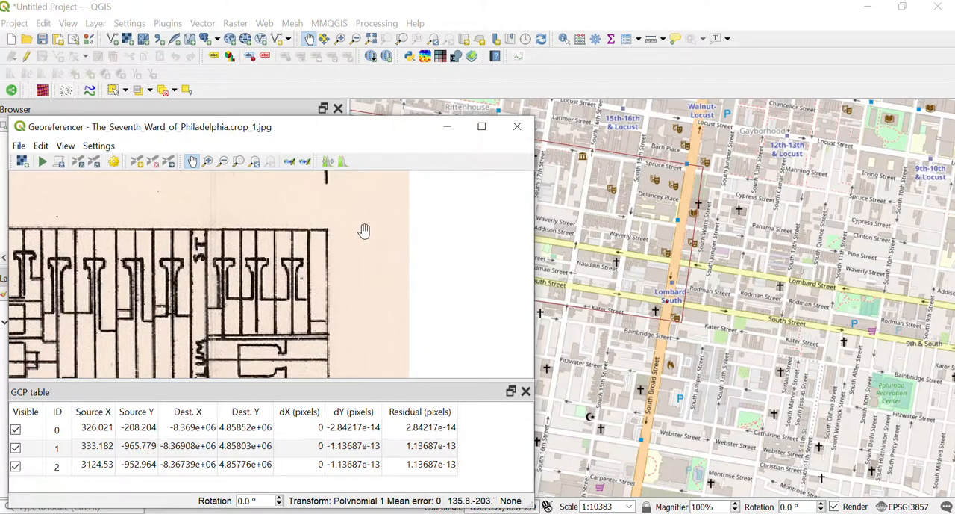
pyautogui.scroll(-1, 367, 228)
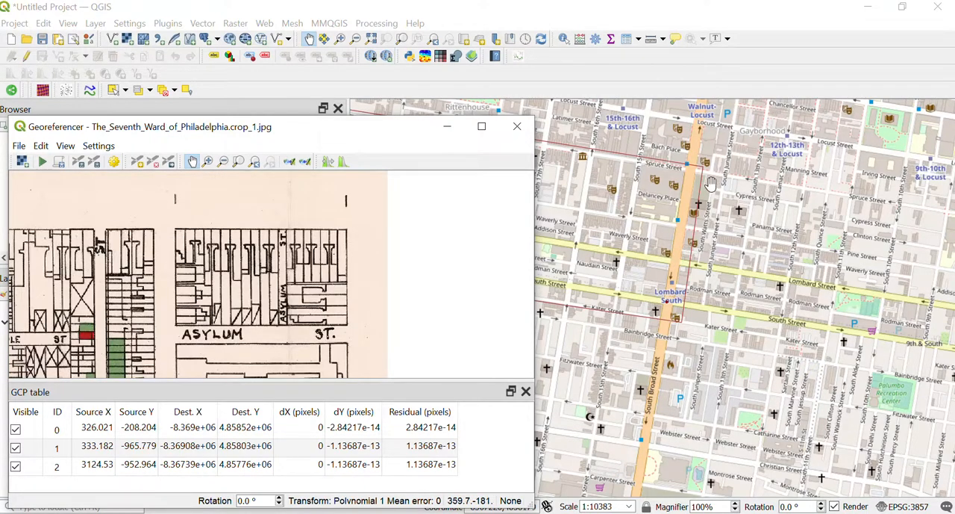
pyautogui.scroll(3, 695, 168)
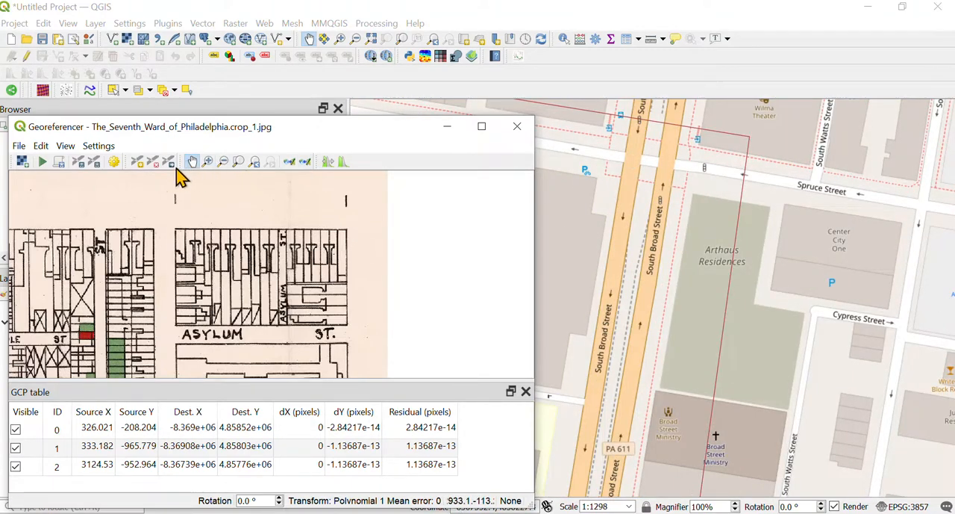
# Step: Add a control point at the scan's northeast block corner, matched to Spruce Street and South Broad Street on the reference map
pyautogui.click(138, 164)
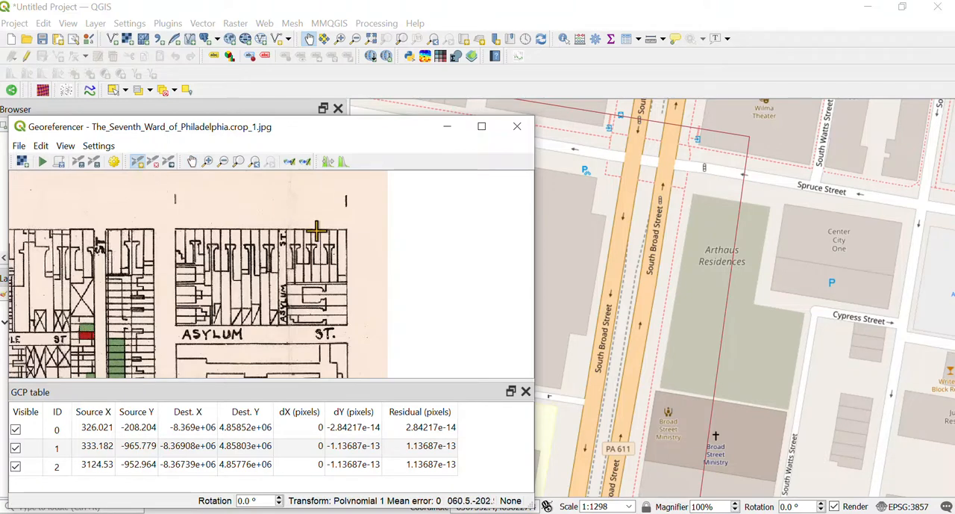
pyautogui.click(355, 229)
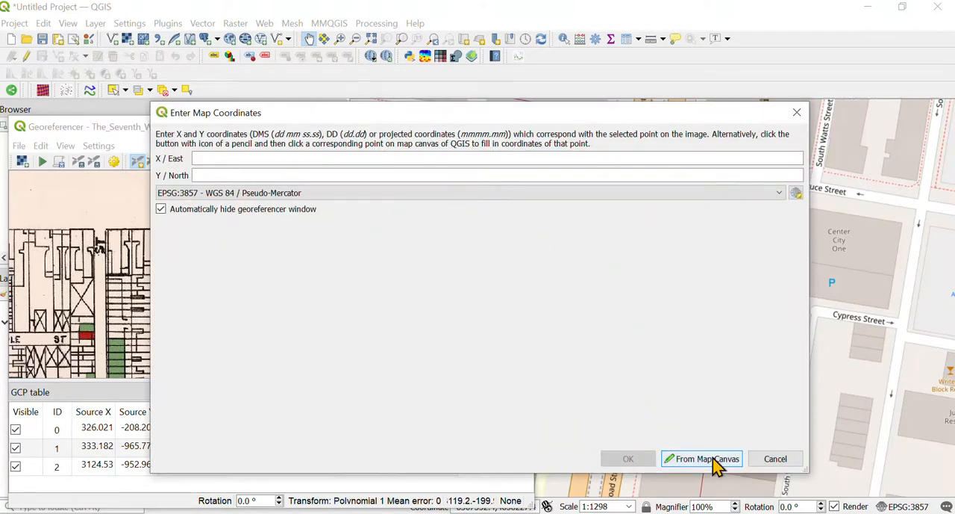
pyautogui.click(702, 458)
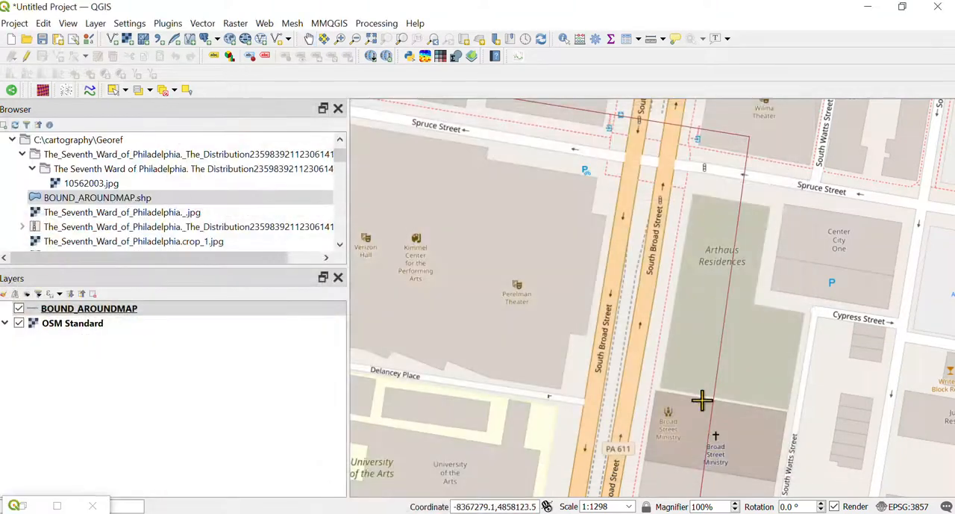
pyautogui.click(629, 157)
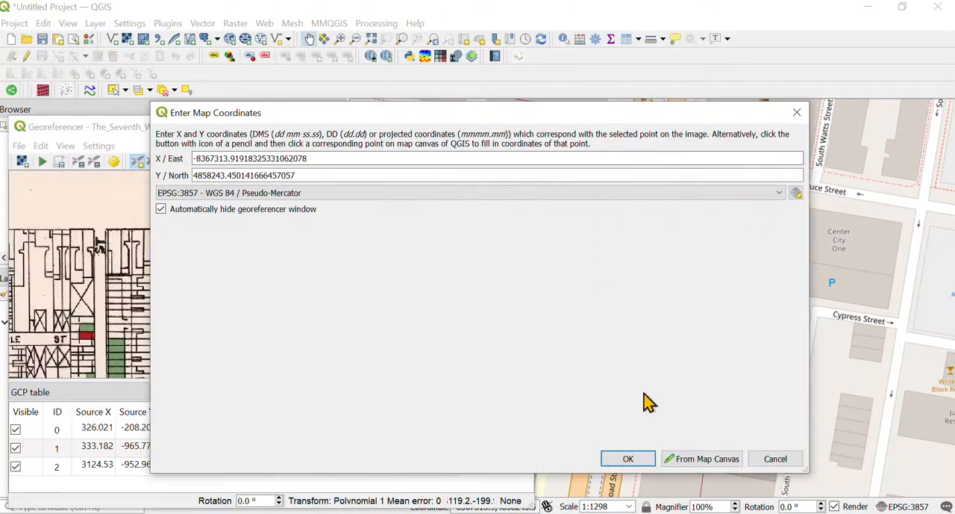
pyautogui.click(634, 459)
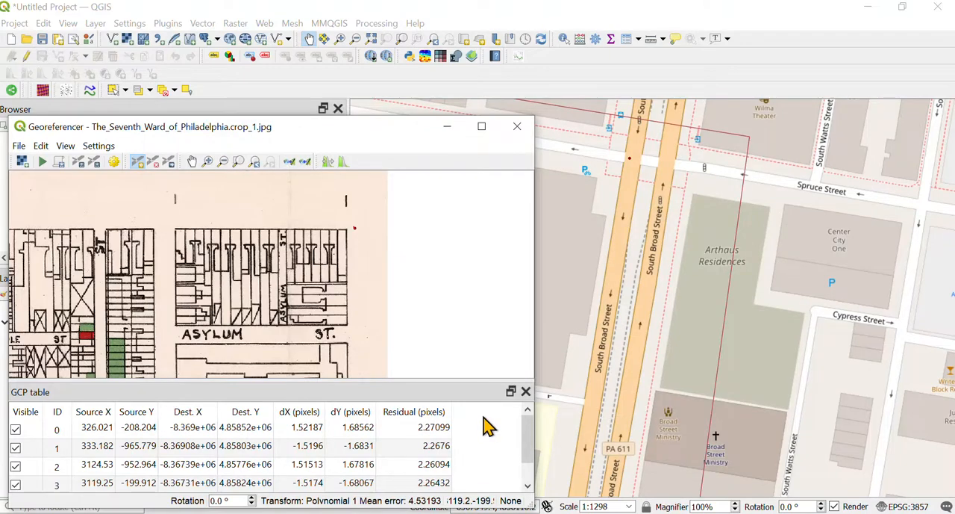
# Step: Review how the corner control points are distributed on the reference map and the scan, and examine the ward's central blocks
pyautogui.scroll(-4, 591, 282)
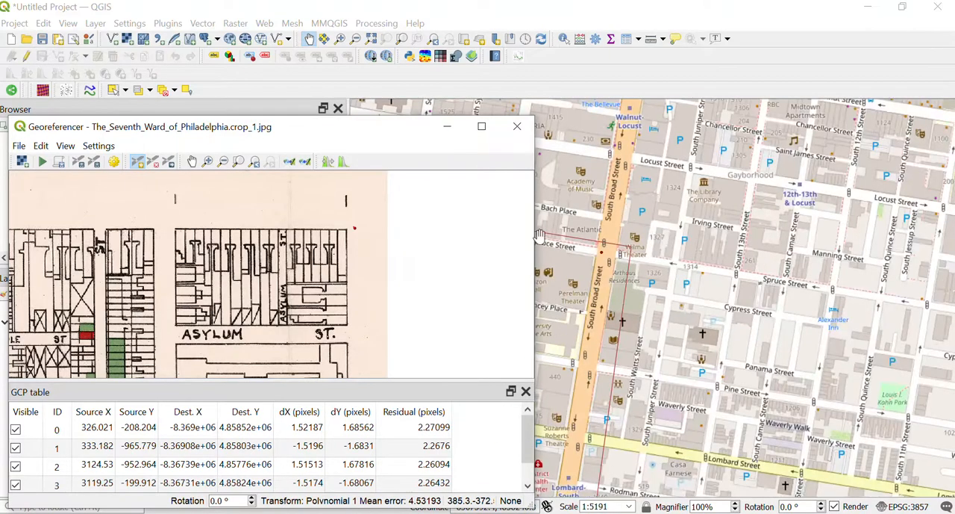
pyautogui.moveTo(361, 133); pyautogui.dragTo(625, 357)
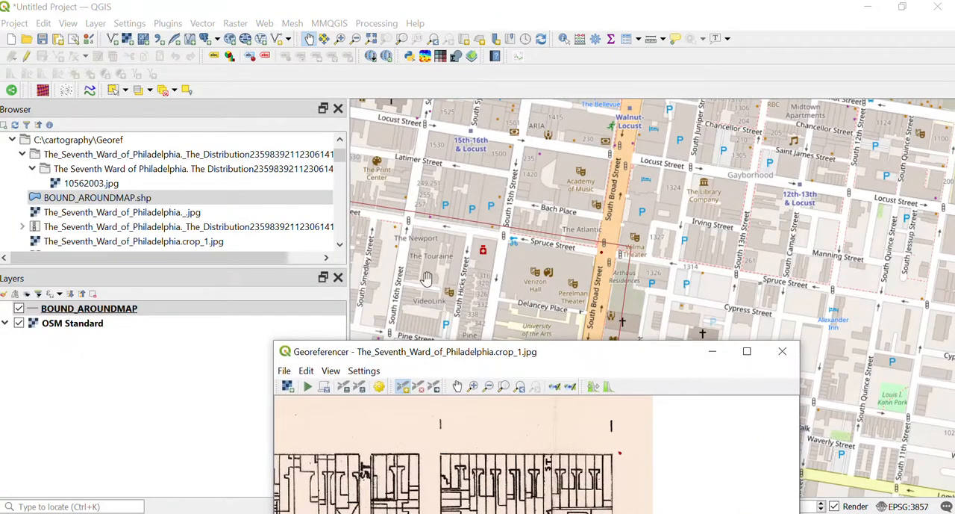
pyautogui.moveTo(424, 277); pyautogui.dragTo(638, 217)
pyautogui.scroll(-5, 639, 217)
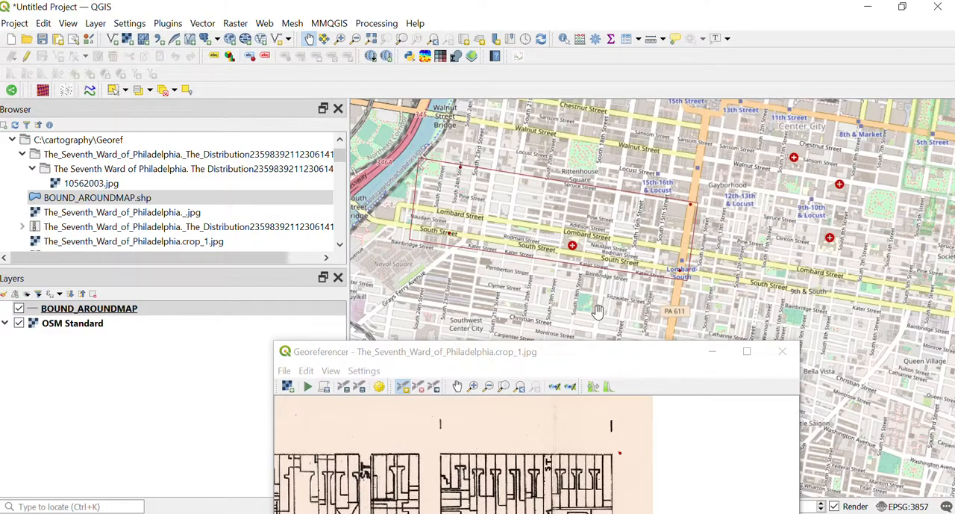
pyautogui.moveTo(552, 350); pyautogui.dragTo(463, 135)
pyautogui.scroll(-3, 363, 284)
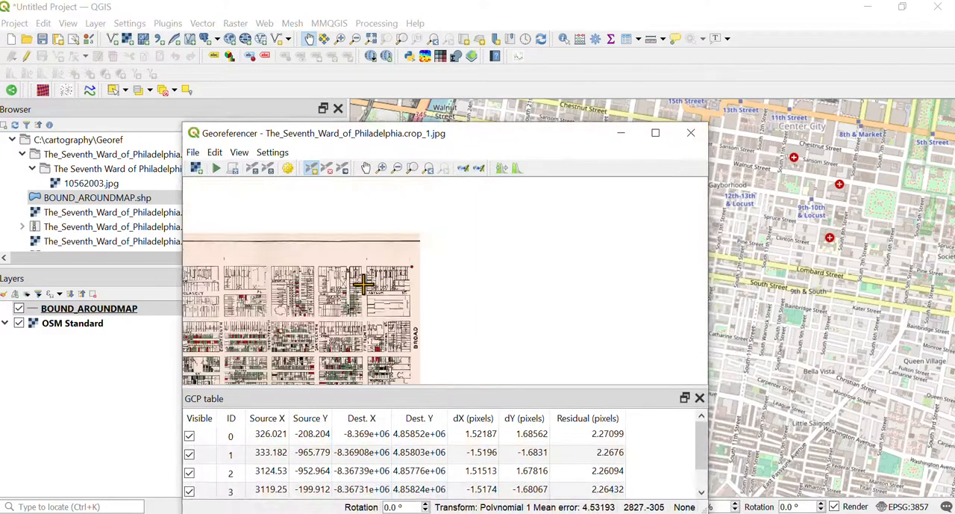
pyautogui.click(366, 168)
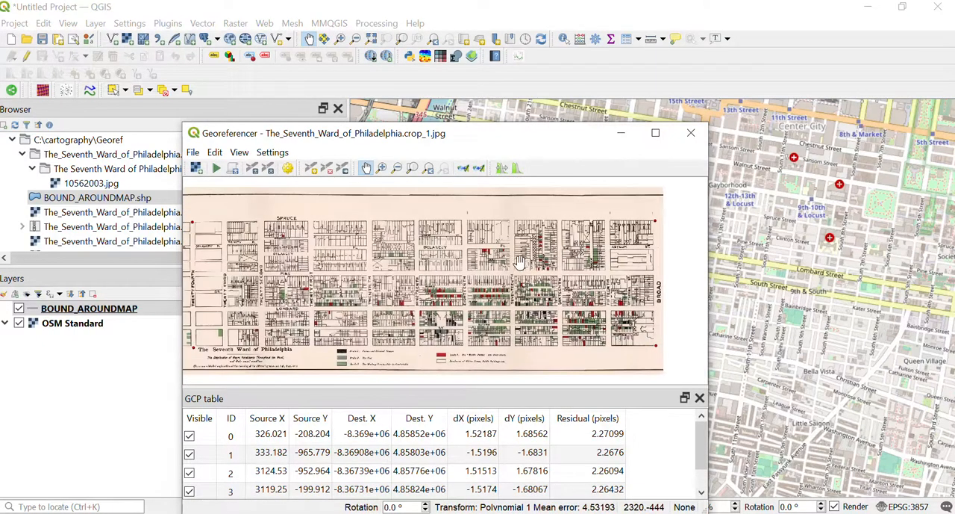
pyautogui.moveTo(386, 287); pyautogui.dragTo(441, 281)
pyautogui.moveTo(480, 233); pyautogui.dragTo(438, 238)
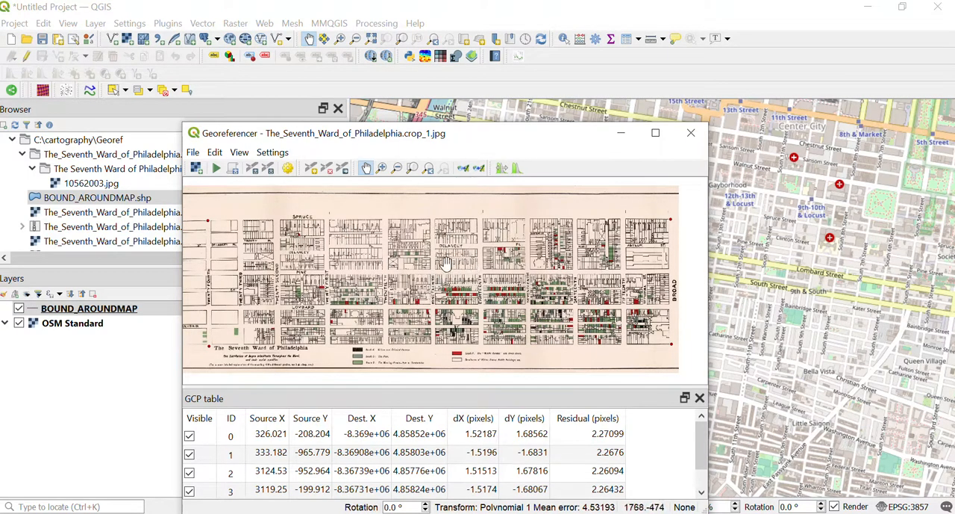
pyautogui.scroll(2, 450, 276)
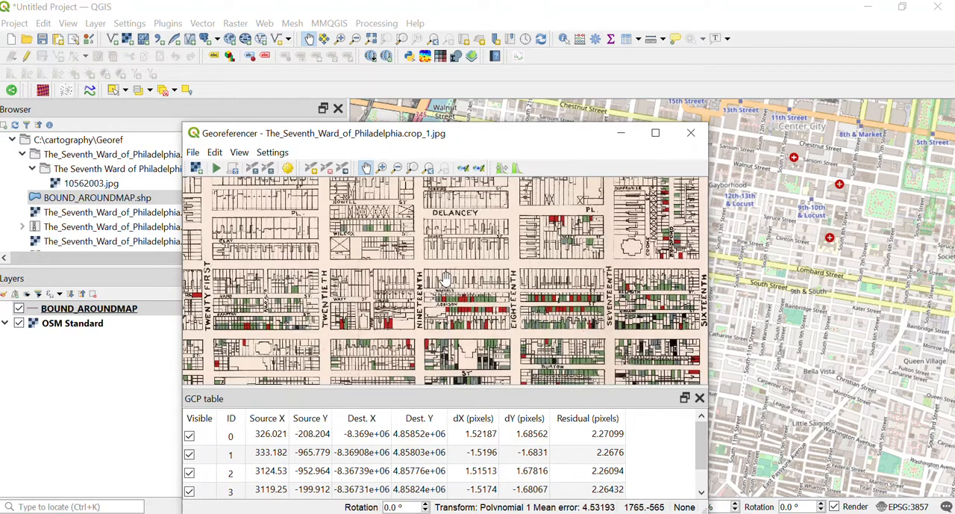
pyautogui.scroll(-3, 446, 279)
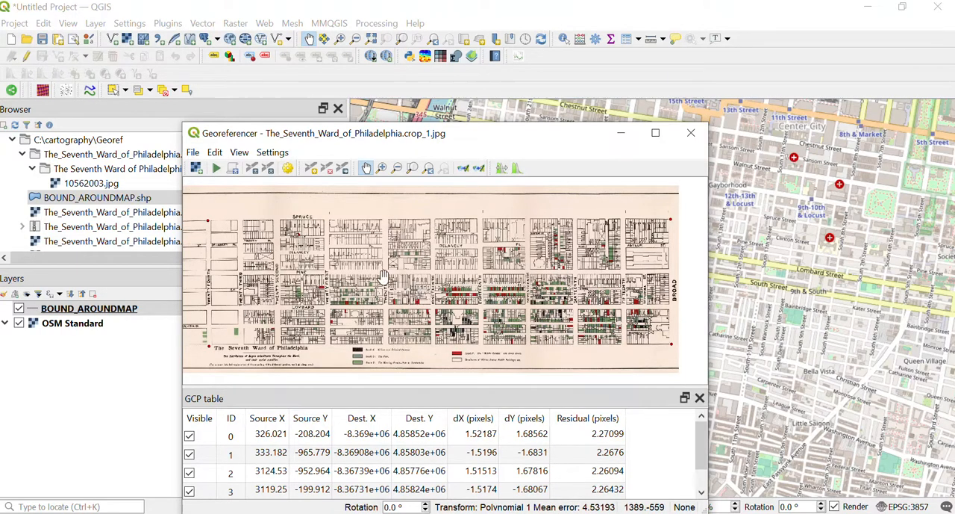
# Step: Find the northern end of Twentieth Street at Spruce Street on the scan
pyautogui.scroll(2, 383, 276)
pyautogui.scroll(-3, 402, 274)
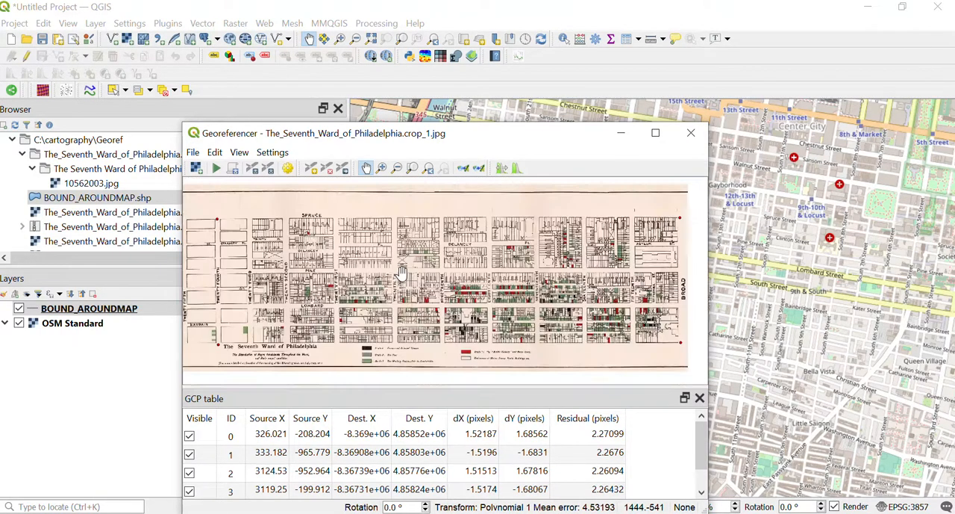
pyautogui.scroll(2, 402, 274)
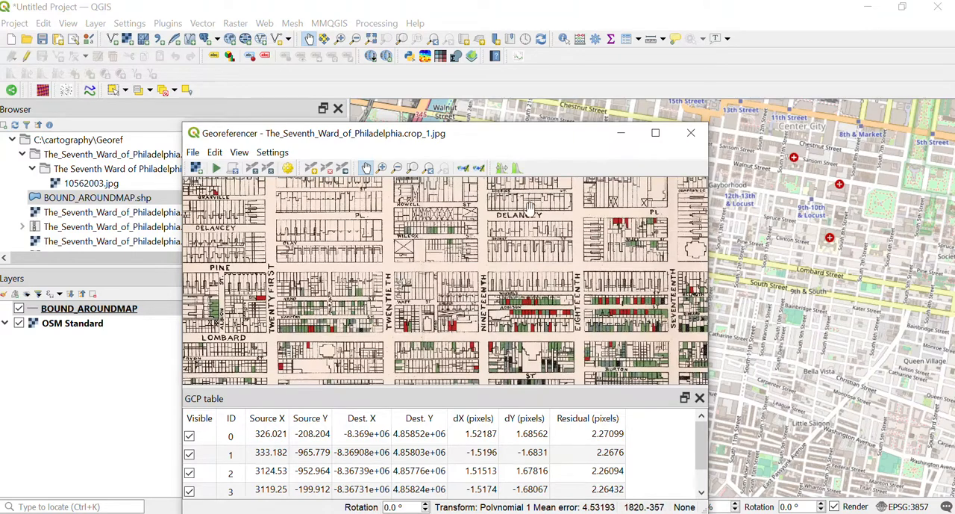
pyautogui.moveTo(417, 210); pyautogui.dragTo(402, 293)
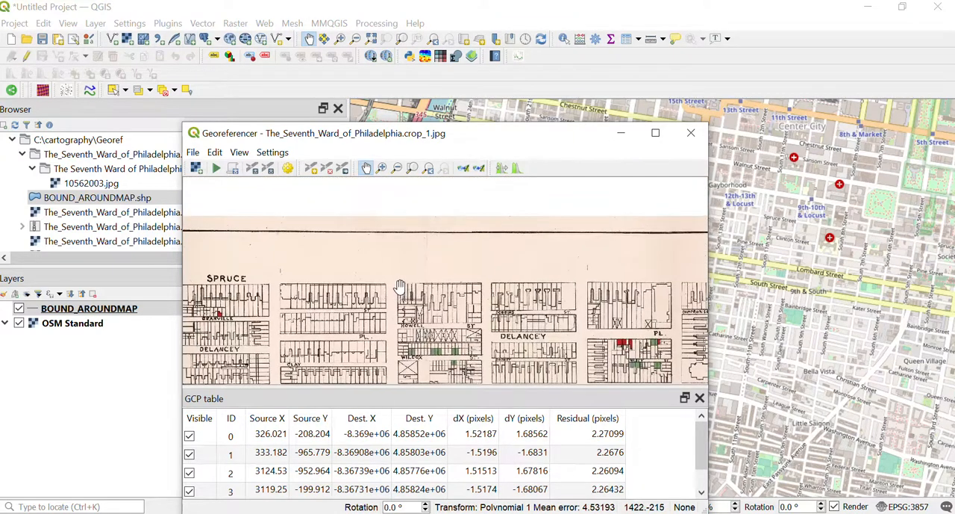
pyautogui.scroll(2, 400, 288)
pyautogui.scroll(-3, 395, 289)
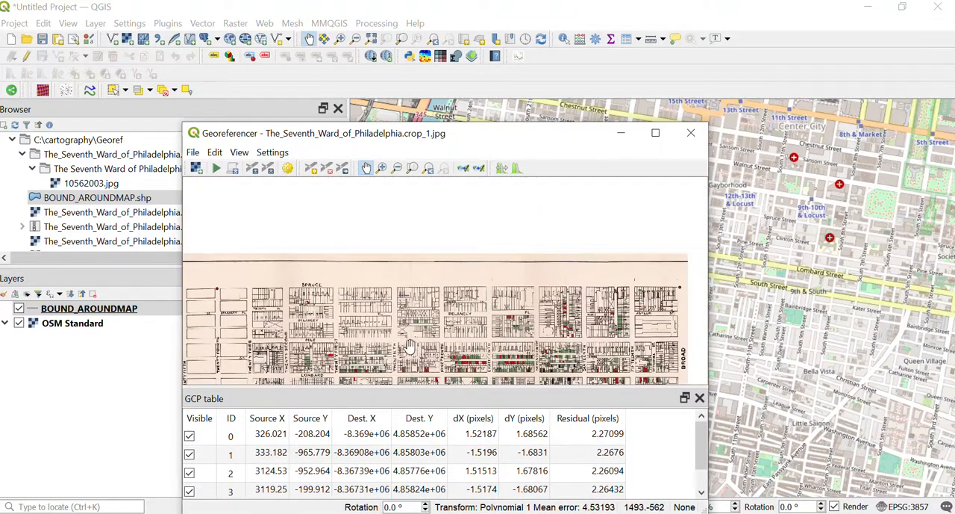
pyautogui.scroll(3, 398, 302)
pyautogui.moveTo(390, 241); pyautogui.dragTo(383, 327)
pyautogui.moveTo(375, 209); pyautogui.dragTo(374, 261)
pyautogui.scroll(2, 341, 227)
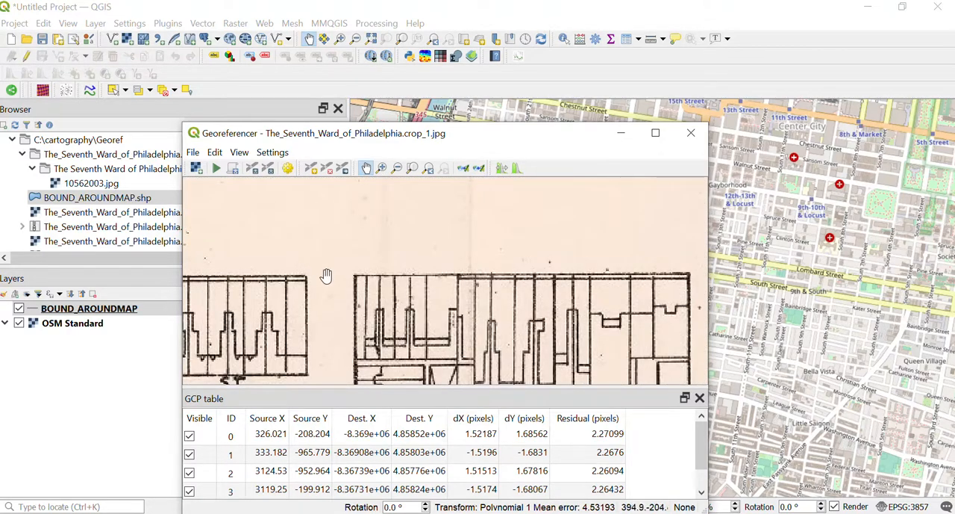
# Step: Add a control point at Spruce and Twentieth Street on the scan, matched to Spruce Street and South 20th Street on the reference map
pyautogui.moveTo(575, 146); pyautogui.dragTo(395, 127)
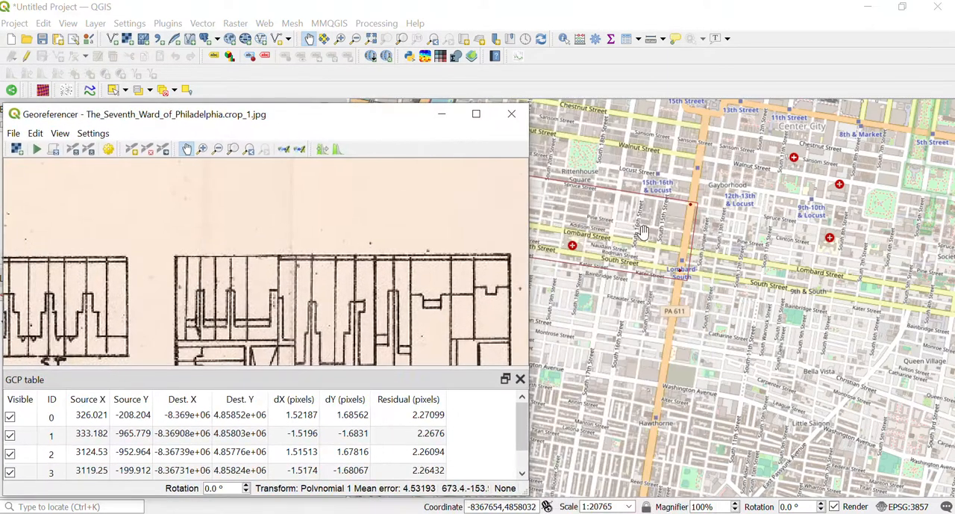
pyautogui.scroll(-2, 643, 234)
pyautogui.scroll(4, 596, 219)
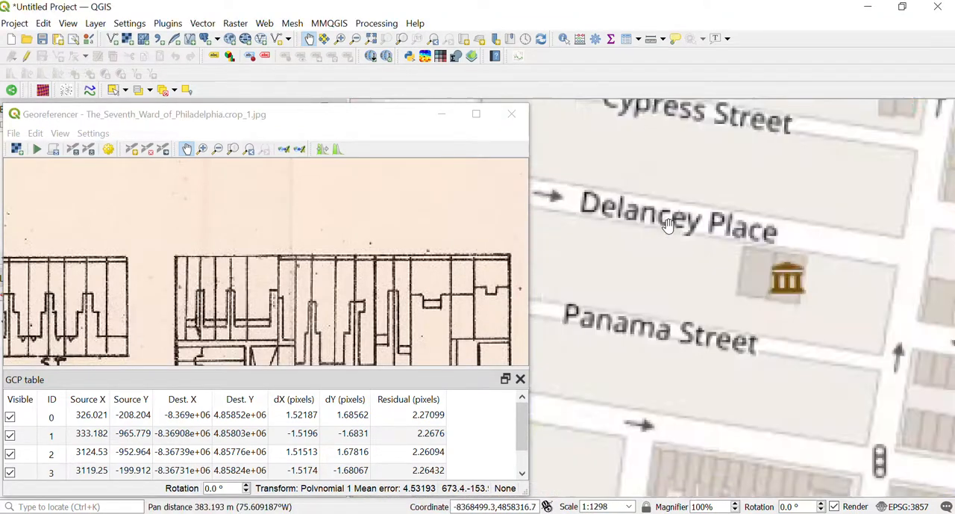
pyautogui.scroll(-1, 693, 228)
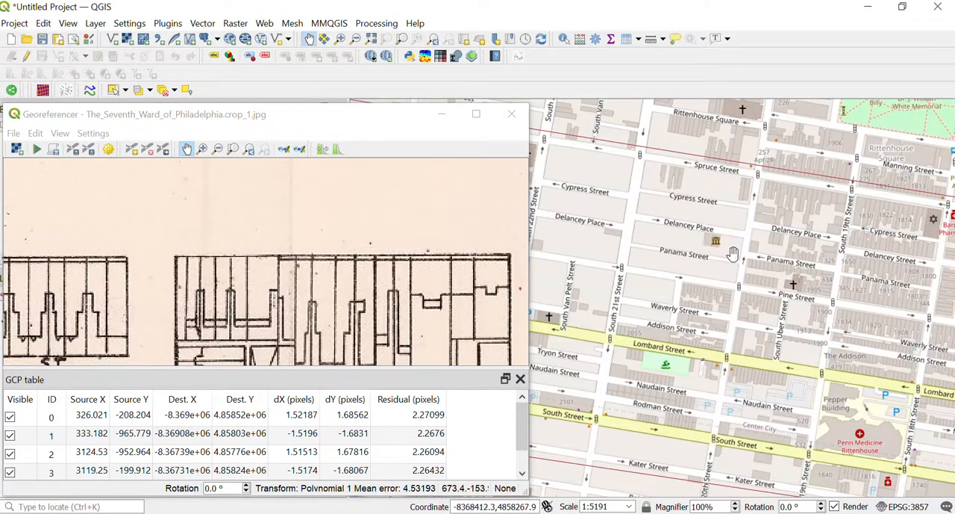
pyautogui.moveTo(703, 285); pyautogui.dragTo(680, 243)
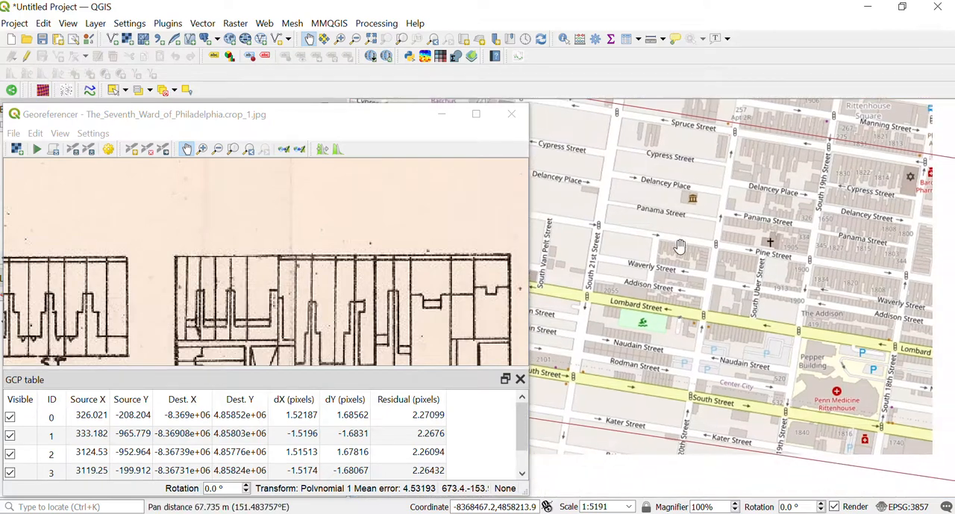
pyautogui.moveTo(739, 140); pyautogui.dragTo(711, 261)
pyautogui.scroll(3, 707, 254)
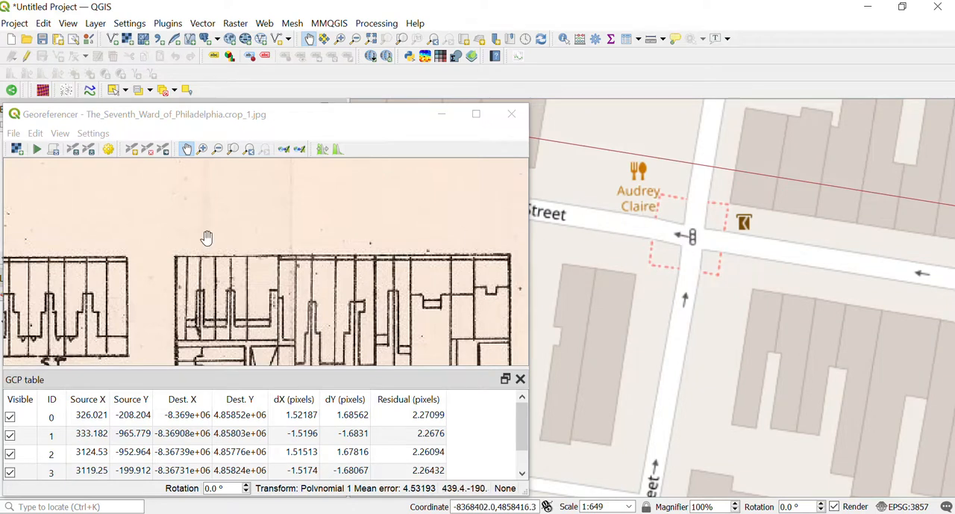
pyautogui.click(131, 149)
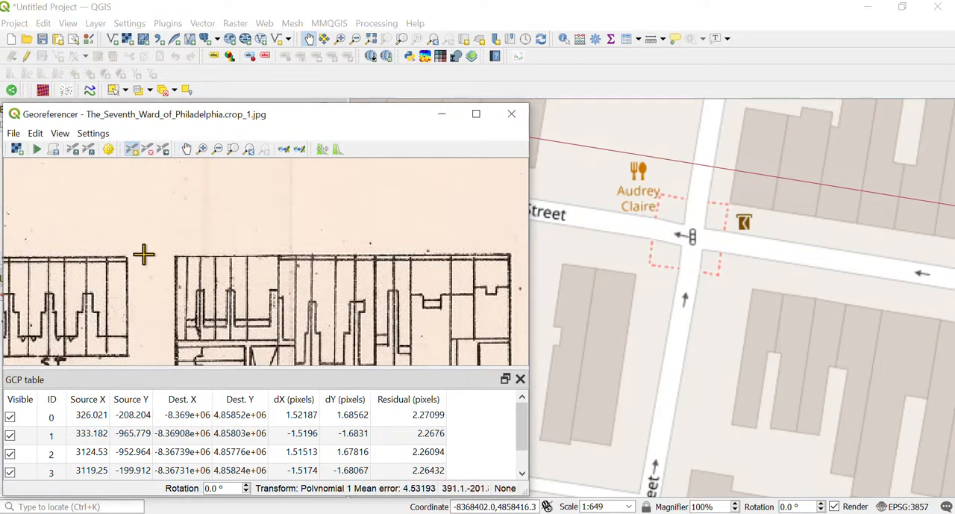
pyautogui.click(142, 252)
pyautogui.click(692, 459)
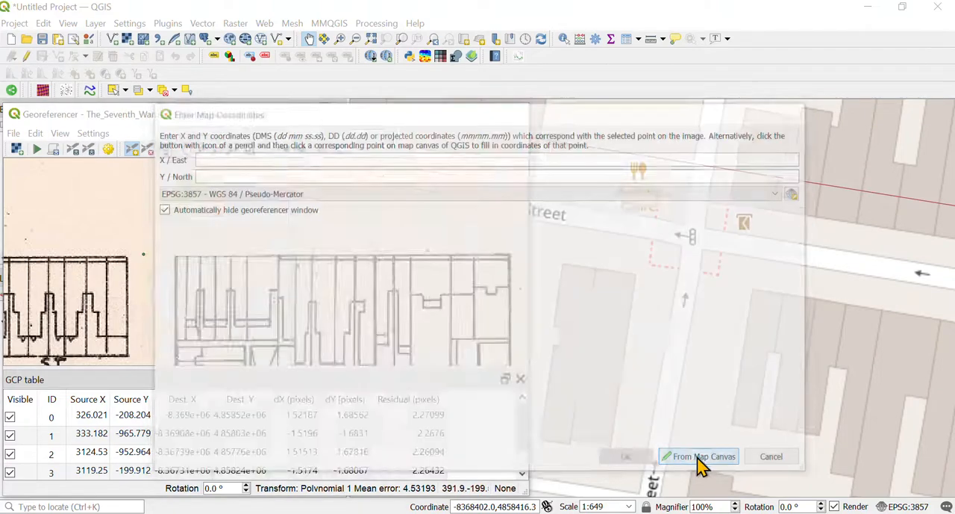
pyautogui.click(693, 238)
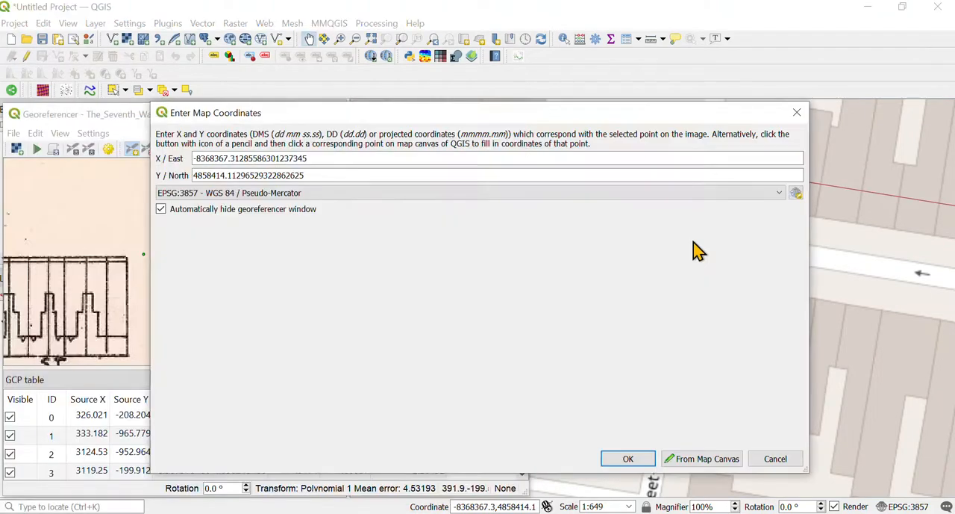
pyautogui.click(628, 459)
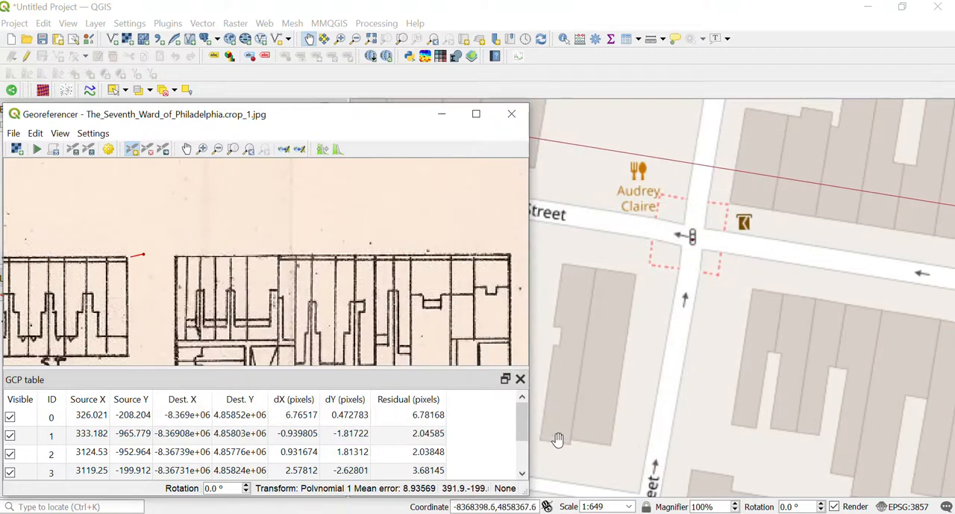
# Step: Find the South Street and South 20th Street intersection on the reference map and the southern end of Twentieth Street on the scan
pyautogui.scroll(-3, 671, 355)
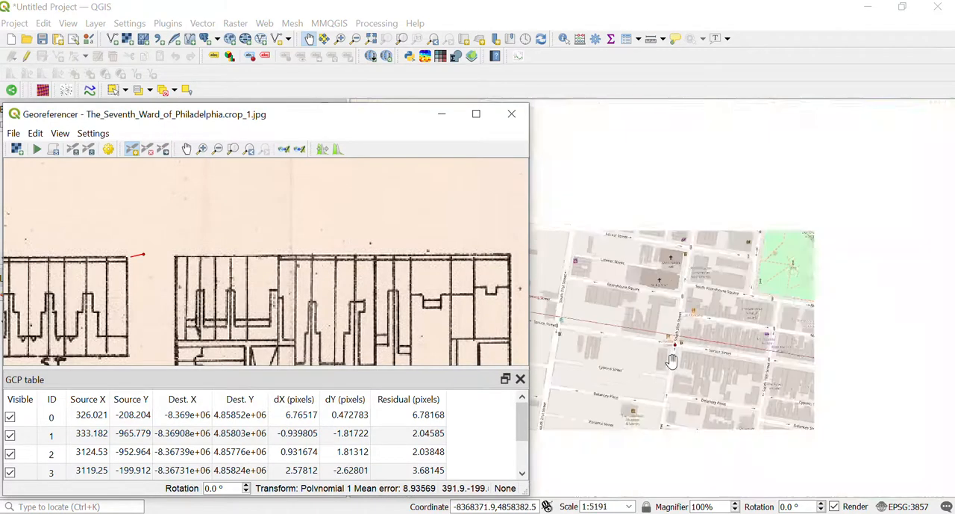
pyautogui.moveTo(688, 450); pyautogui.dragTo(703, 200)
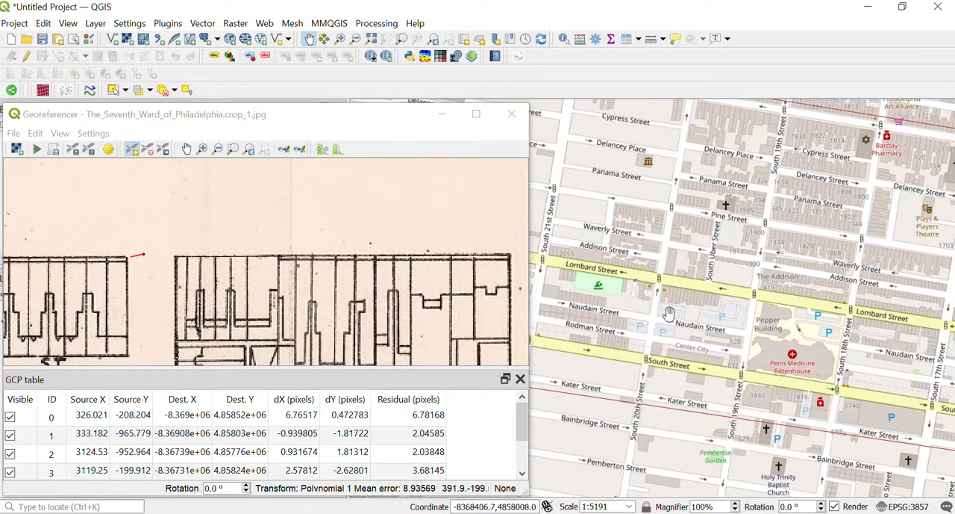
pyautogui.moveTo(679, 266); pyautogui.dragTo(675, 347)
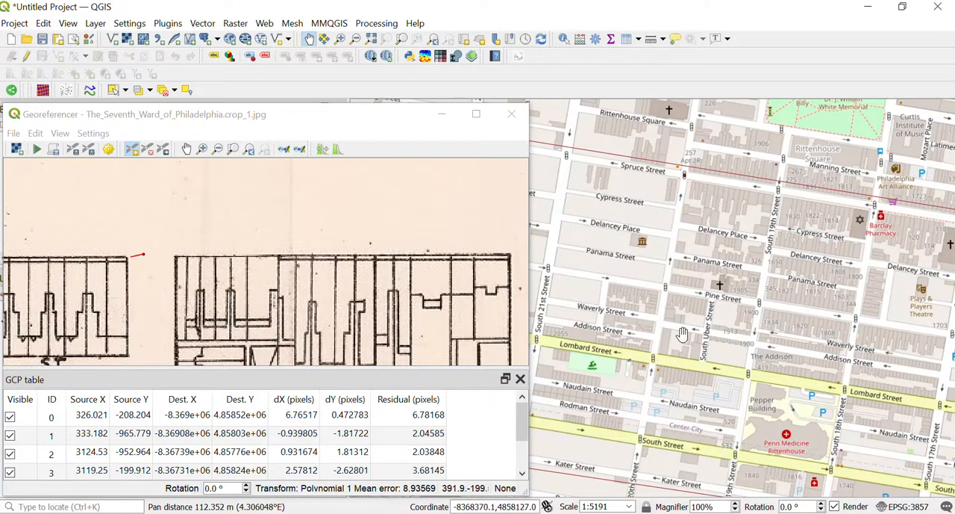
pyautogui.moveTo(664, 404); pyautogui.dragTo(661, 331)
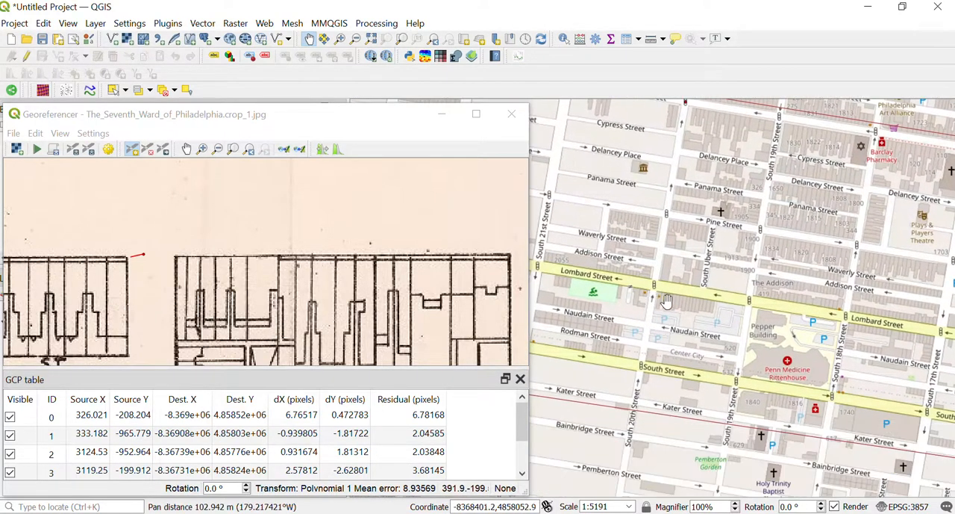
pyautogui.scroll(2, 646, 375)
pyautogui.scroll(1, 621, 341)
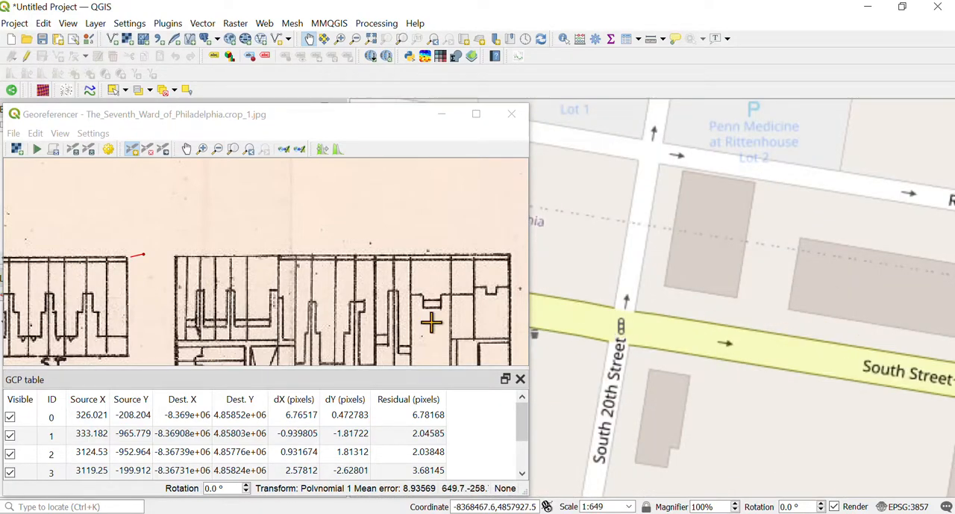
pyautogui.scroll(-3, 144, 275)
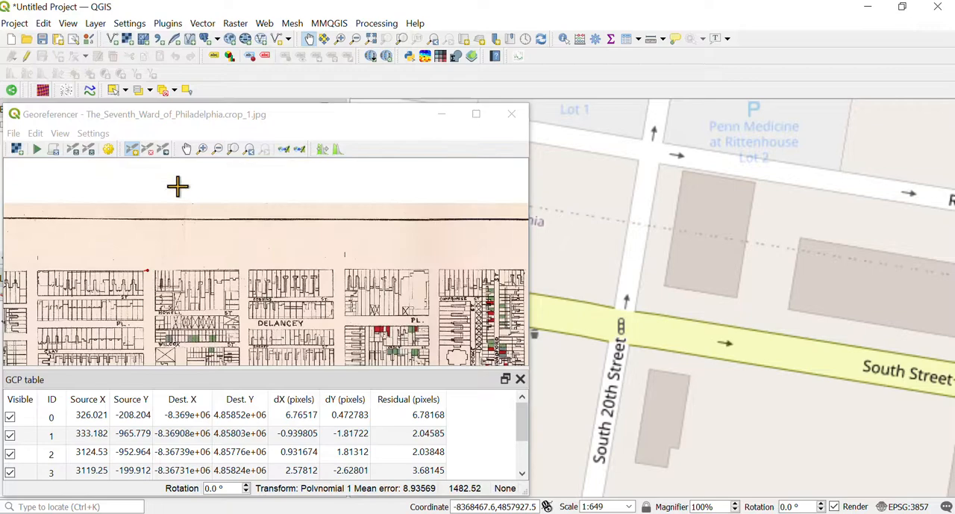
pyautogui.click(187, 149)
pyautogui.moveTo(187, 328); pyautogui.dragTo(216, 214)
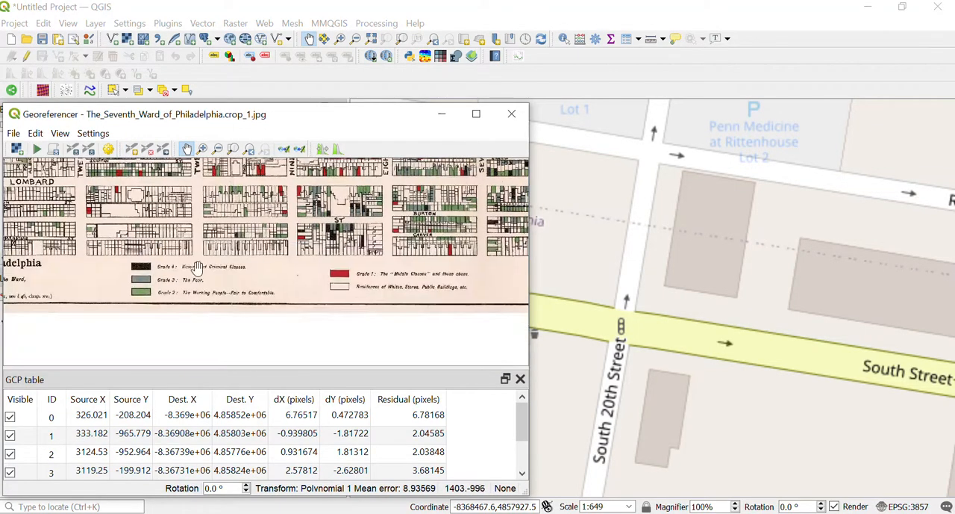
pyautogui.scroll(2, 200, 256)
pyautogui.scroll(2, 197, 319)
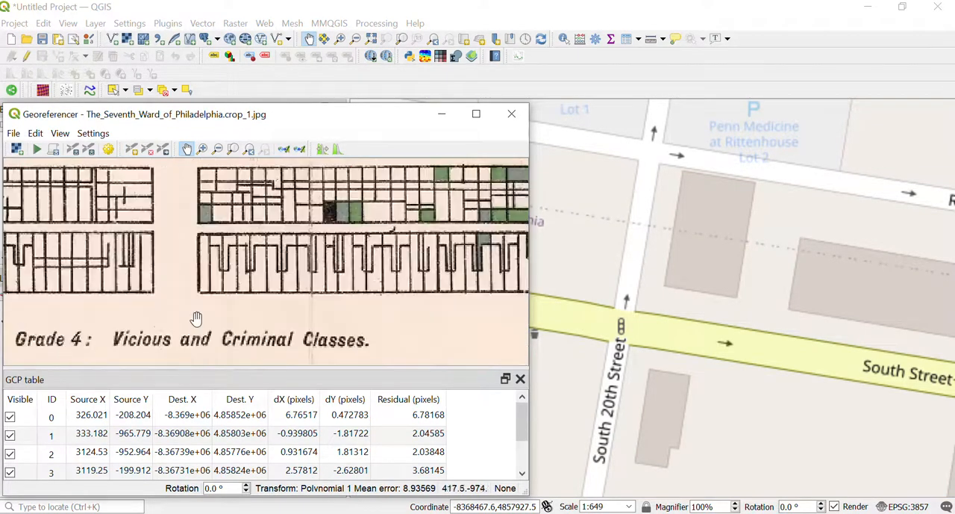
# Step: Add a control point at the southern end of Twentieth Street on the scan, matched to South Street and South 20th Street on the reference map
pyautogui.click(132, 150)
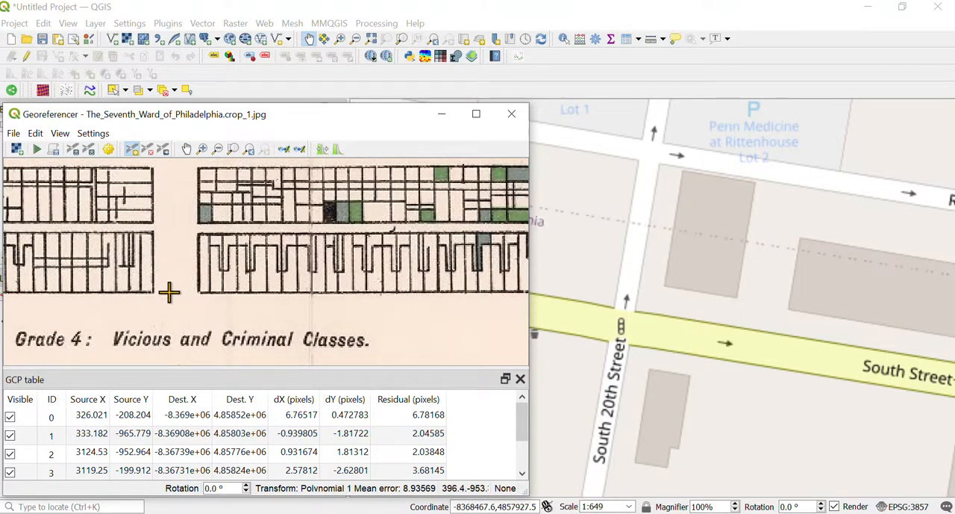
pyautogui.click(168, 292)
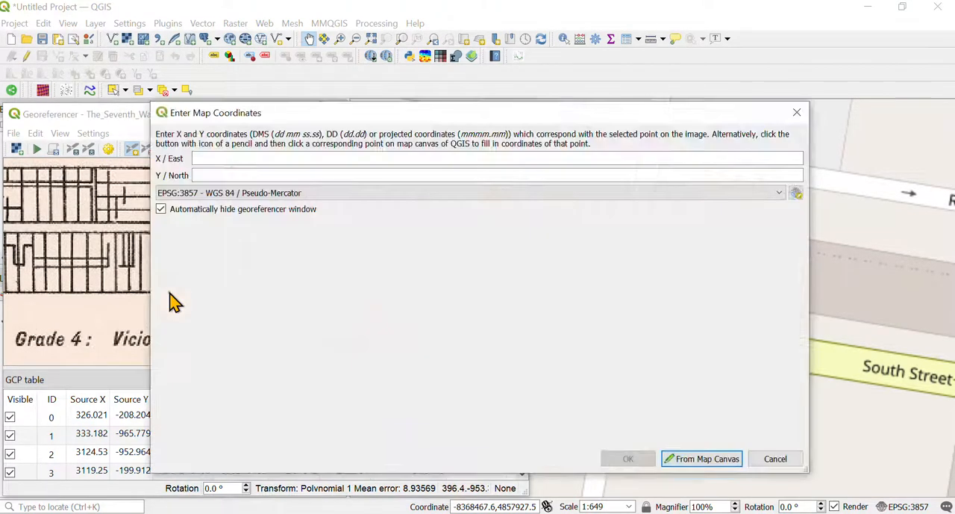
pyautogui.click(700, 461)
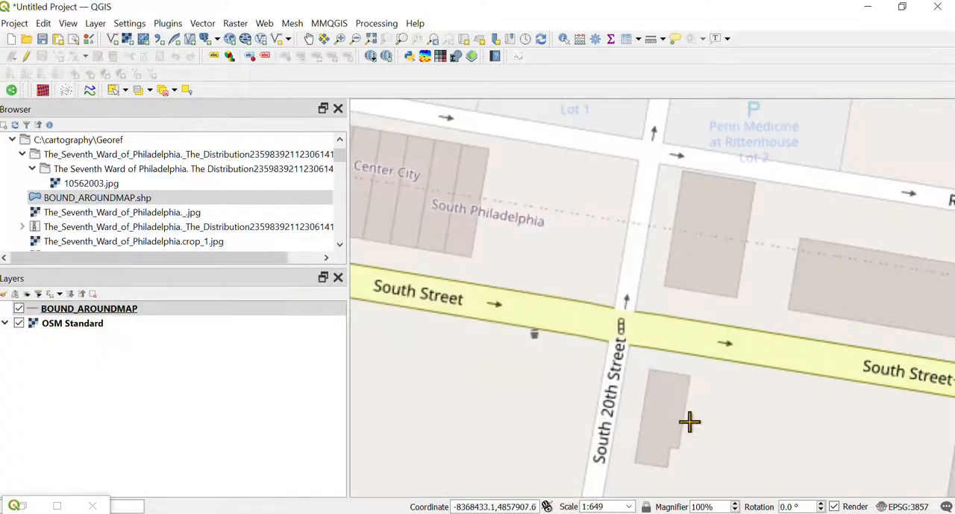
pyautogui.click(620, 326)
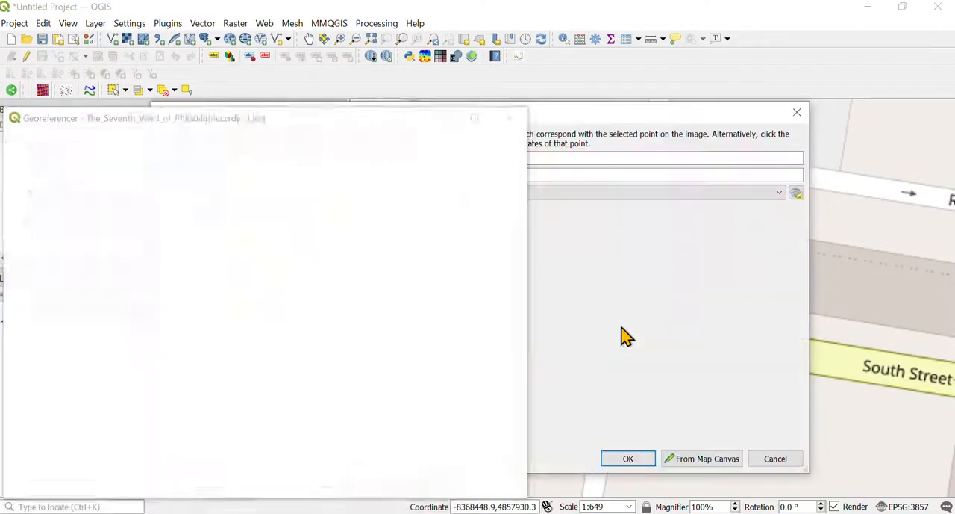
pyautogui.click(626, 459)
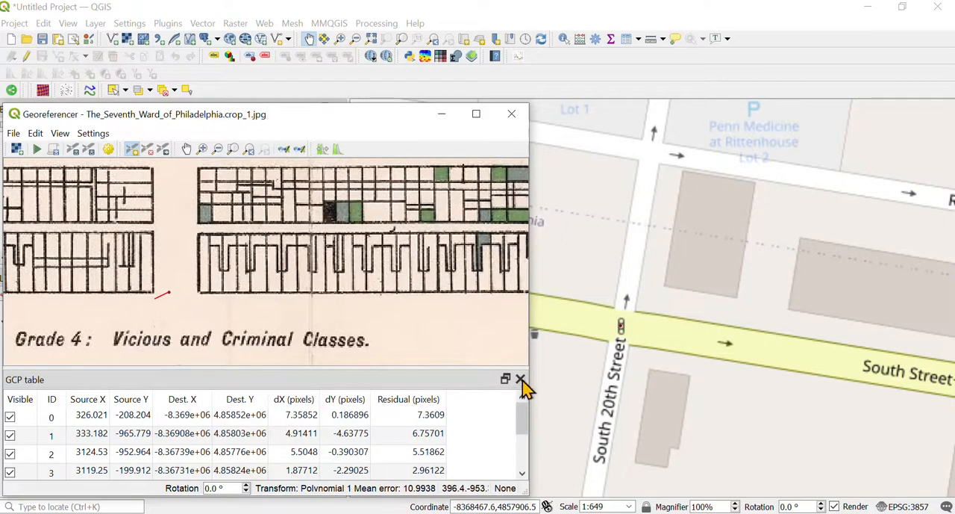
# Step: Review how the control points are distributed across the ward boundary on the reference map
pyautogui.scroll(-1, 634, 257)
pyautogui.scroll(-4, 634, 257)
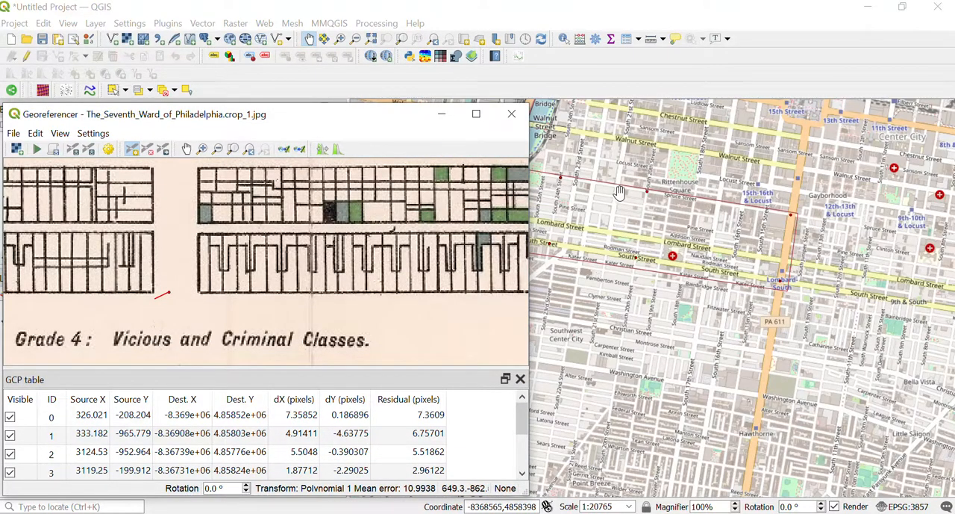
pyautogui.scroll(-1, 620, 192)
pyautogui.scroll(2, 647, 219)
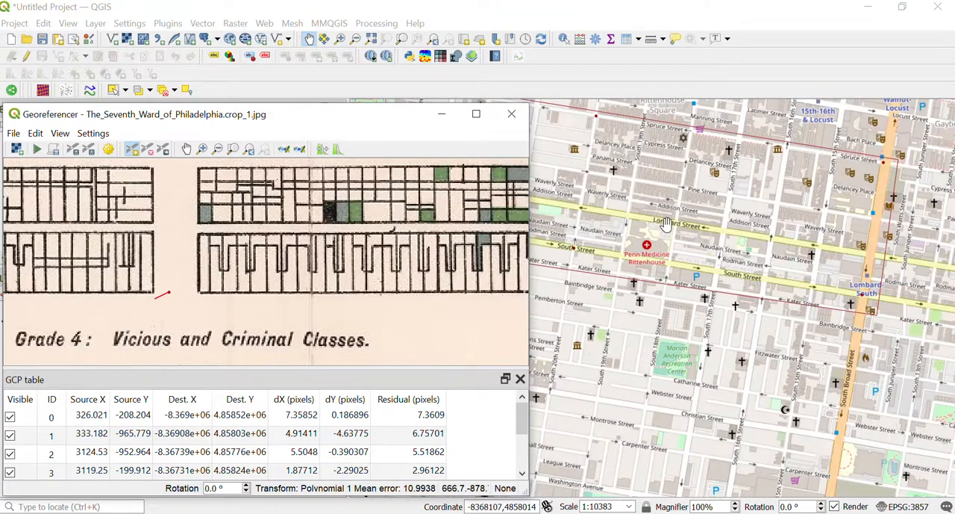
pyautogui.moveTo(645, 194); pyautogui.dragTo(751, 254)
pyautogui.scroll(-1, 752, 255)
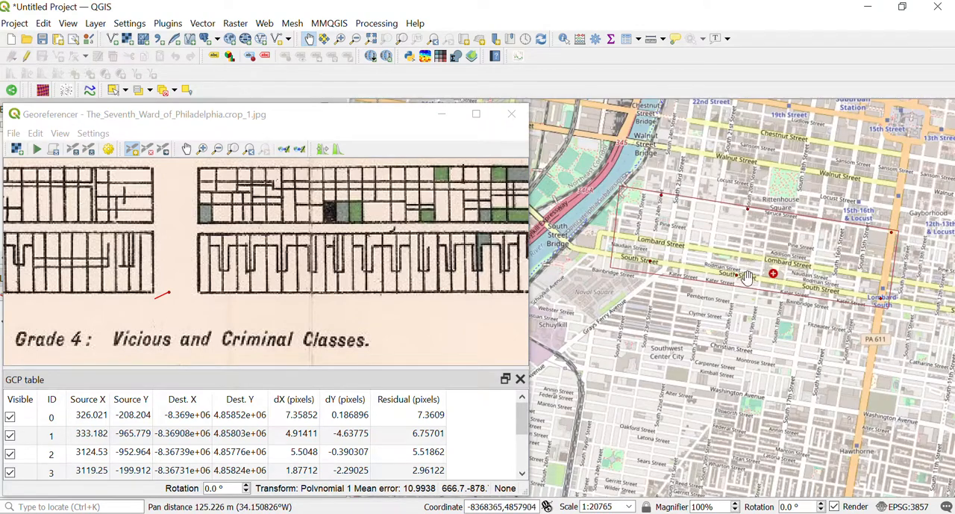
# Step: Add a control point at Lombard and Twentieth Street on the scan, matched to Lombard Street and South 20th Street on the reference map
pyautogui.scroll(2, 747, 276)
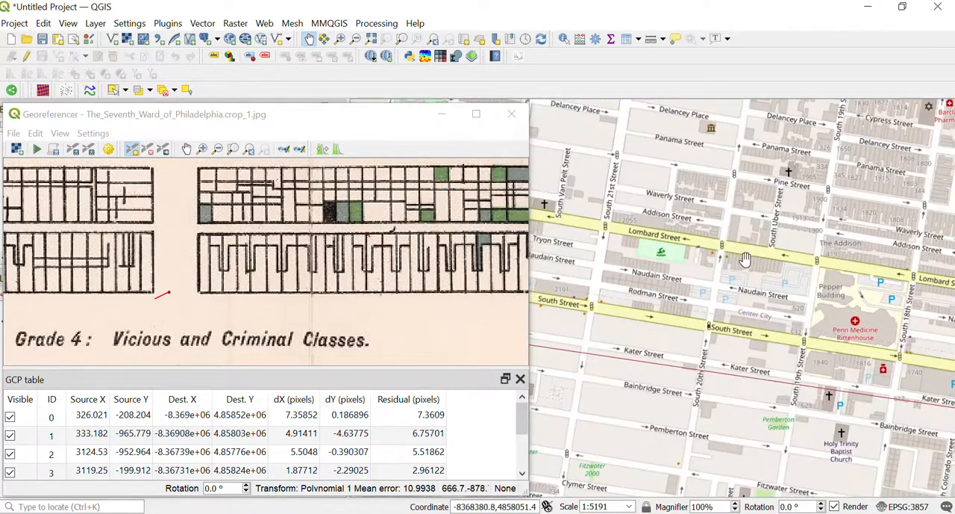
pyautogui.moveTo(767, 222); pyautogui.dragTo(749, 316)
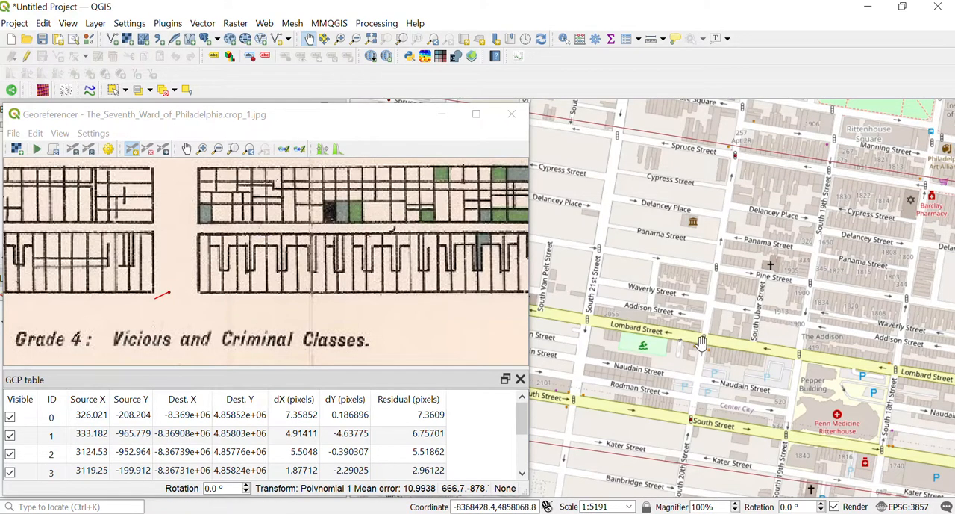
pyautogui.scroll(3, 702, 341)
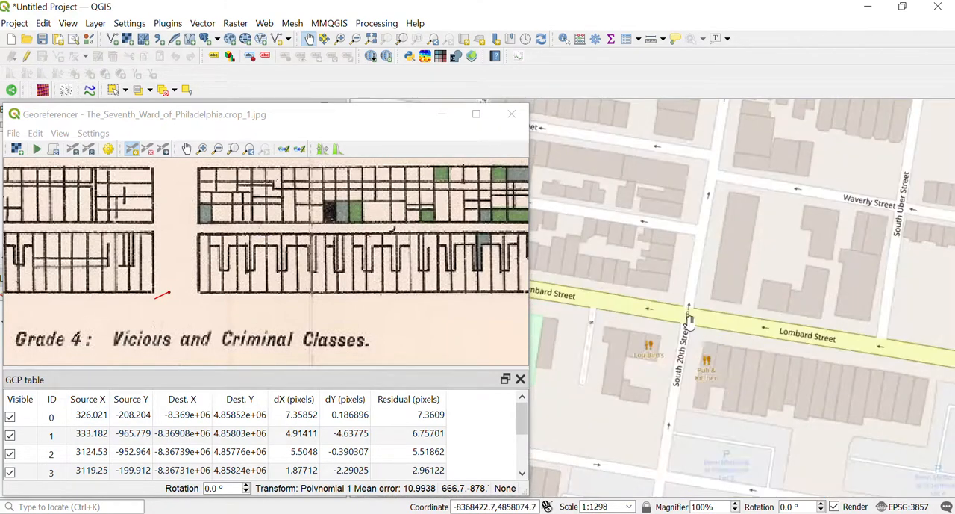
pyautogui.scroll(-2, 268, 227)
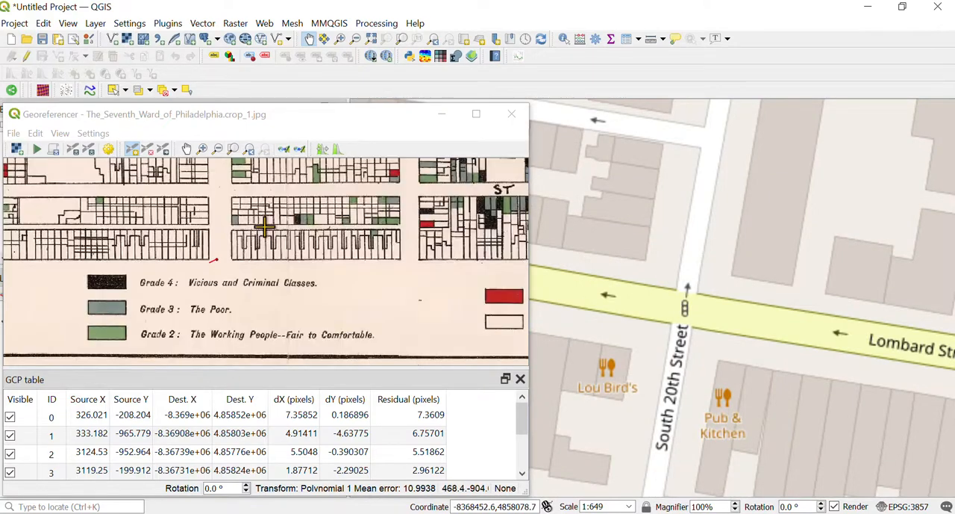
pyautogui.click(187, 148)
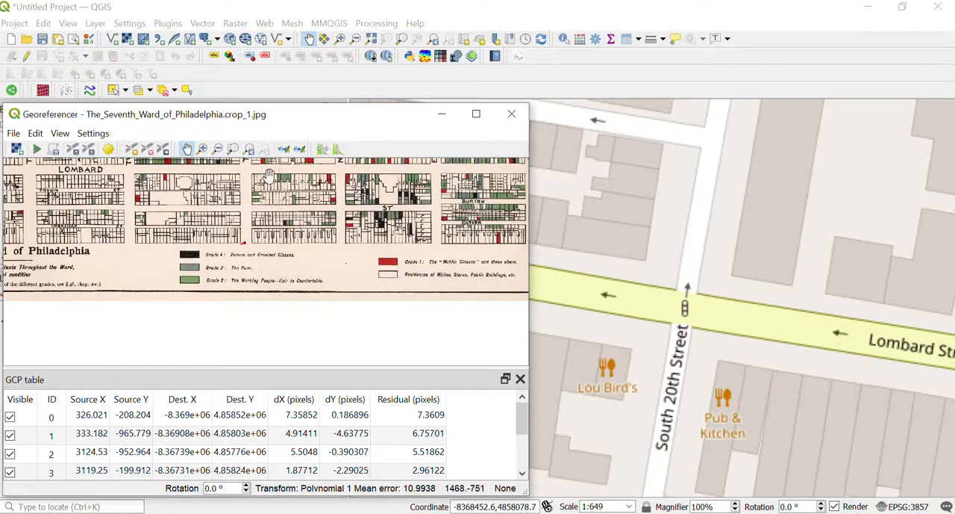
pyautogui.moveTo(276, 192)
pyautogui.mouseDown()
pyautogui.moveTo(286, 246)
pyautogui.moveTo(260, 221)
pyautogui.moveTo(270, 208)
pyautogui.mouseUp()
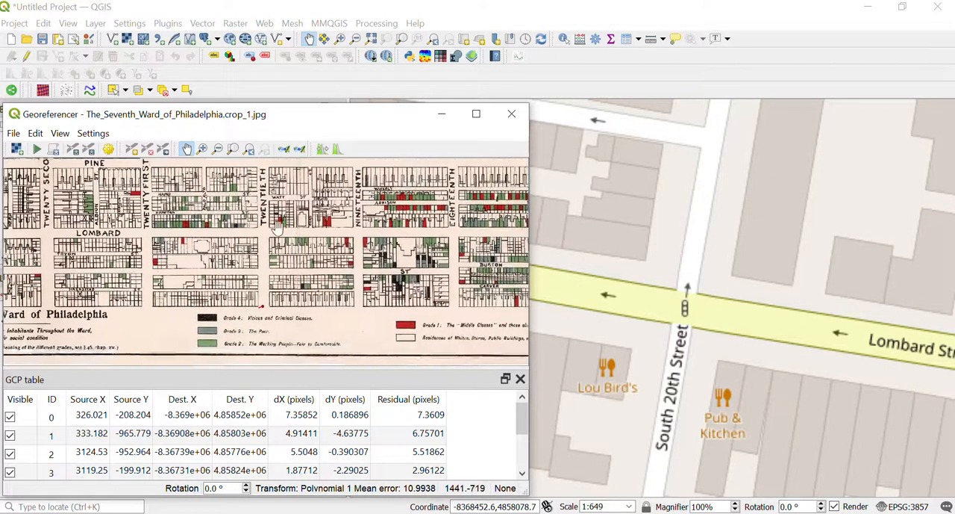
pyautogui.scroll(2, 267, 239)
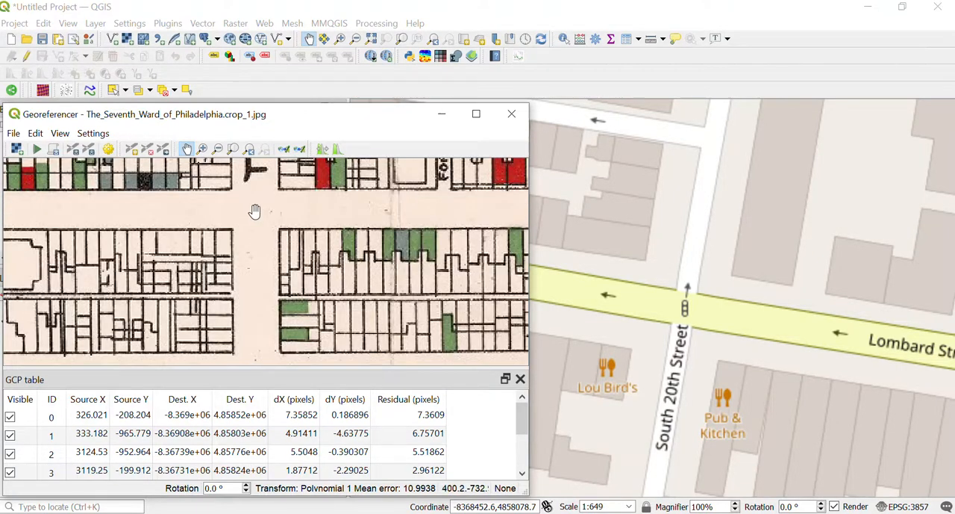
pyautogui.click(134, 154)
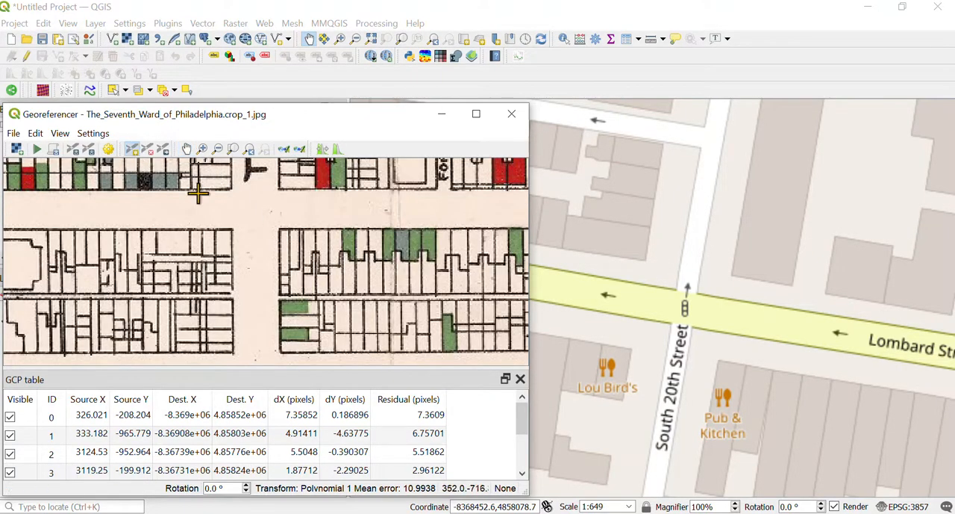
pyautogui.click(252, 209)
pyautogui.click(676, 459)
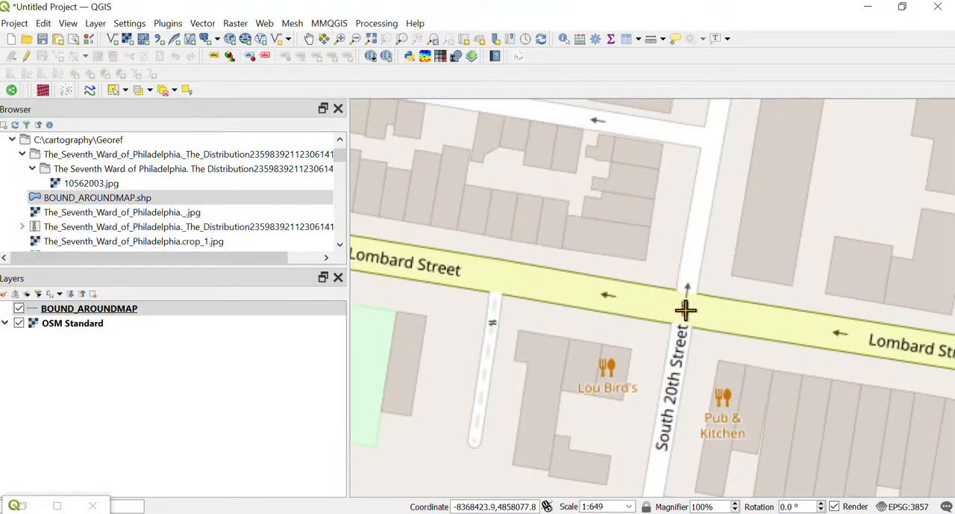
pyautogui.click(685, 309)
pyautogui.click(636, 457)
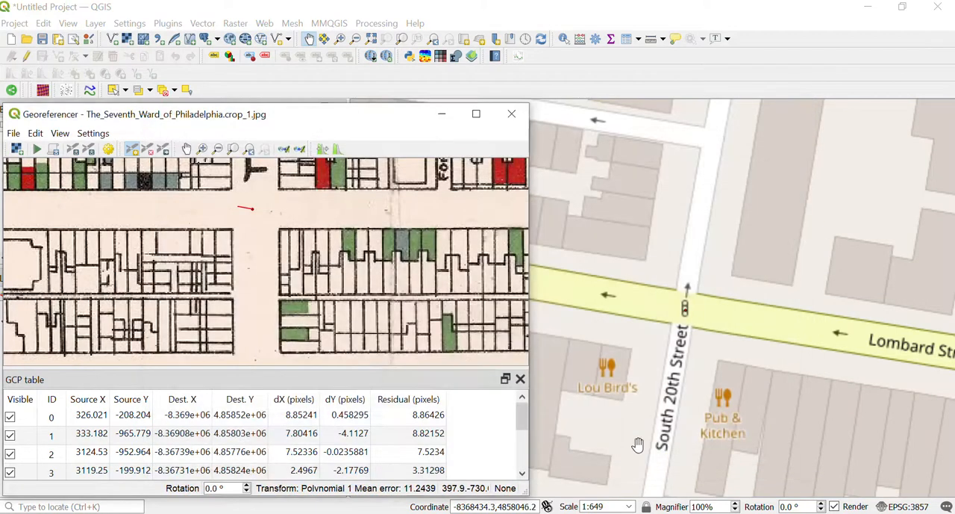
# Step: Check the control point residuals and examine the reference map for parts of the ward that still lack control points
pyautogui.moveTo(524, 423)
pyautogui.mouseDown()
pyautogui.moveTo(527, 468)
pyautogui.moveTo(520, 409)
pyautogui.mouseUp()
pyautogui.scroll(-4, 688, 302)
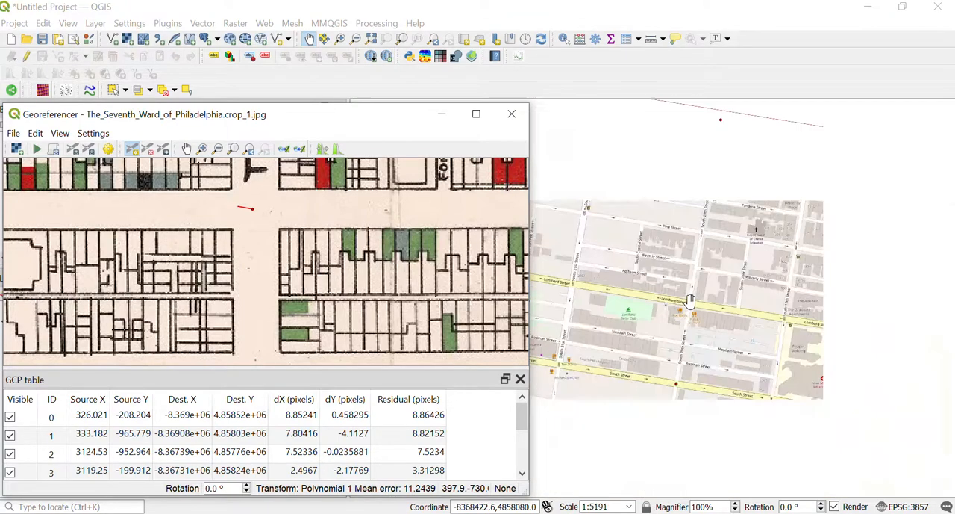
pyautogui.scroll(-1, 690, 301)
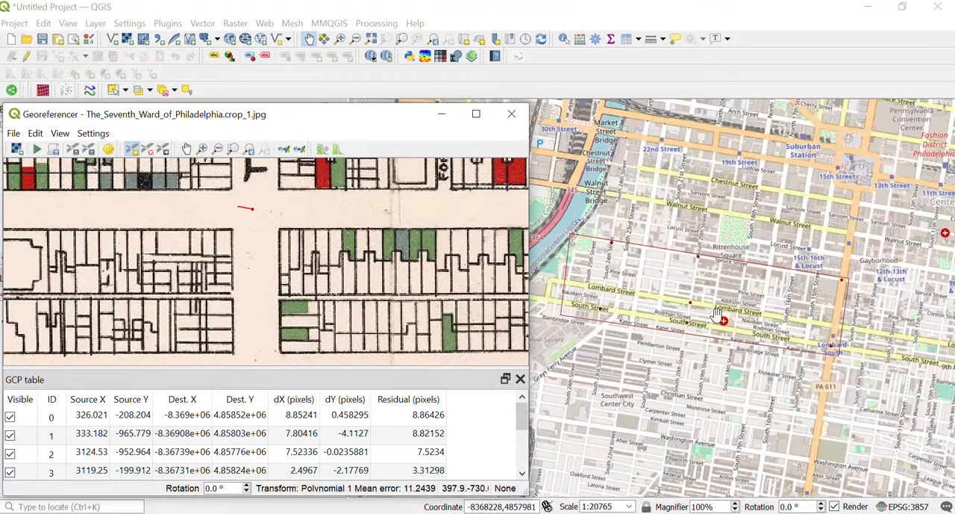
pyautogui.scroll(1, 655, 296)
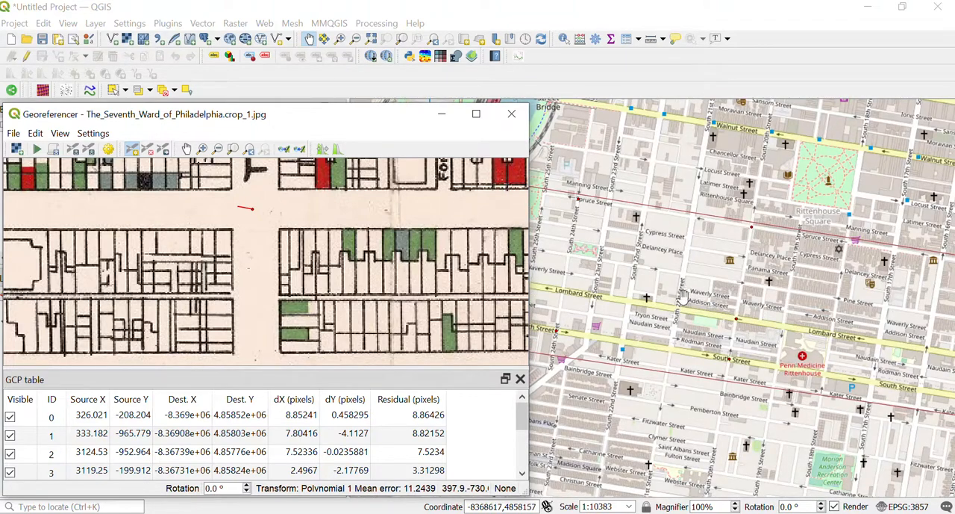
pyautogui.scroll(-1, 719, 259)
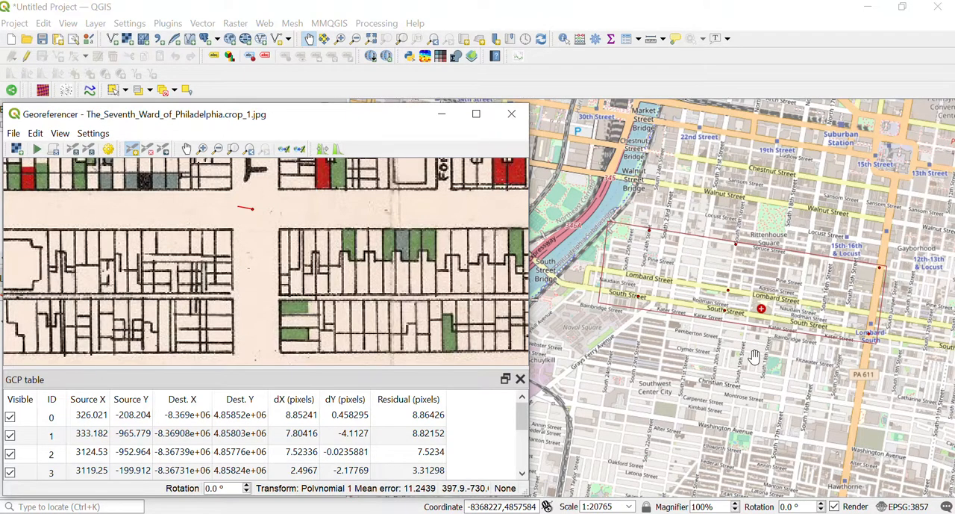
pyautogui.scroll(2, 787, 279)
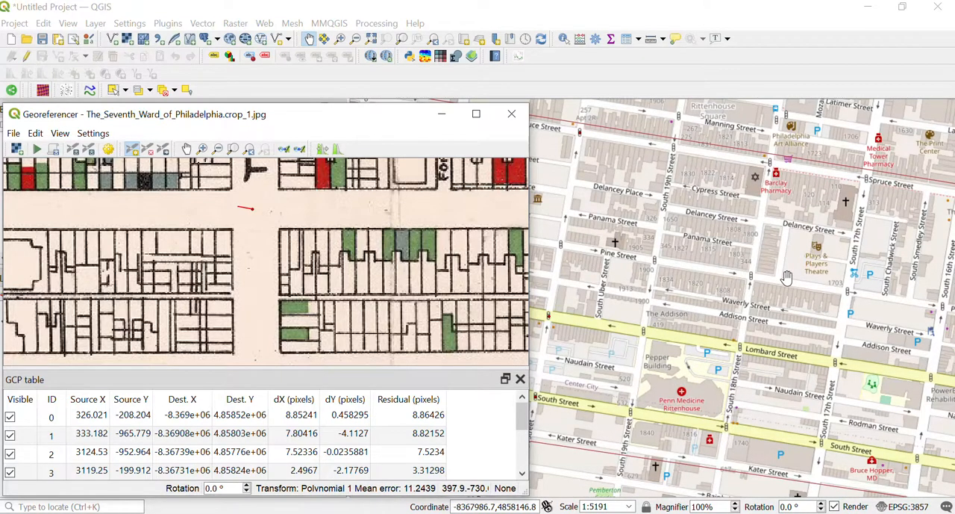
pyautogui.moveTo(660, 278); pyautogui.dragTo(623, 260)
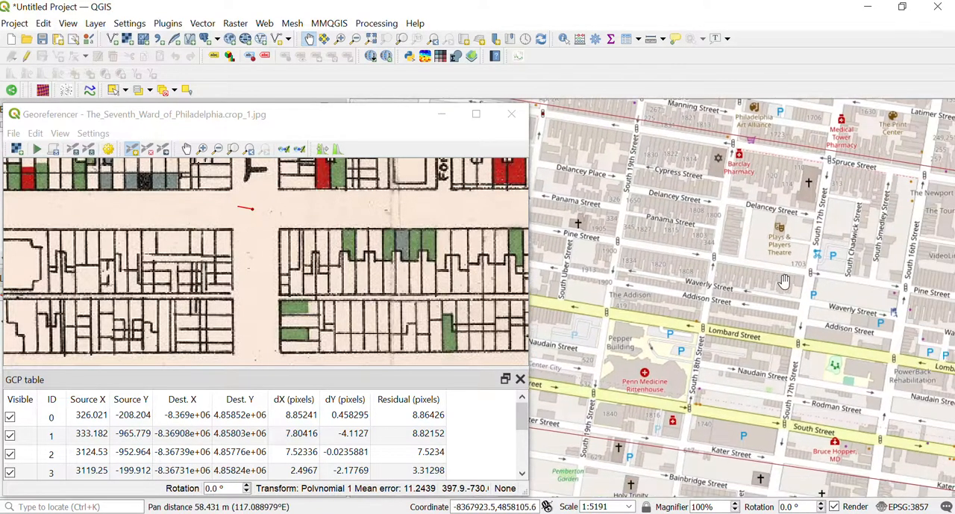
pyautogui.moveTo(768, 279); pyautogui.dragTo(731, 269)
# Step: Add a control point at Pine and Seventeenth Street on the scan, matched to Pine Street and South 17th Street on the reference map
pyautogui.scroll(-3, 348, 213)
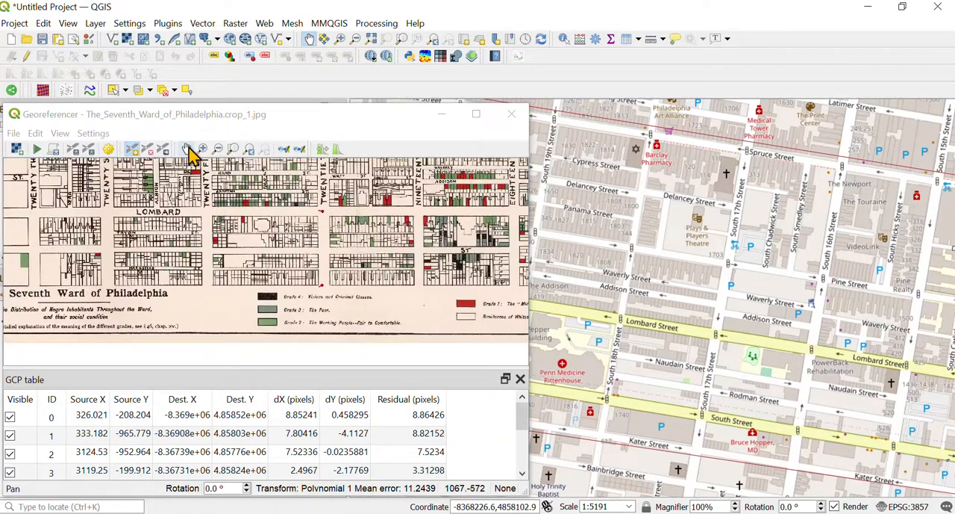
pyautogui.click(188, 149)
pyautogui.scroll(3, 306, 254)
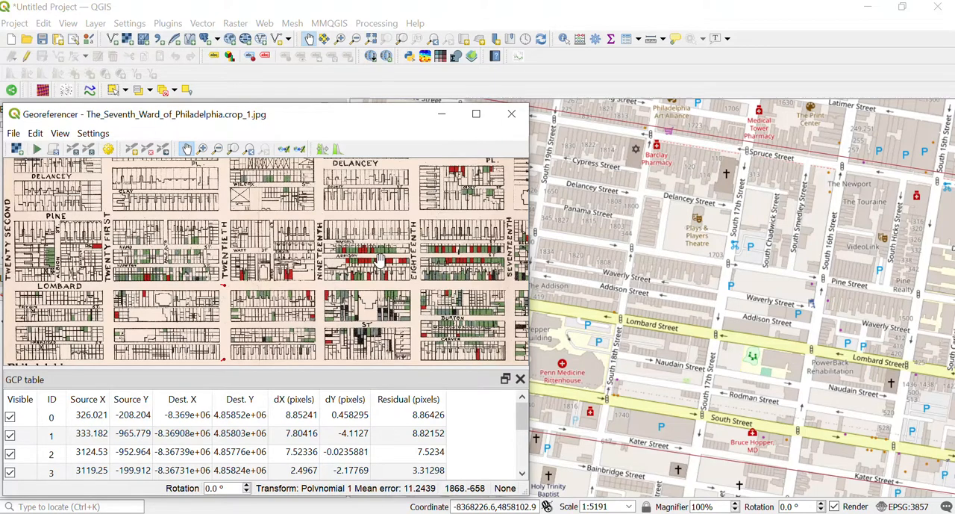
pyautogui.moveTo(488, 241); pyautogui.dragTo(379, 264)
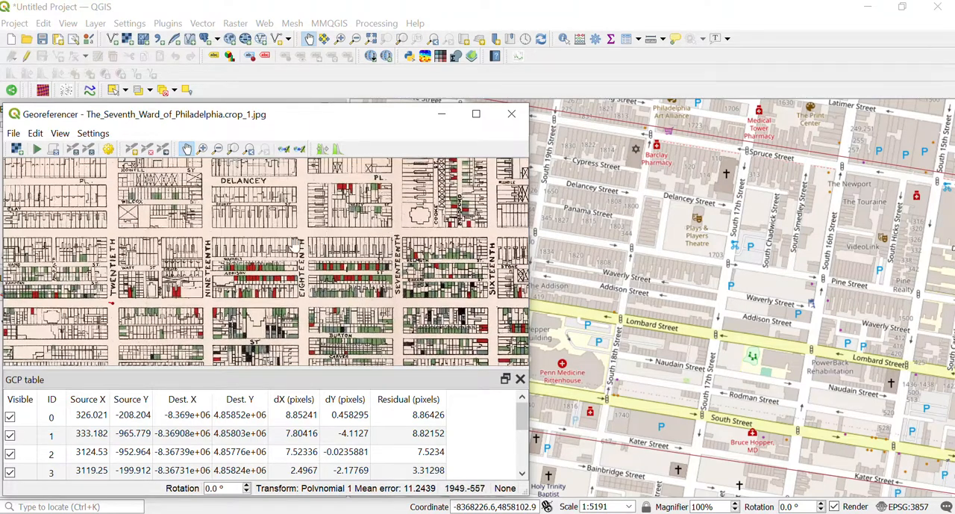
pyautogui.moveTo(284, 247)
pyautogui.mouseDown()
pyautogui.moveTo(408, 247)
pyautogui.moveTo(286, 248)
pyautogui.moveTo(304, 236)
pyautogui.moveTo(291, 246)
pyautogui.mouseUp()
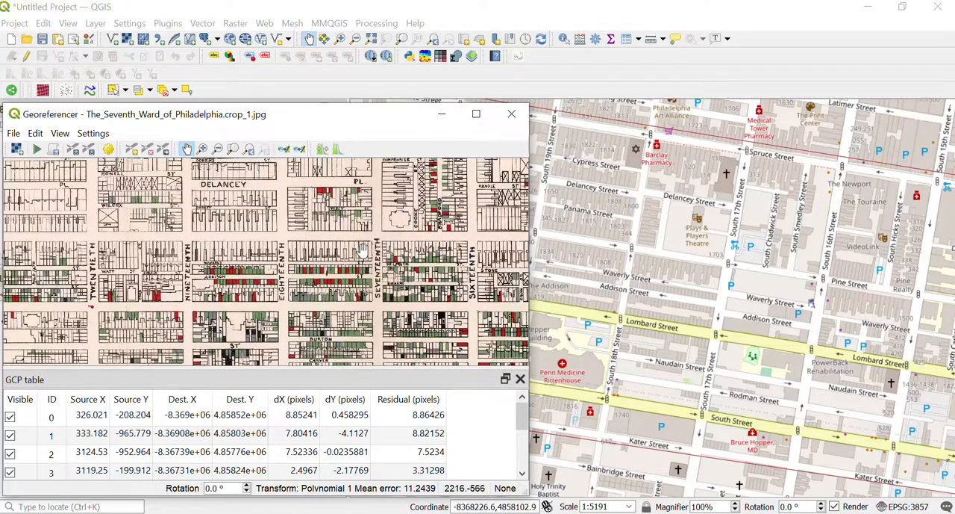
pyautogui.scroll(2, 374, 237)
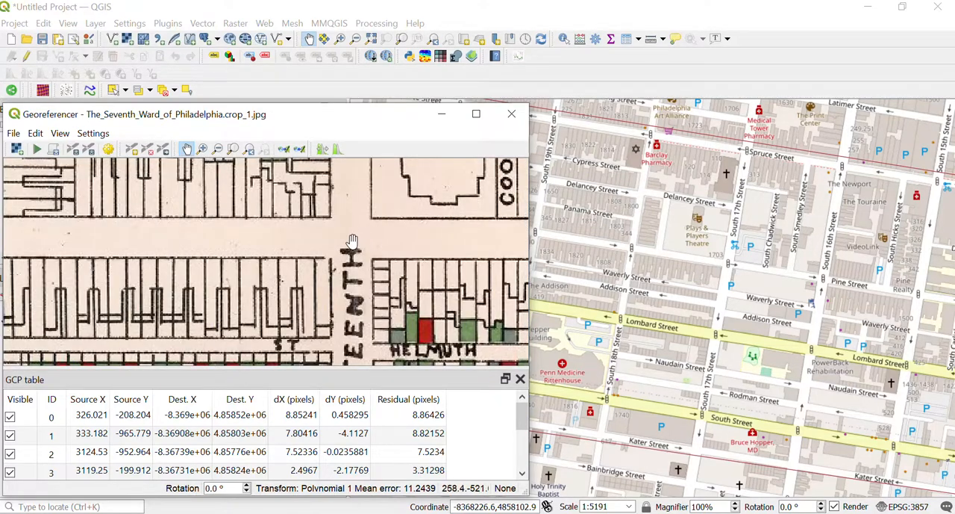
pyautogui.scroll(1, 351, 238)
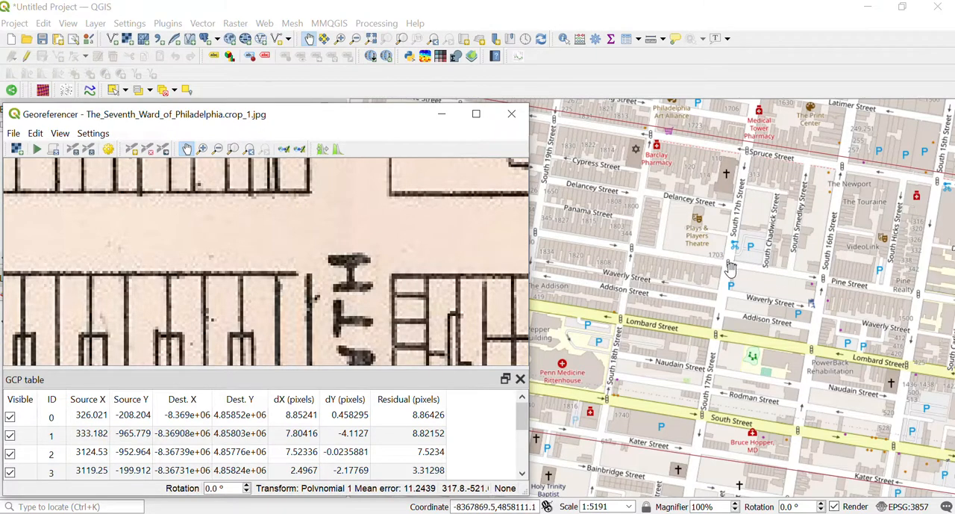
pyautogui.scroll(3, 731, 268)
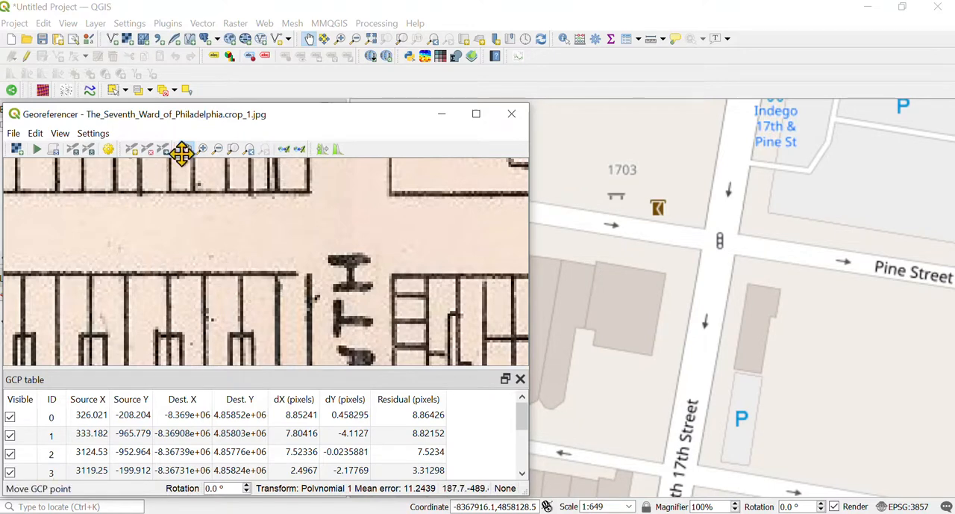
pyautogui.click(134, 149)
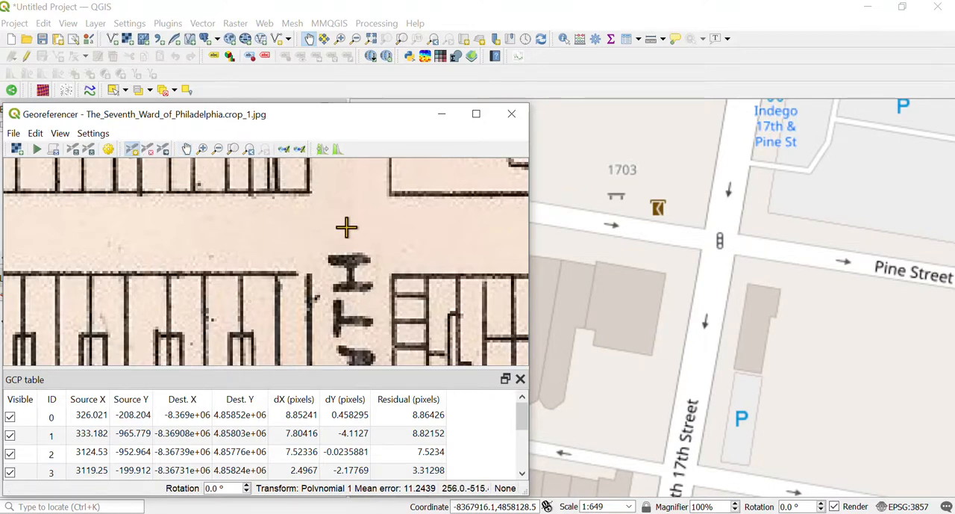
pyautogui.click(347, 227)
pyautogui.click(723, 459)
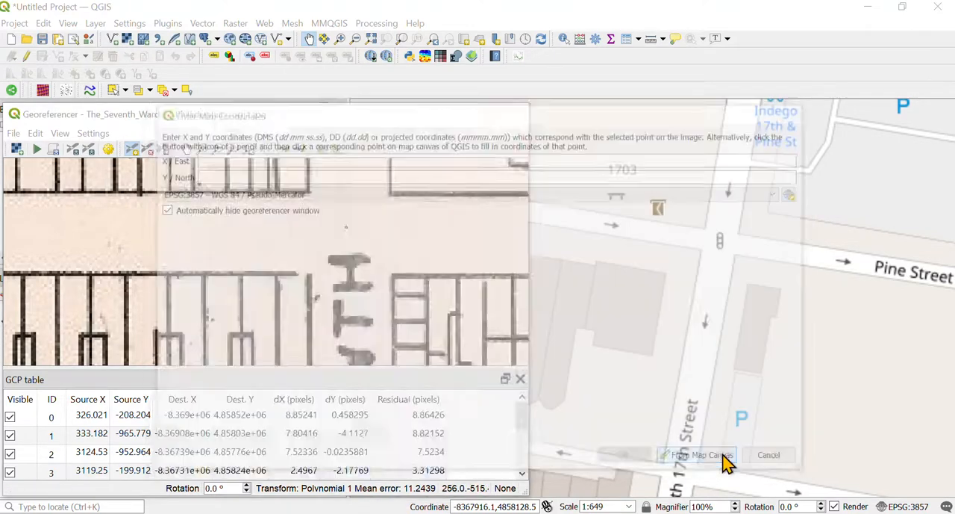
pyautogui.click(720, 243)
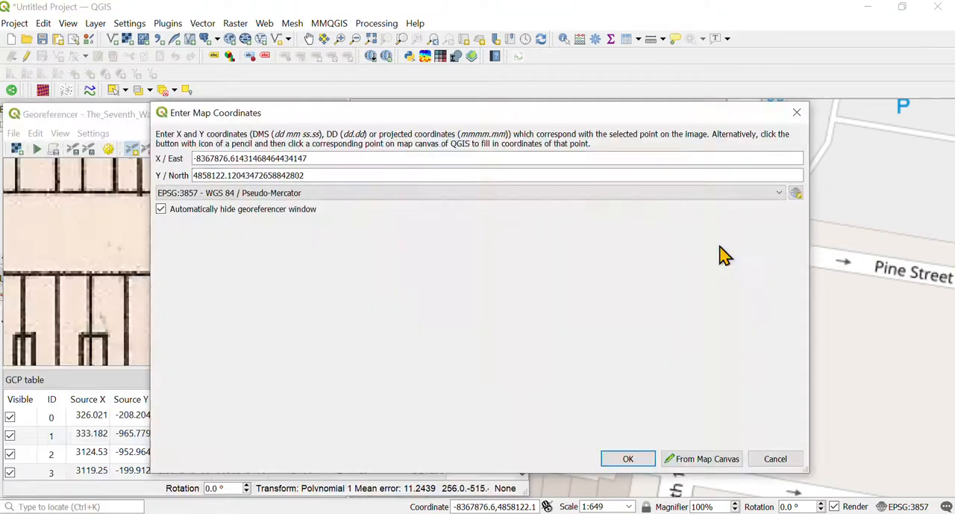
pyautogui.click(626, 459)
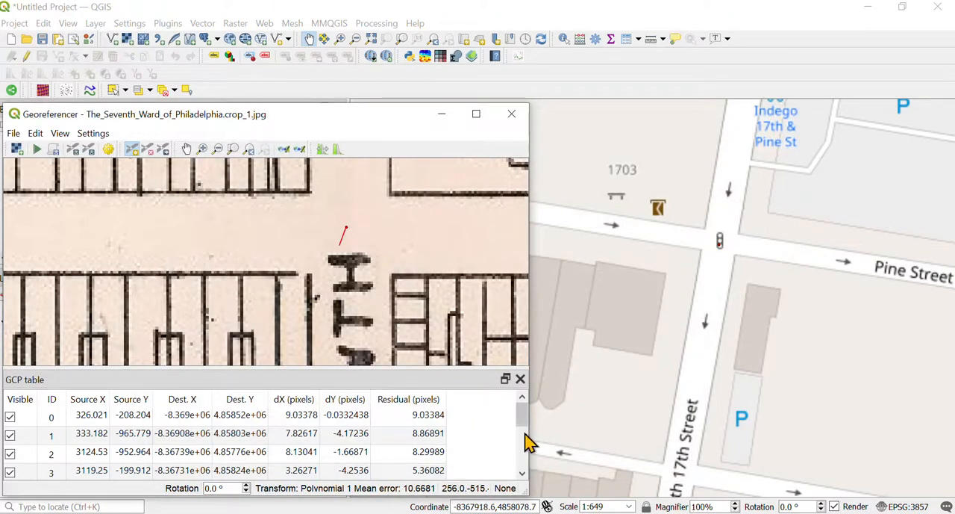
# Step: Review the updated residuals and the spread of control points over the whole ward, moving the Georeferencer window aside
pyautogui.moveTo(522, 421)
pyautogui.mouseDown()
pyautogui.moveTo(523, 466)
pyautogui.moveTo(527, 407)
pyautogui.mouseUp()
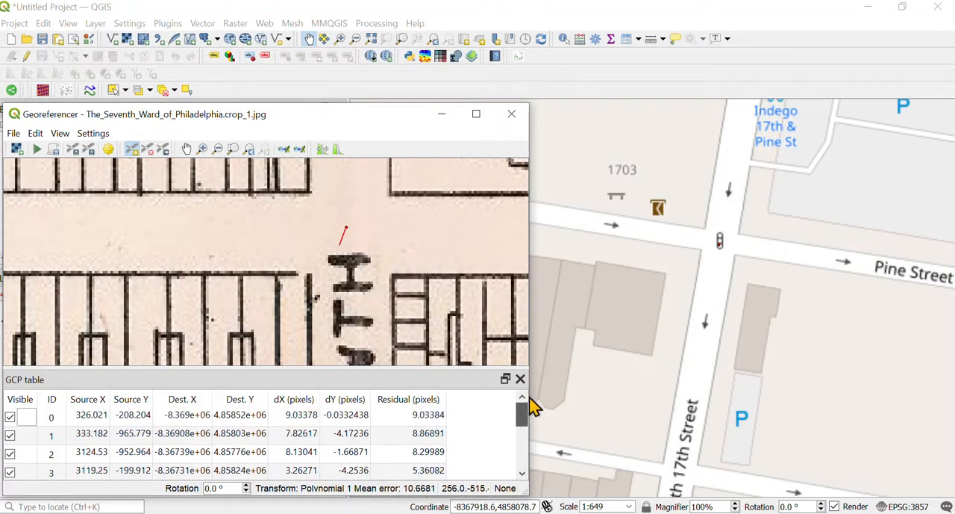
pyautogui.scroll(-3, 655, 323)
pyautogui.scroll(-2, 662, 322)
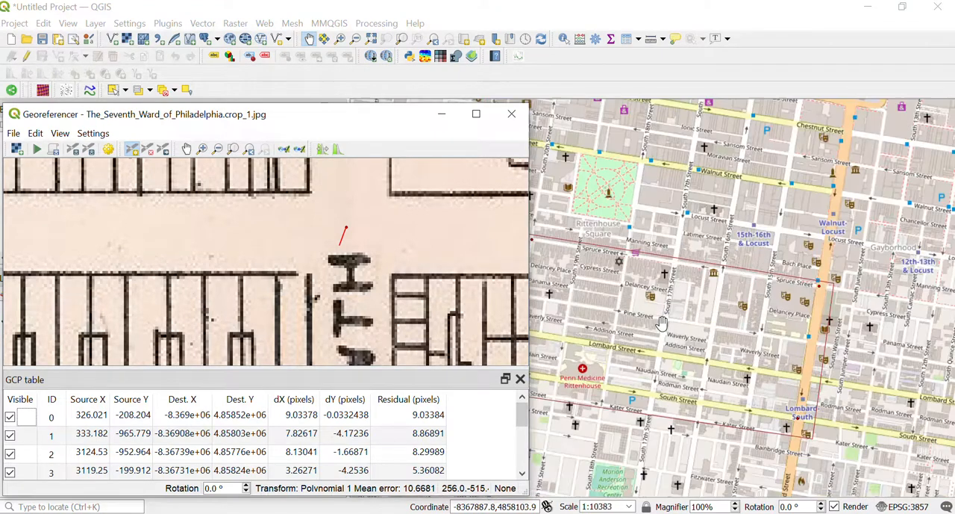
pyautogui.moveTo(398, 126); pyautogui.dragTo(274, 107)
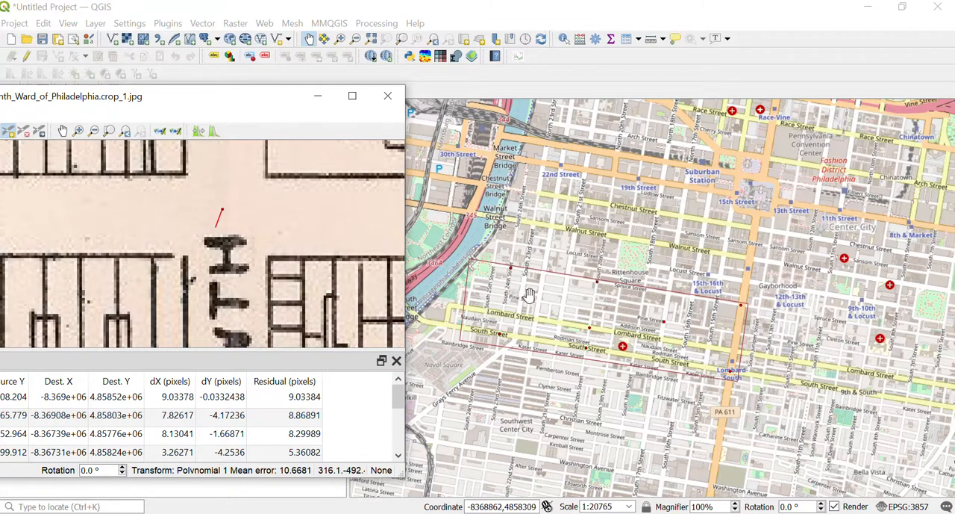
# Step: Add a control point at Pine and Twenty Second Street on the scan, matched to Pine Street and South 22nd Street on the reference map
pyautogui.scroll(2, 529, 295)
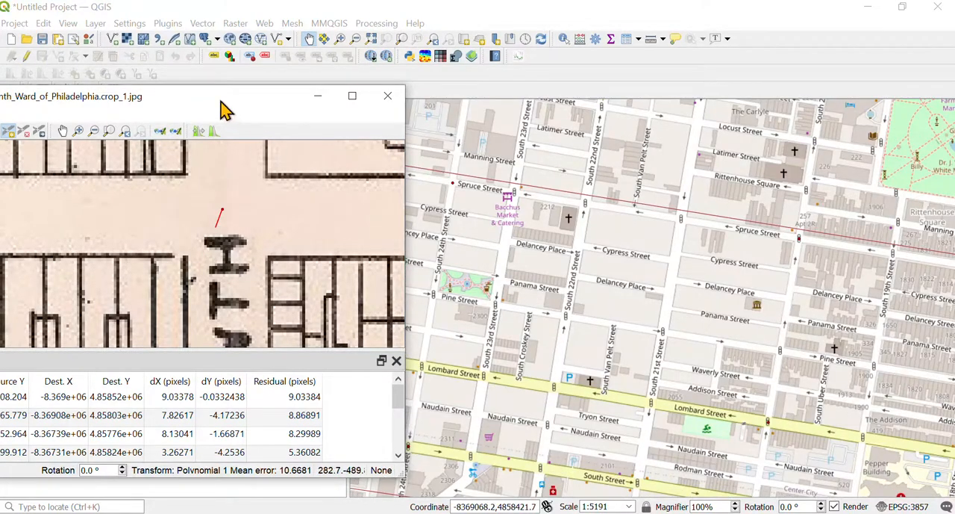
pyautogui.moveTo(221, 99); pyautogui.dragTo(286, 96)
pyautogui.scroll(-5, 127, 235)
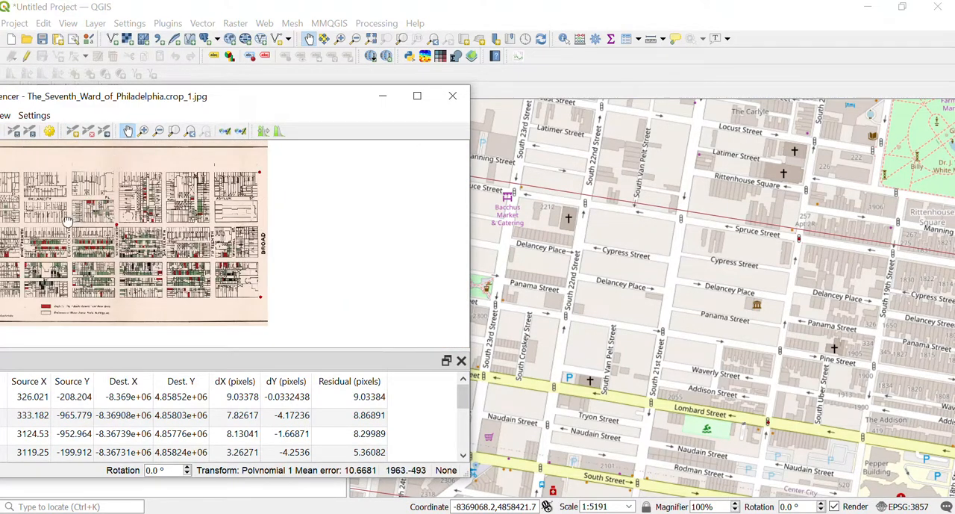
pyautogui.scroll(5, 147, 211)
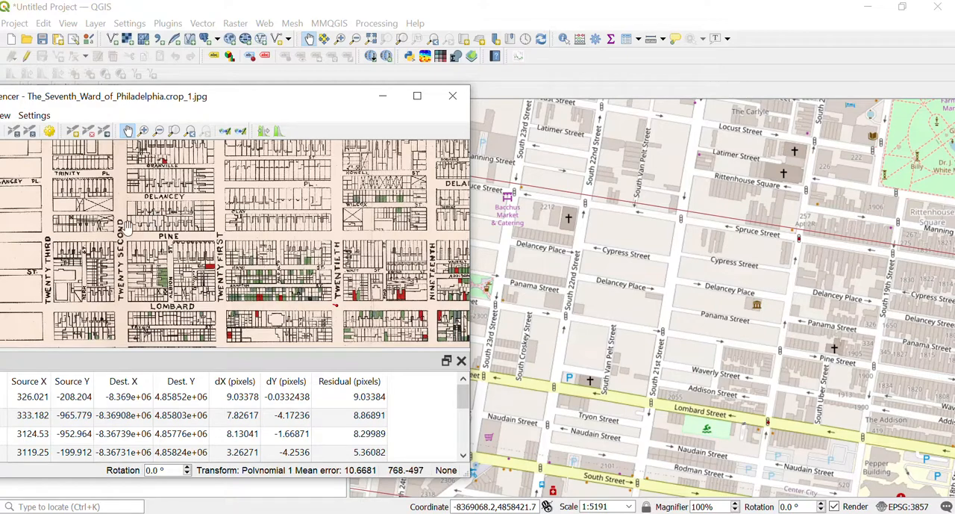
pyautogui.moveTo(125, 197); pyautogui.dragTo(194, 217)
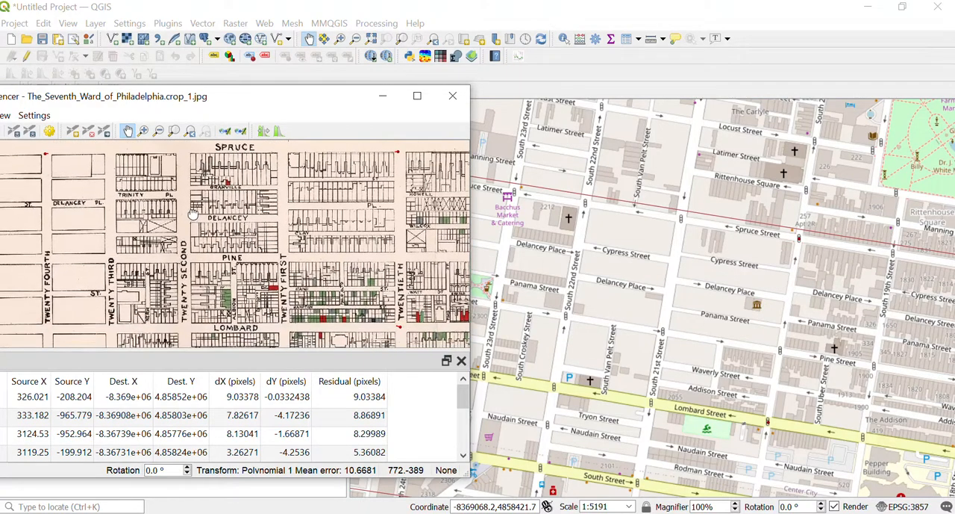
pyautogui.moveTo(218, 260); pyautogui.dragTo(231, 229)
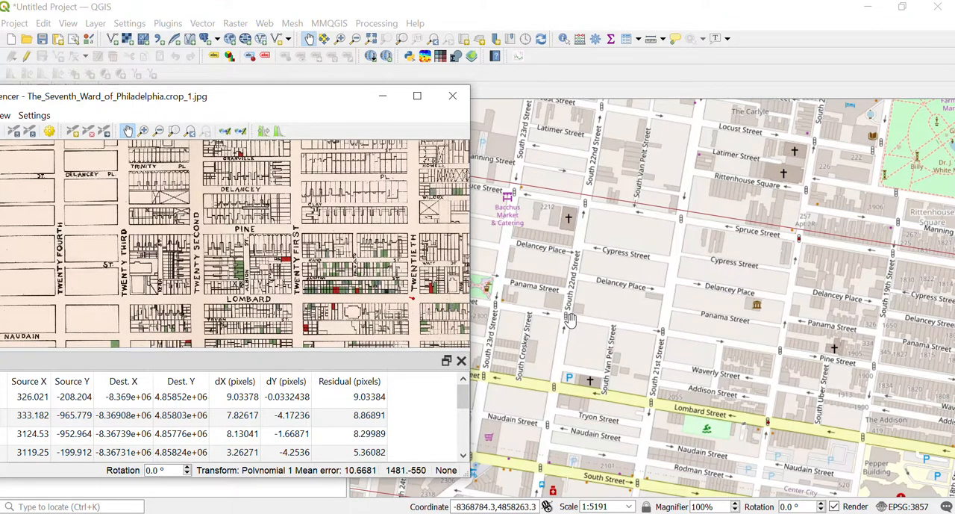
pyautogui.scroll(2, 570, 319)
pyautogui.scroll(2, 549, 306)
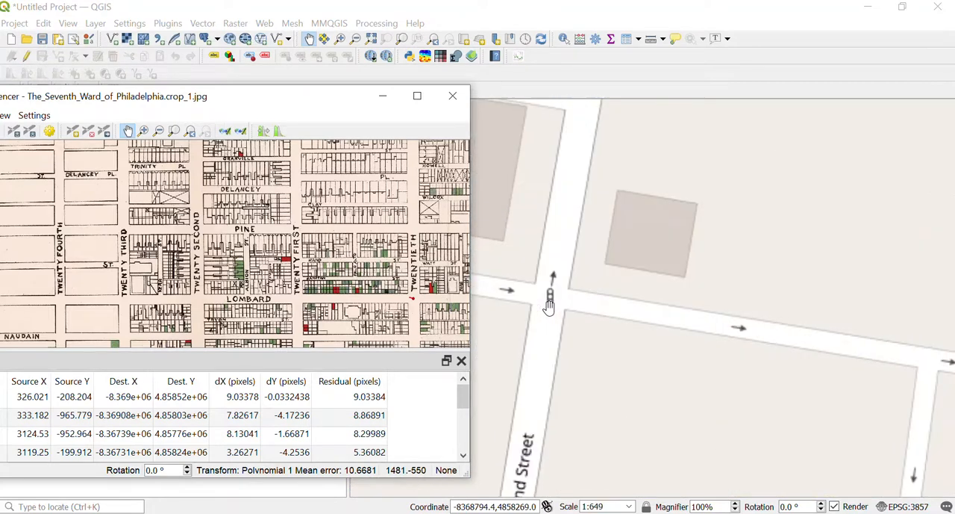
pyautogui.scroll(1, 549, 306)
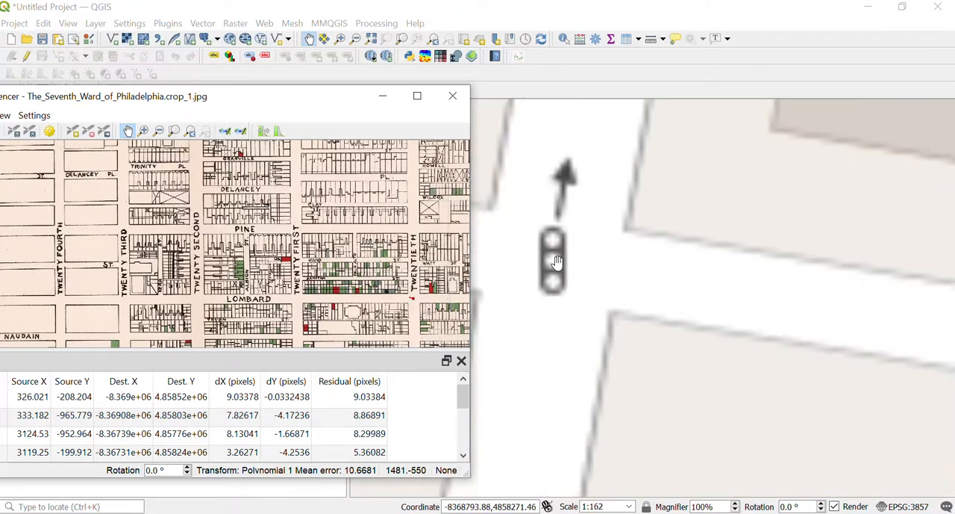
pyautogui.scroll(2, 196, 227)
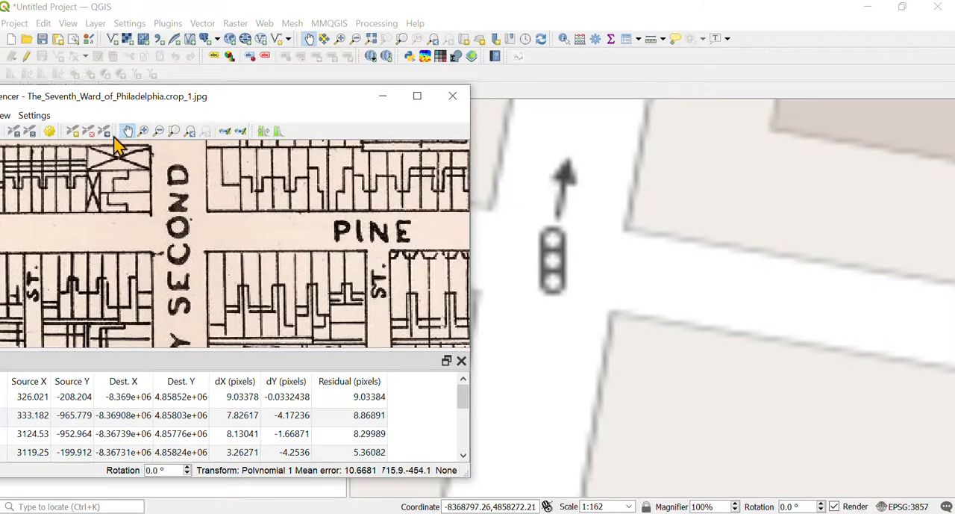
pyautogui.click(73, 132)
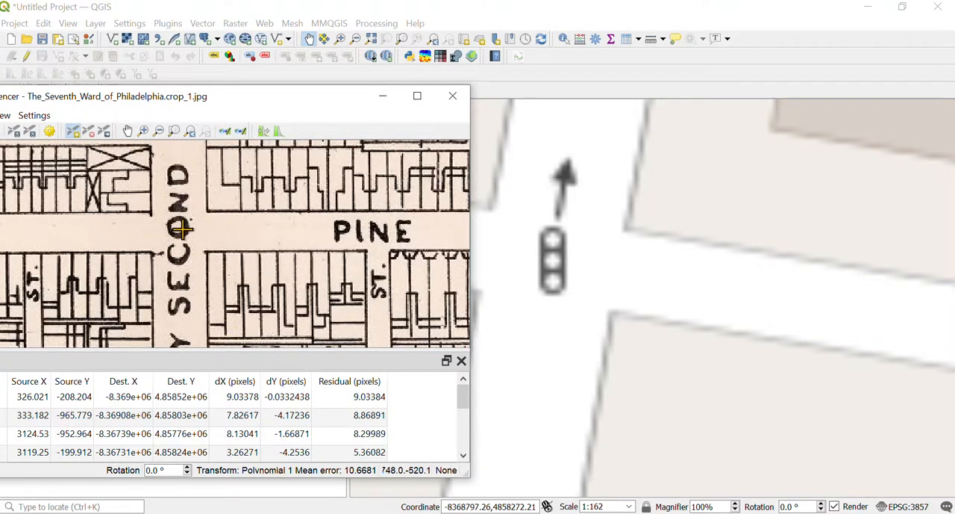
pyautogui.click(177, 232)
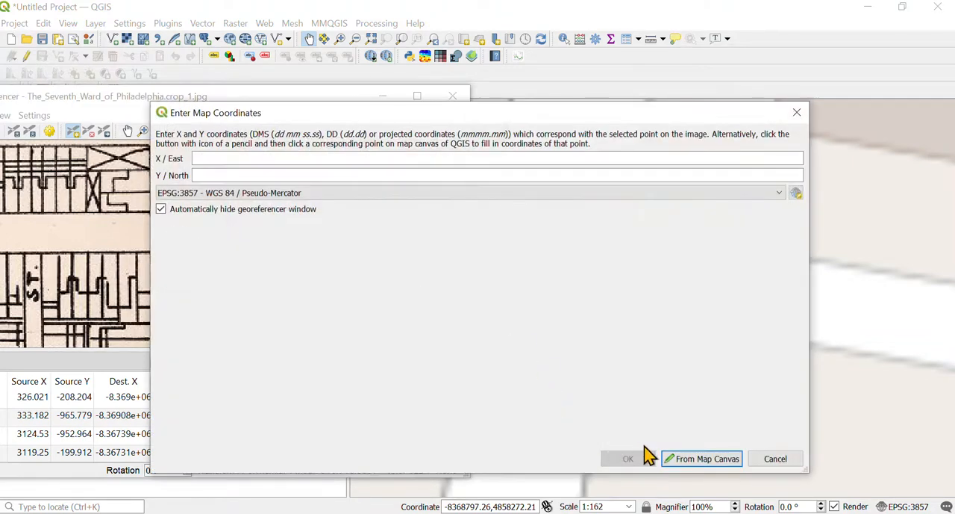
pyautogui.click(682, 461)
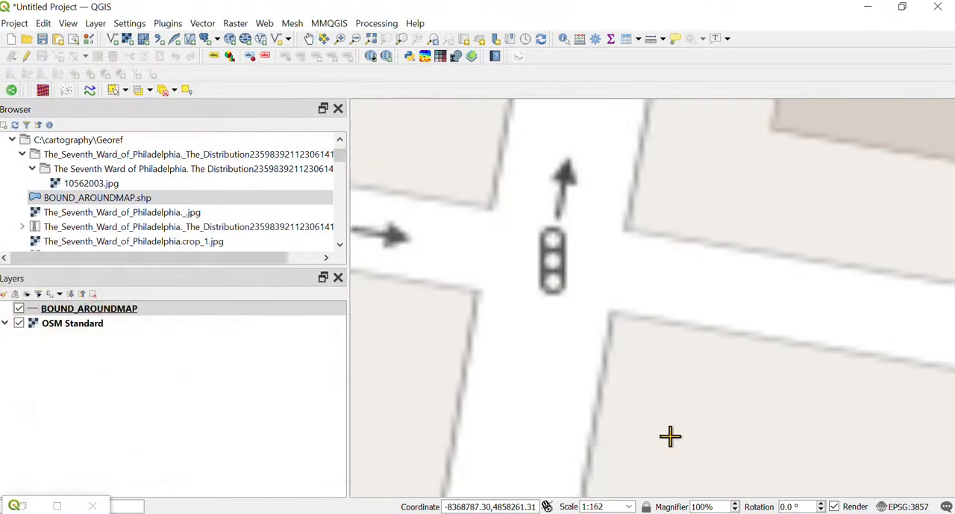
pyautogui.click(546, 258)
pyautogui.click(619, 460)
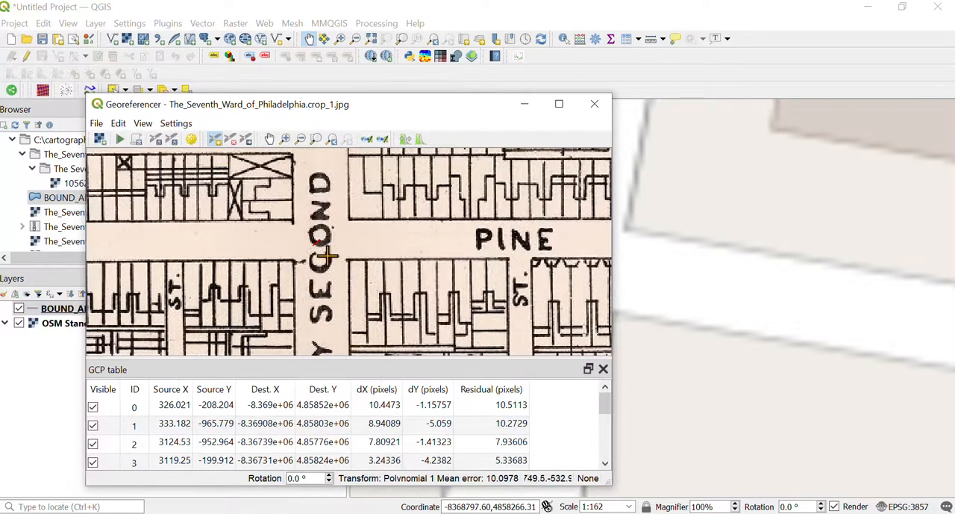
# Step: Configure the transformation as Polynomial 1 with nearest neighbour resampling in EPSG:3857, output to The_Seventh_Ward_of_Philadelphia.crop_1_modifiedv3.tif, saving GCP points and loading the result when done
pyautogui.scroll(-5, 403, 250)
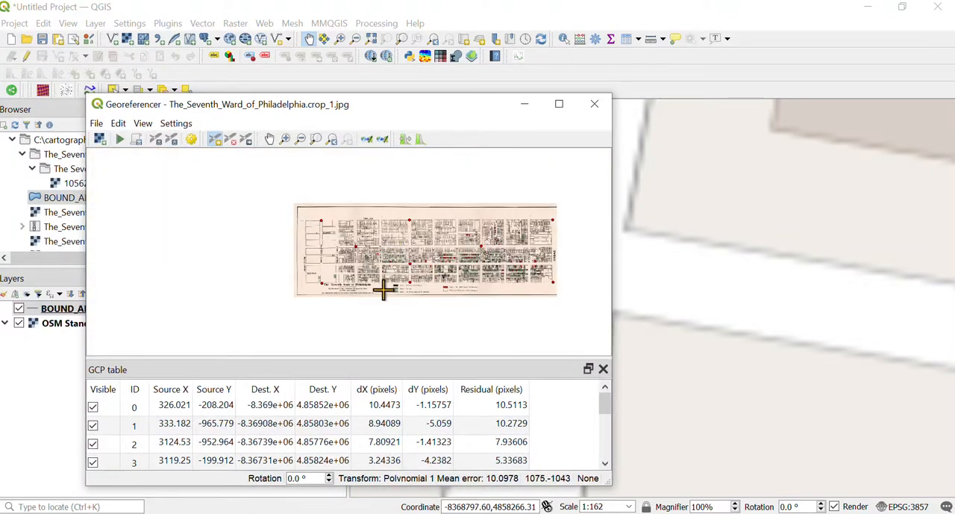
pyautogui.scroll(2, 383, 290)
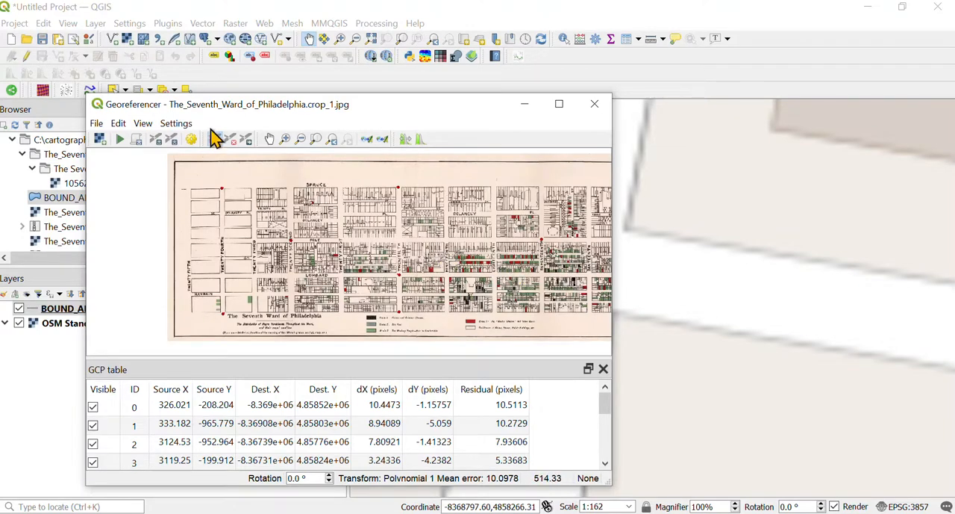
pyautogui.click(176, 123)
pyautogui.click(224, 140)
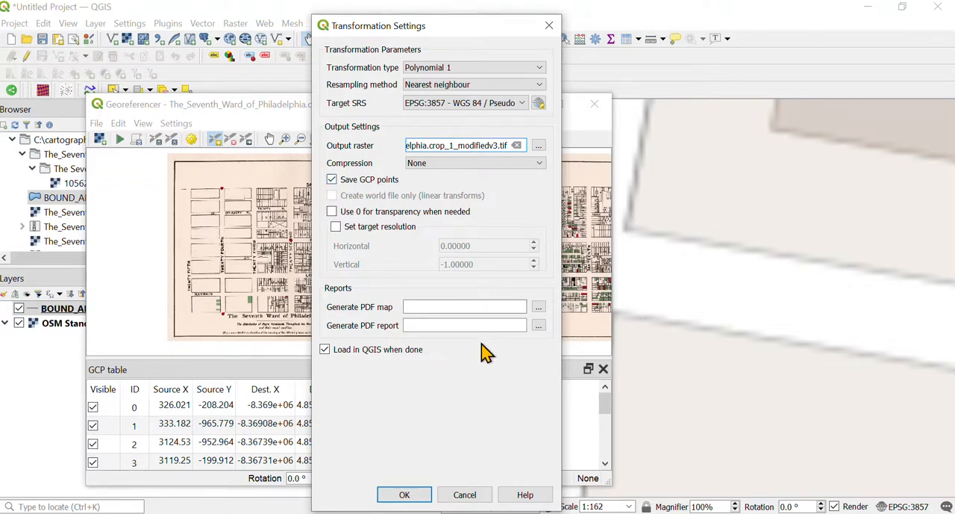
pyautogui.click(404, 495)
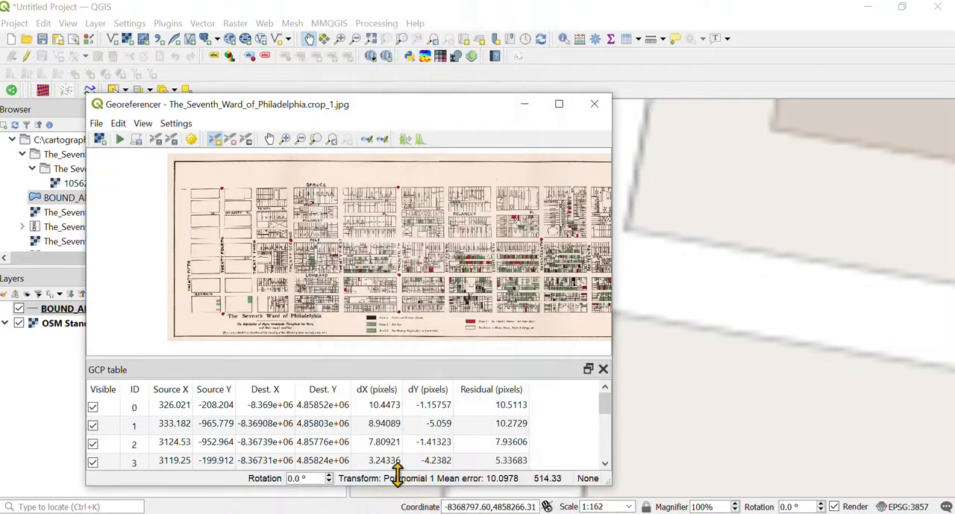
# Step: Run the georeferencing with the configured settings and close the Georeferencer window
pyautogui.click(119, 141)
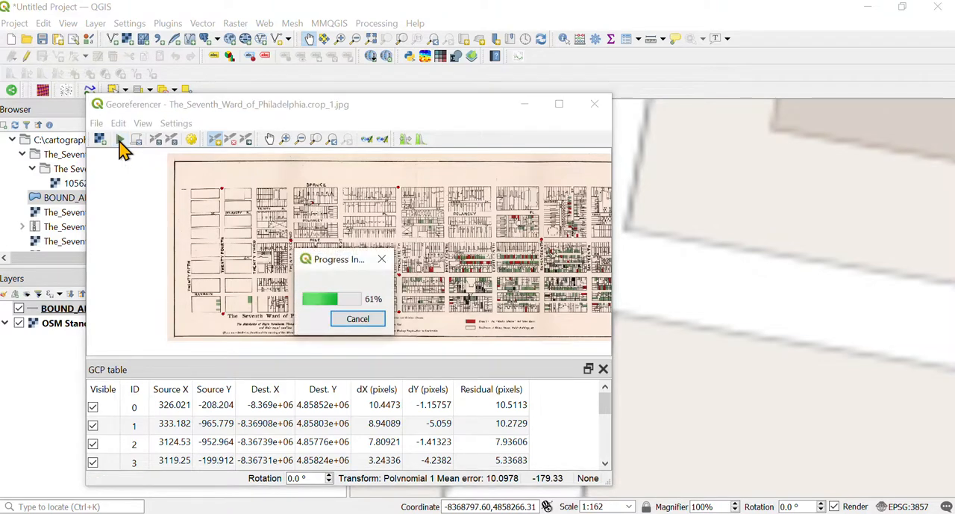
pyautogui.click(597, 104)
pyautogui.scroll(-2, 609, 279)
pyautogui.scroll(-5, 609, 280)
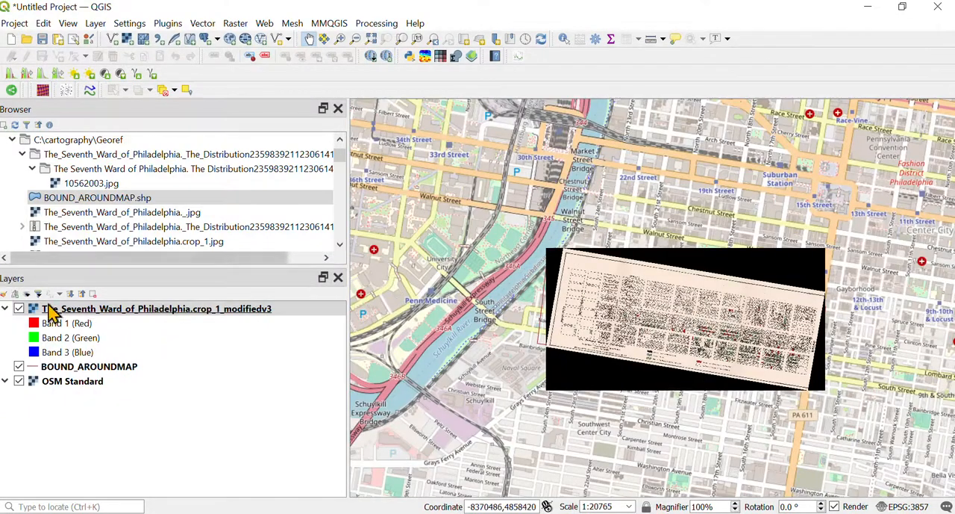
# Step: Hide and show the georeferenced modifiedv3 raster to compare its position with the OpenStreetMap base and boundary layer
pyautogui.scroll(1, 665, 334)
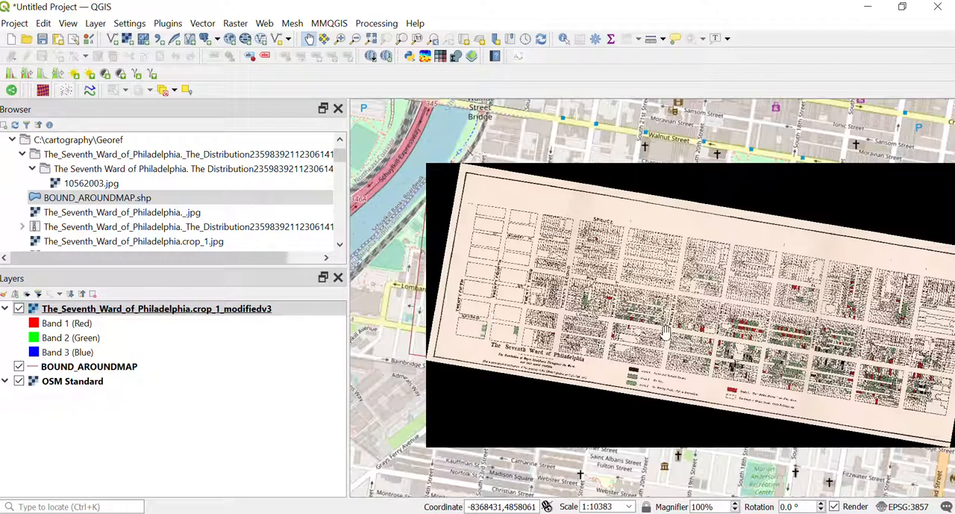
pyautogui.click(19, 309)
pyautogui.doubleClick(19, 314)
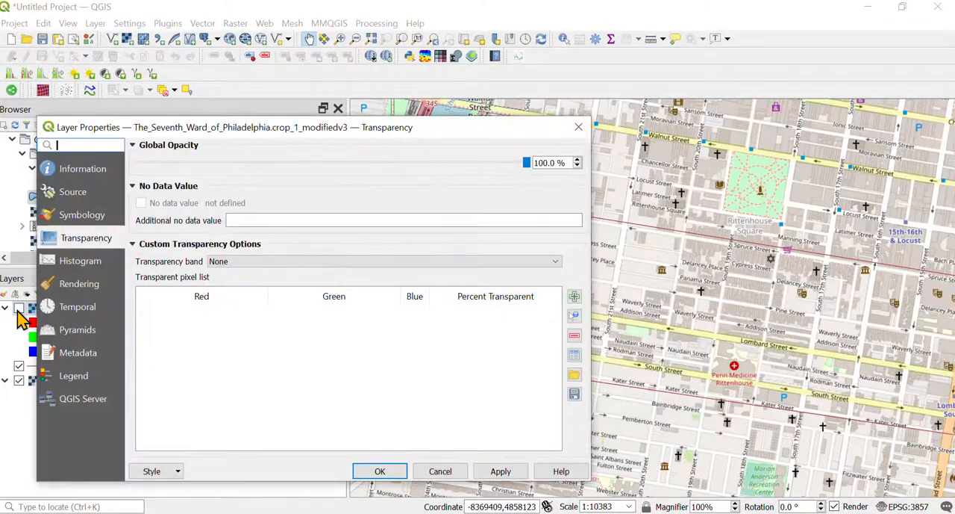
pyautogui.click(439, 471)
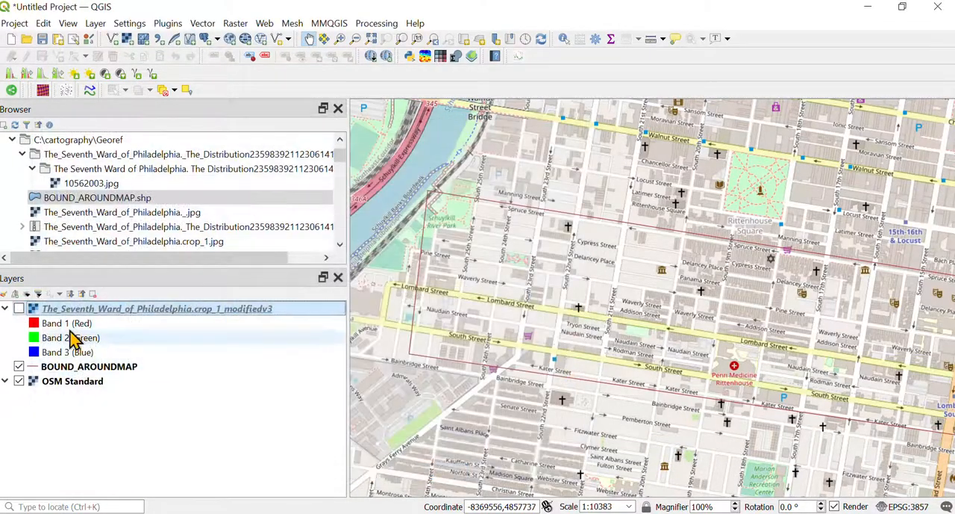
pyautogui.click(19, 309)
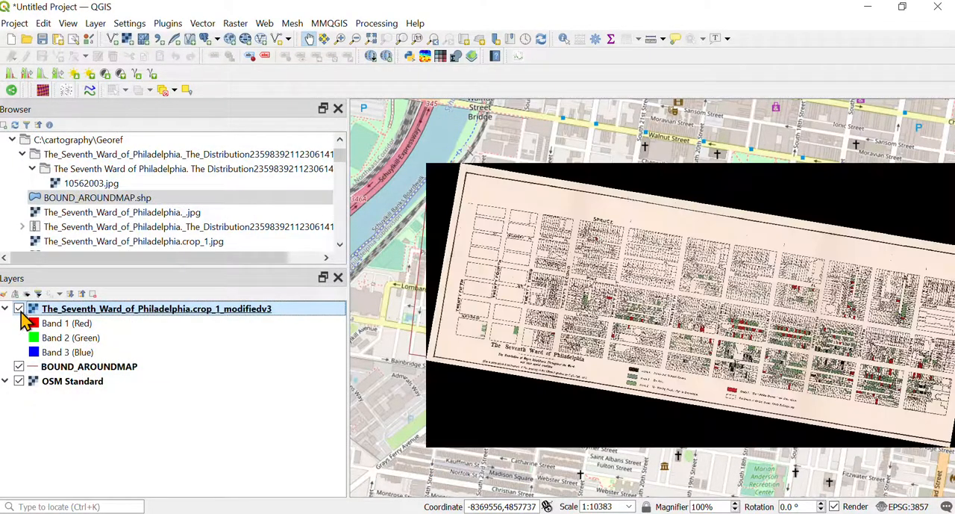
# Step: Reduce the global opacity of the georeferenced modifiedv3 raster layer to 46.8 %
pyautogui.rightClick(67, 315)
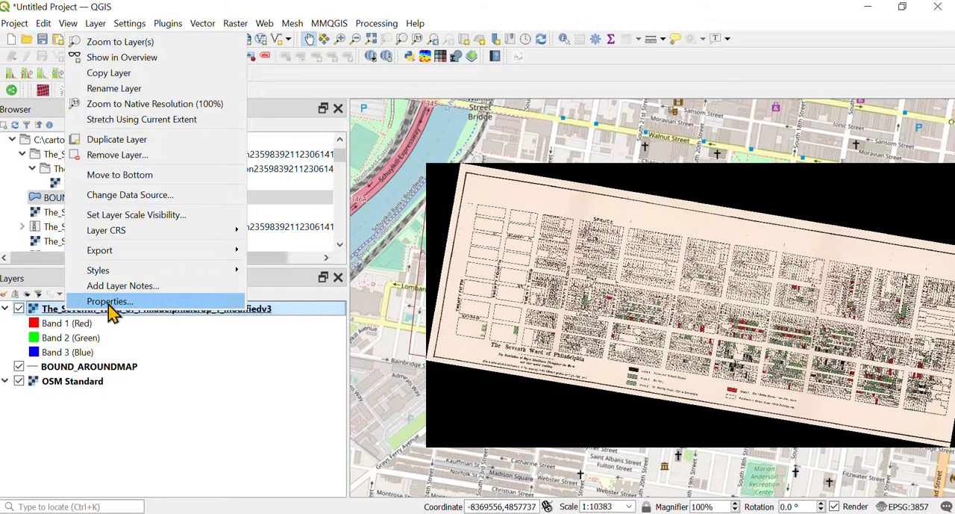
pyautogui.click(299, 310)
pyautogui.doubleClick(299, 310)
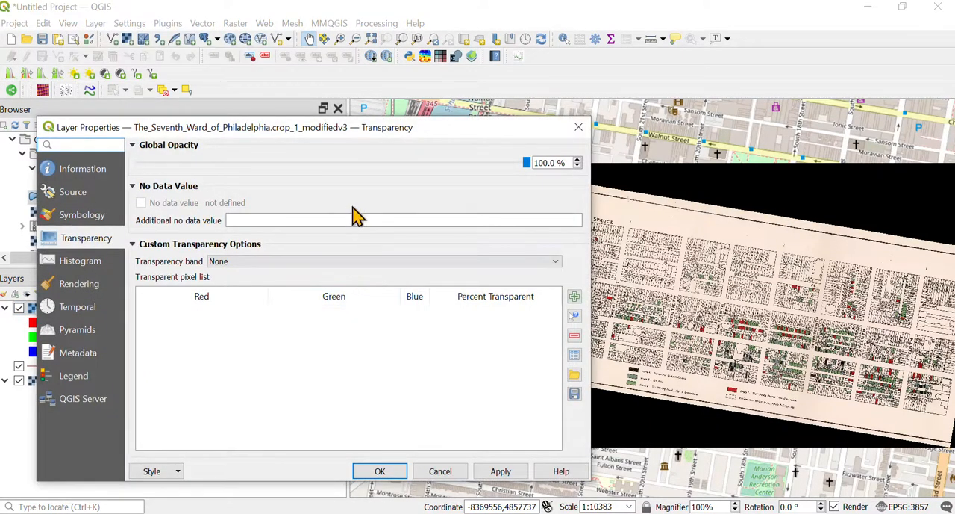
pyautogui.click(358, 171)
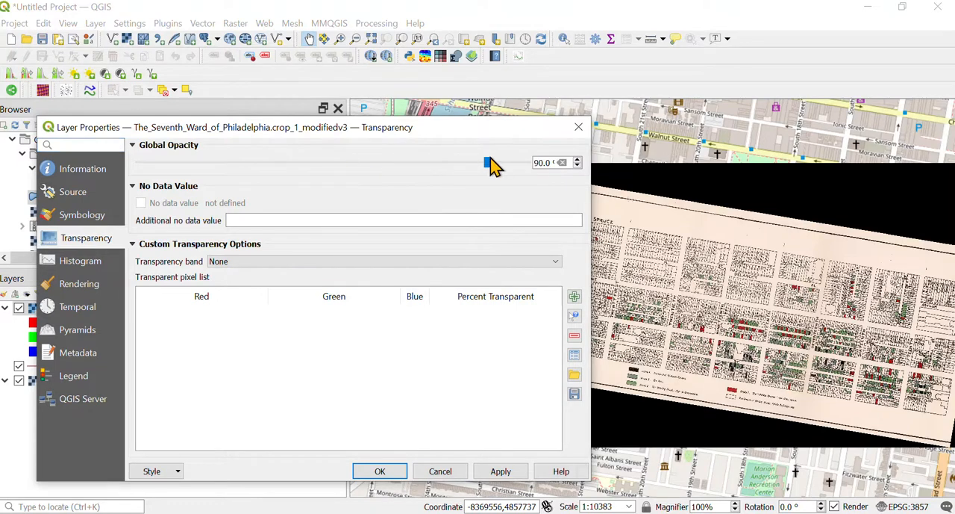
pyautogui.moveTo(493, 166); pyautogui.dragTo(325, 170)
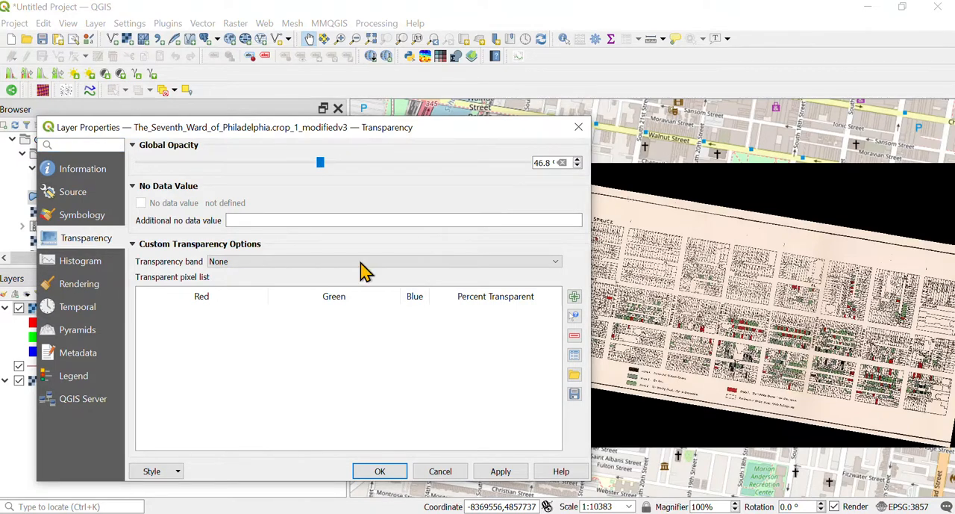
pyautogui.click(505, 478)
pyautogui.click(377, 471)
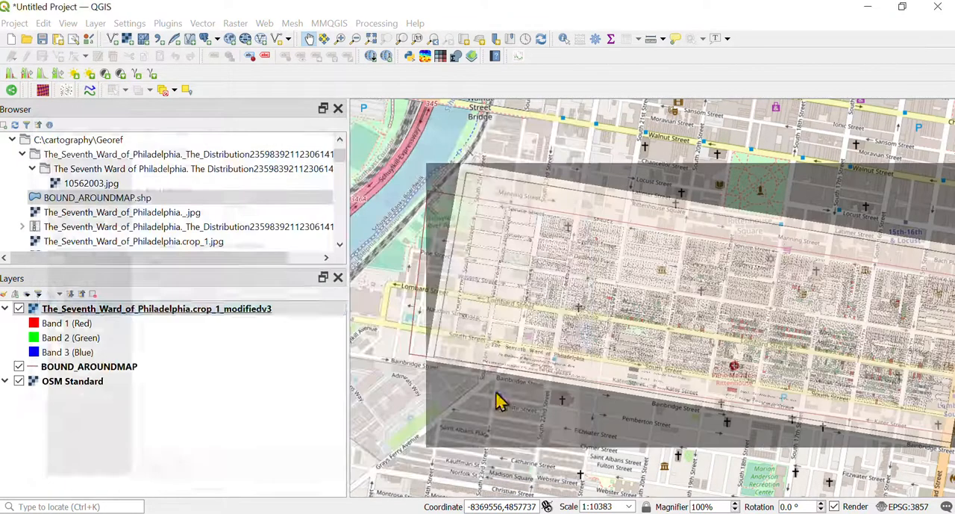
# Step: Examine how the semi-transparent scan's streets align with OpenStreetMap along Pine, Lombard and South Streets between Twenty Fifth and Nineteenth
pyautogui.scroll(2, 627, 291)
pyautogui.scroll(1, 627, 291)
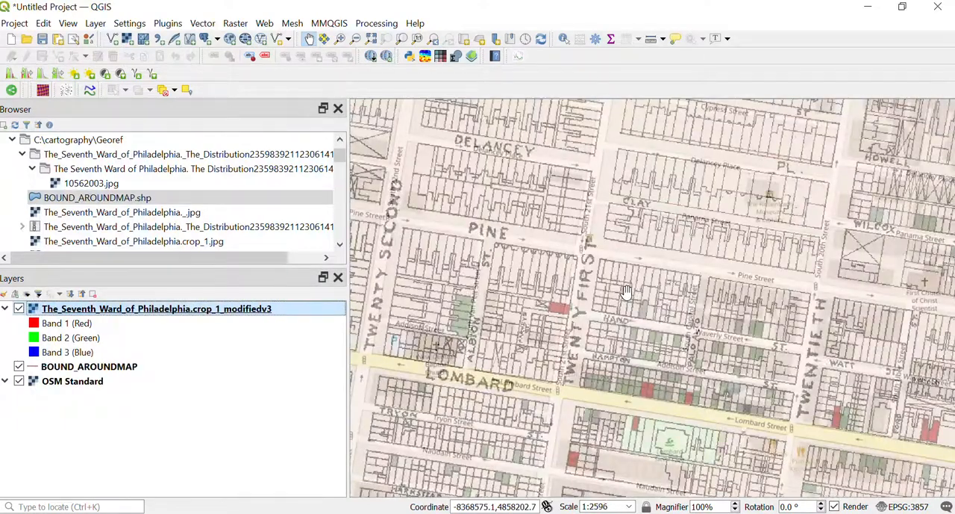
pyautogui.moveTo(564, 389); pyautogui.dragTo(585, 233)
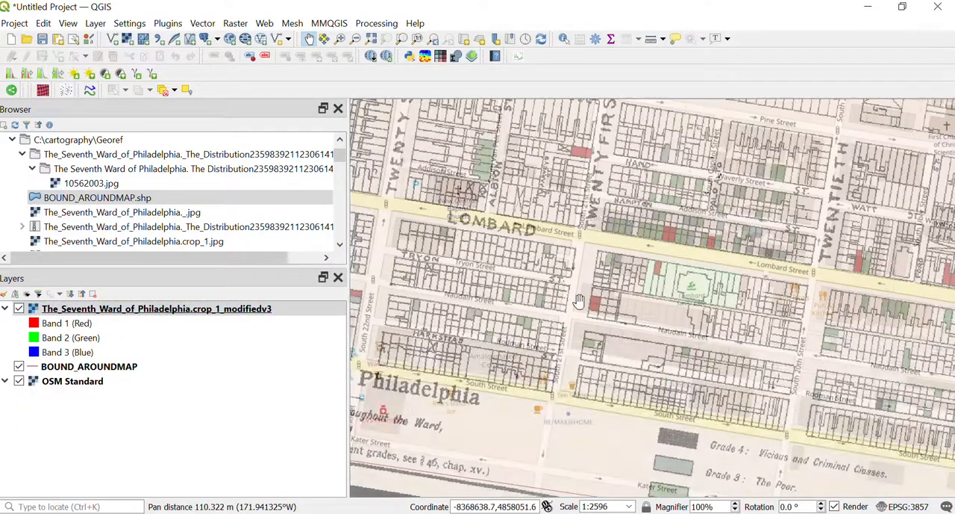
pyautogui.moveTo(471, 401); pyautogui.dragTo(565, 345)
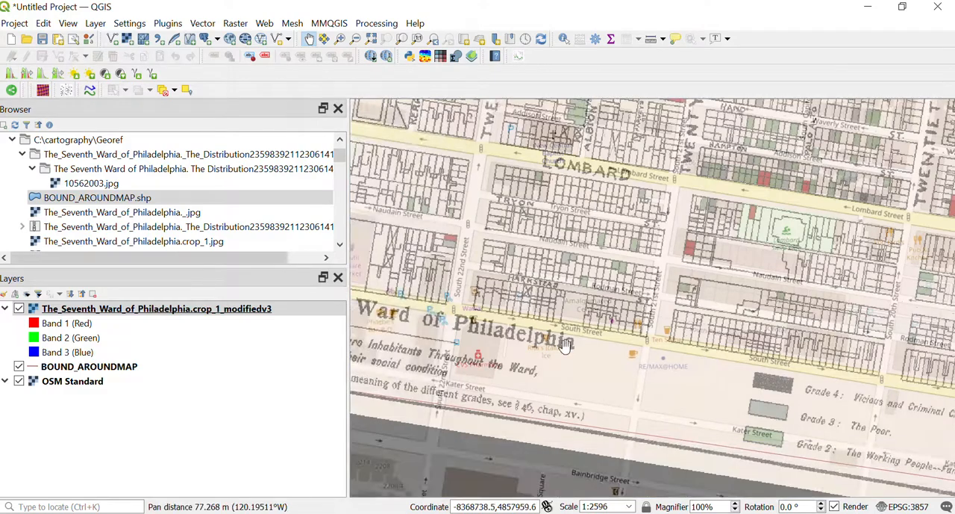
pyautogui.moveTo(497, 335); pyautogui.dragTo(621, 331)
pyautogui.scroll(-1, 642, 328)
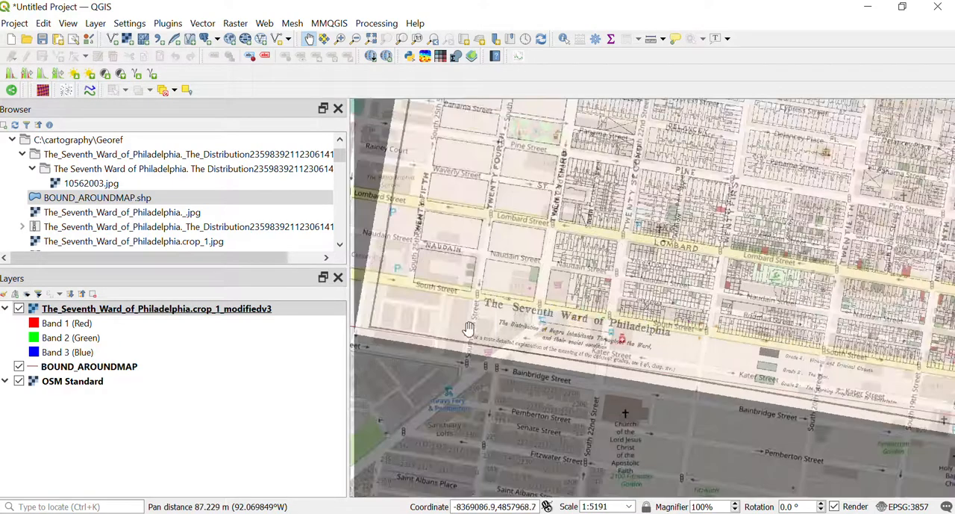
pyautogui.moveTo(717, 306); pyautogui.dragTo(591, 309)
pyautogui.scroll(-1, 592, 309)
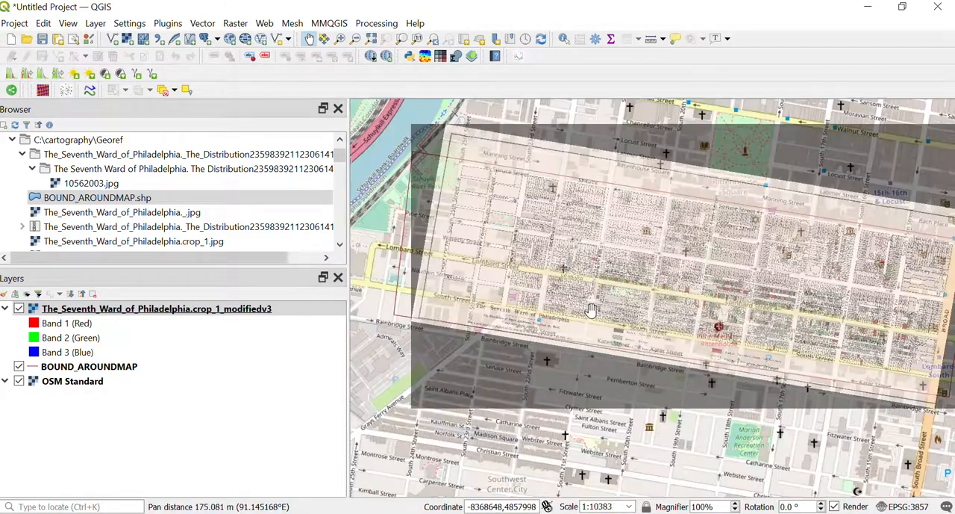
pyautogui.scroll(1, 623, 323)
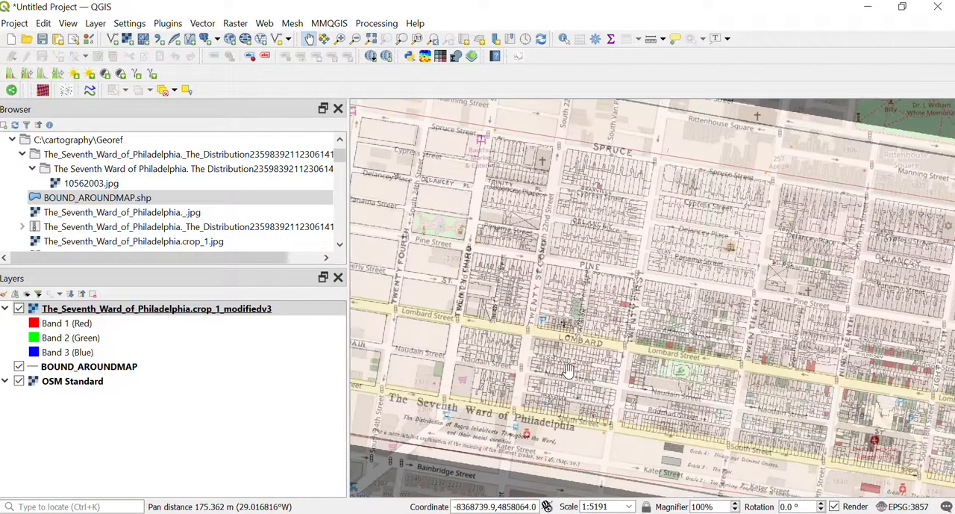
pyautogui.scroll(1, 553, 217)
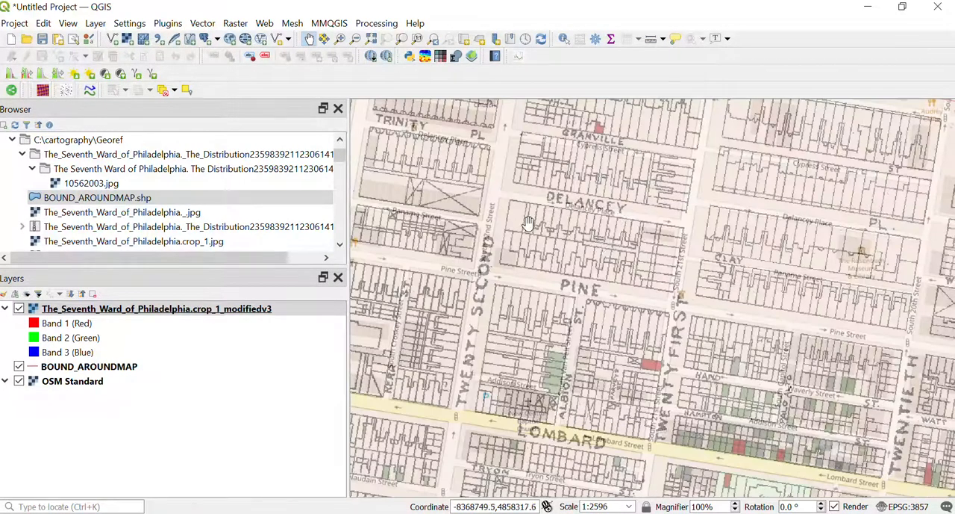
pyautogui.moveTo(629, 265); pyautogui.dragTo(521, 256)
pyautogui.moveTo(728, 272); pyautogui.dragTo(609, 259)
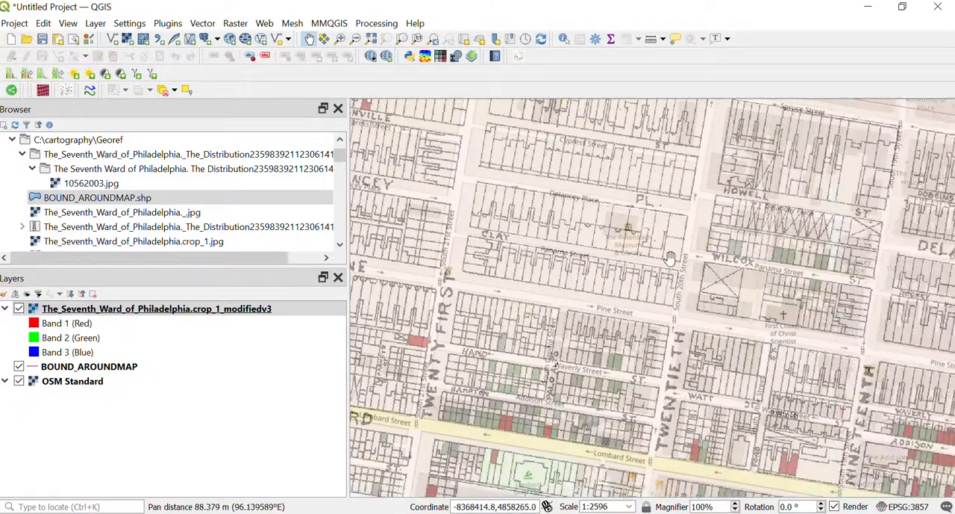
# Step: Examine how the semi-transparent scan aligns with OpenStreetMap eastward from Twentieth Street to Broad Street, between Spruce and South Streets
pyautogui.moveTo(776, 273); pyautogui.dragTo(567, 254)
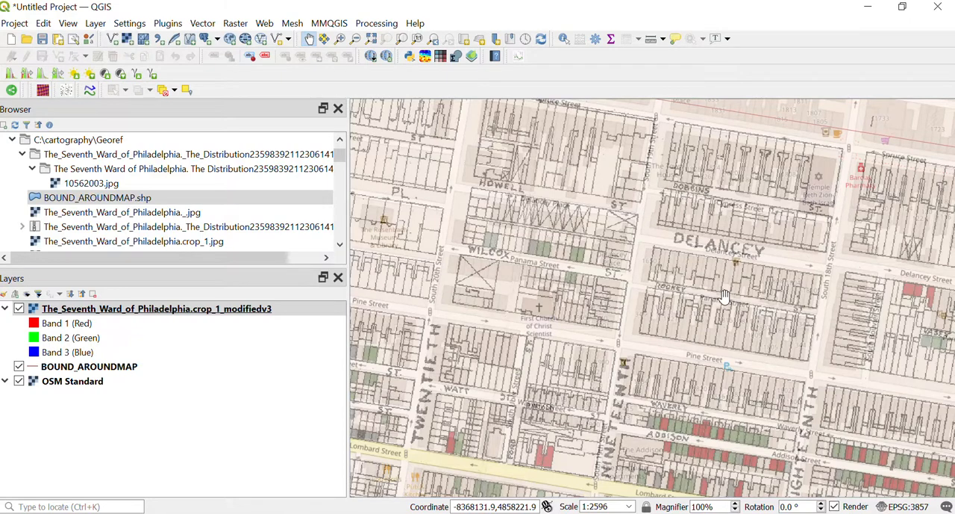
pyautogui.moveTo(731, 302); pyautogui.dragTo(584, 278)
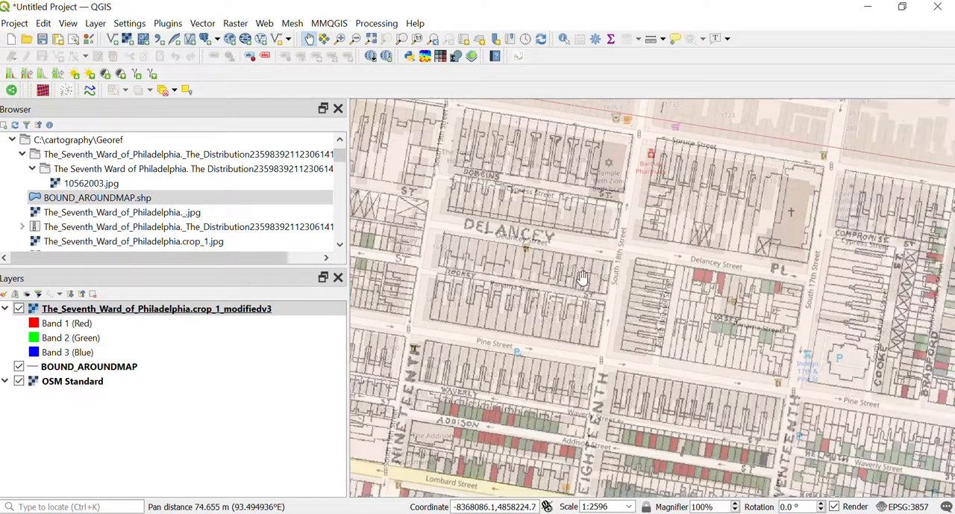
pyautogui.moveTo(780, 256); pyautogui.dragTo(525, 207)
pyautogui.moveTo(823, 290); pyautogui.dragTo(645, 267)
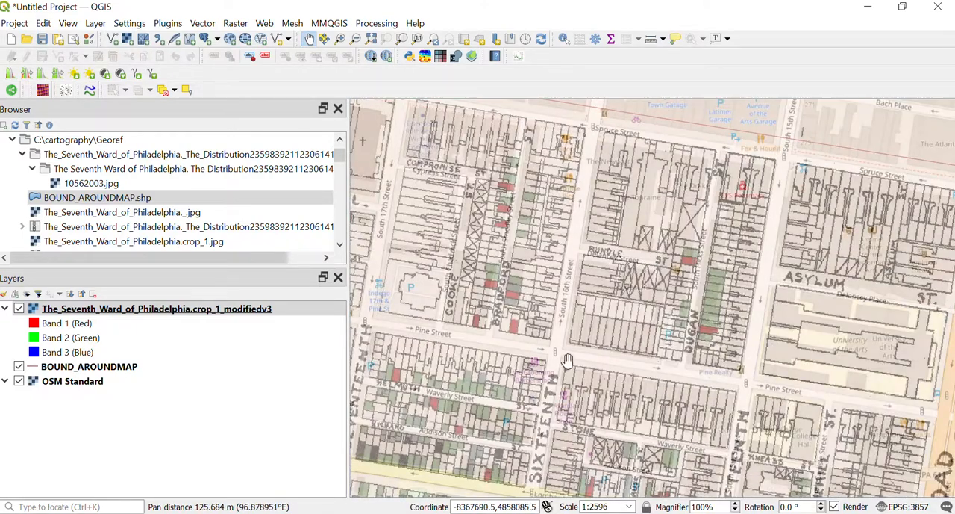
pyautogui.moveTo(601, 486); pyautogui.dragTo(602, 273)
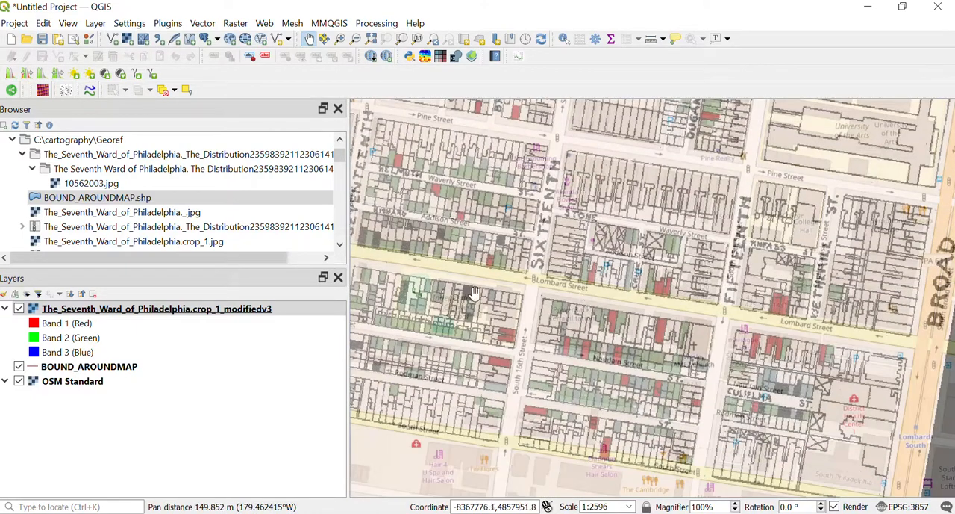
# Step: Check the overlay's alignment westward along Lombard, Naudain and South Streets from Sixteenth back to Twenty Fourth Street
pyautogui.moveTo(459, 289); pyautogui.dragTo(696, 297)
pyautogui.moveTo(488, 280); pyautogui.dragTo(625, 287)
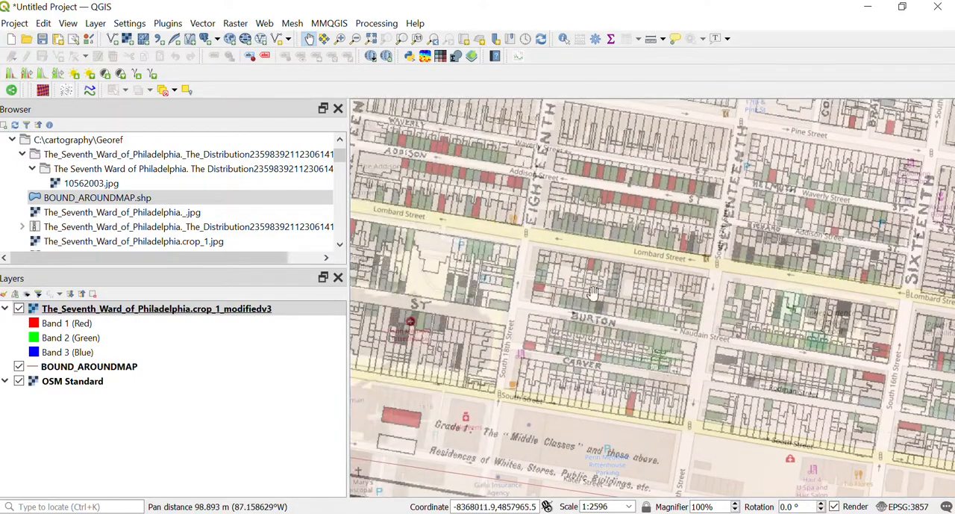
pyautogui.moveTo(498, 301); pyautogui.dragTo(635, 303)
pyautogui.moveTo(492, 254); pyautogui.dragTo(624, 281)
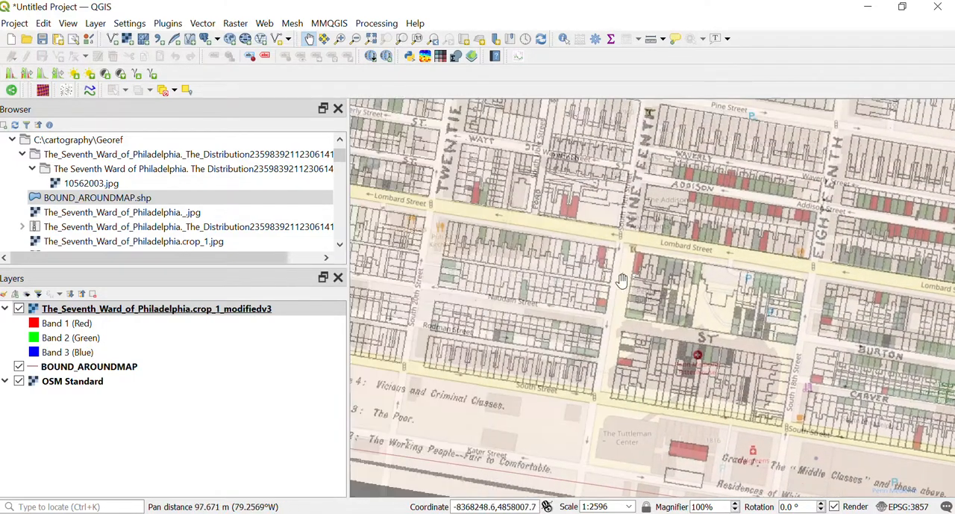
pyautogui.moveTo(493, 283); pyautogui.dragTo(645, 306)
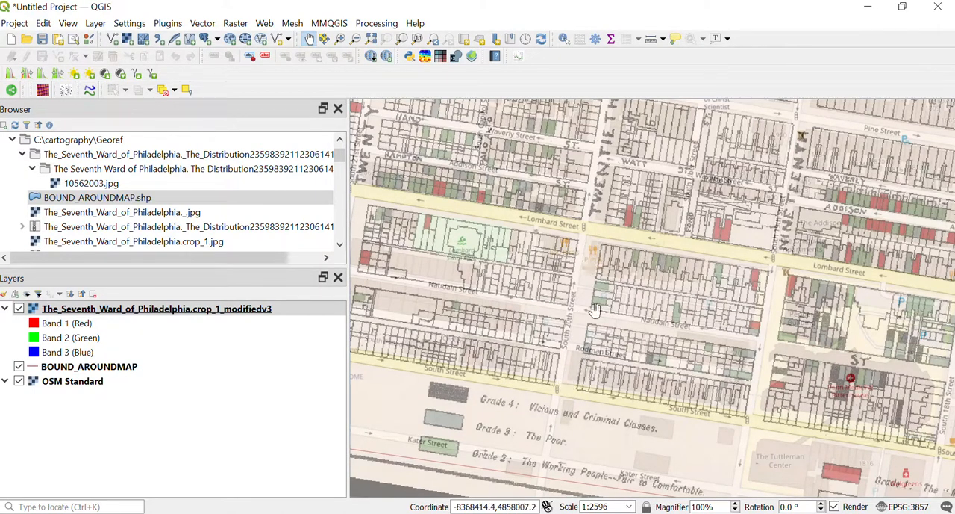
pyautogui.moveTo(490, 327); pyautogui.dragTo(874, 316)
pyautogui.moveTo(481, 245); pyautogui.dragTo(636, 340)
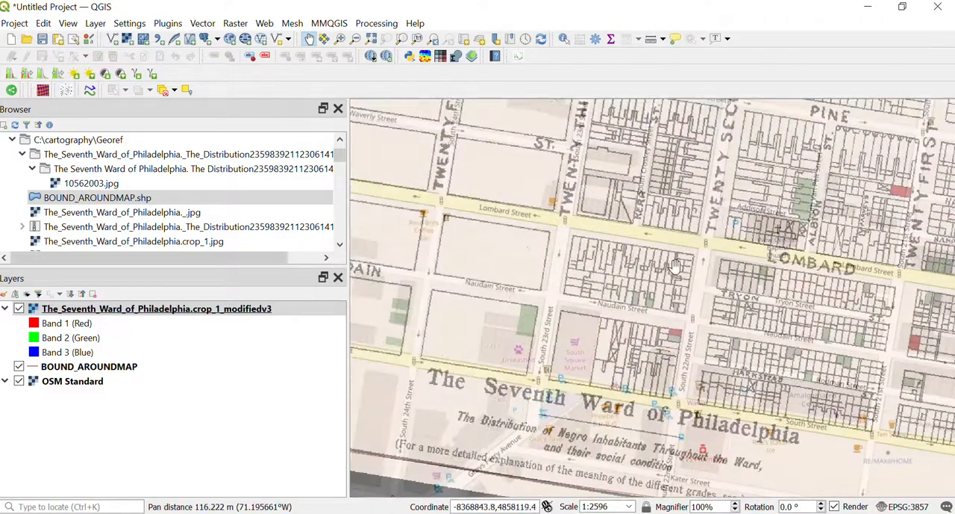
# Step: Inspect the overlay's blocks from Lombard up to Spruce Street around Twenty Second Street, and view the whole georeferenced raster over the base map
pyautogui.moveTo(588, 178); pyautogui.dragTo(515, 287)
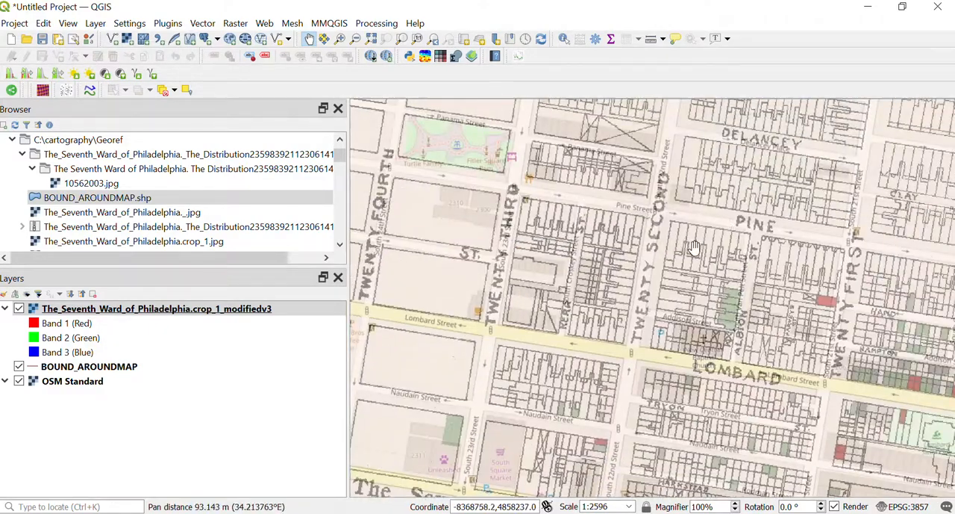
pyautogui.moveTo(693, 247); pyautogui.dragTo(540, 282)
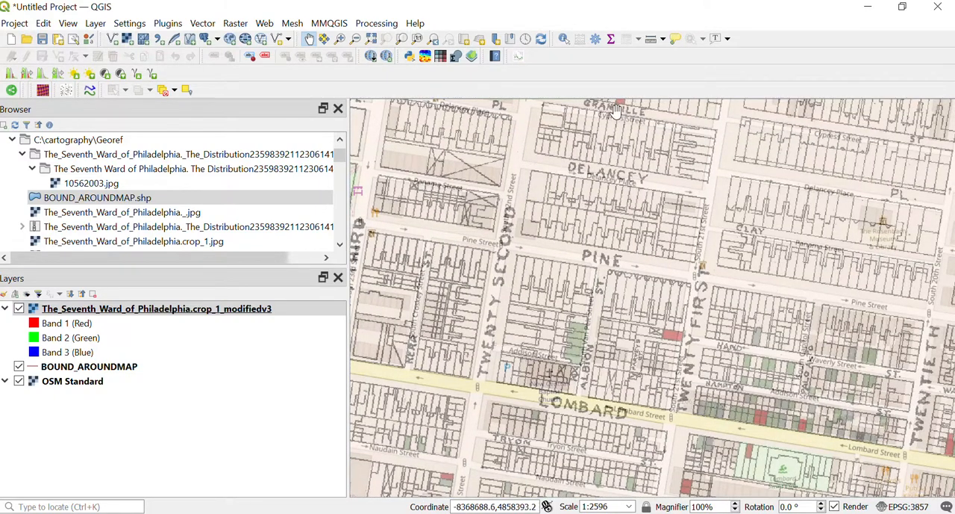
pyautogui.moveTo(635, 118); pyautogui.dragTo(635, 152)
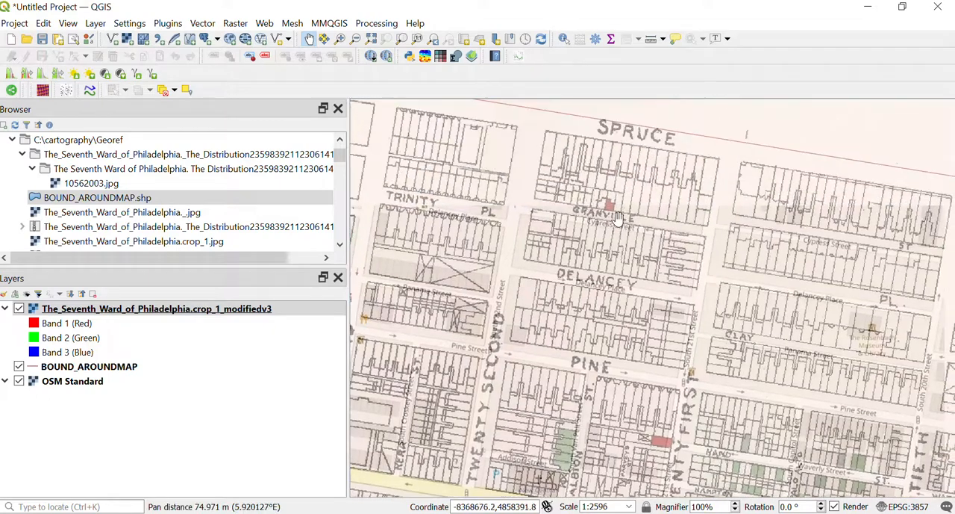
pyautogui.scroll(-1, 602, 256)
pyautogui.scroll(-1, 601, 256)
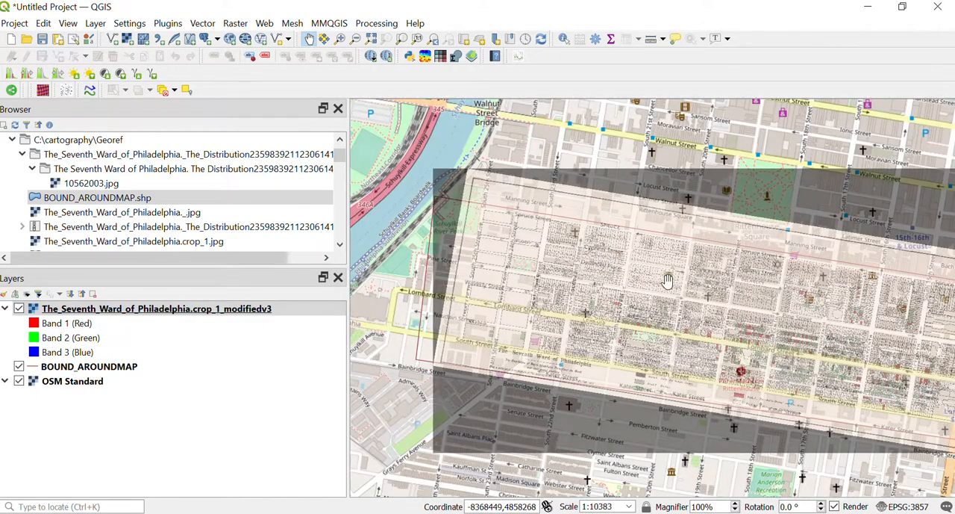
pyautogui.moveTo(713, 302); pyautogui.dragTo(659, 292)
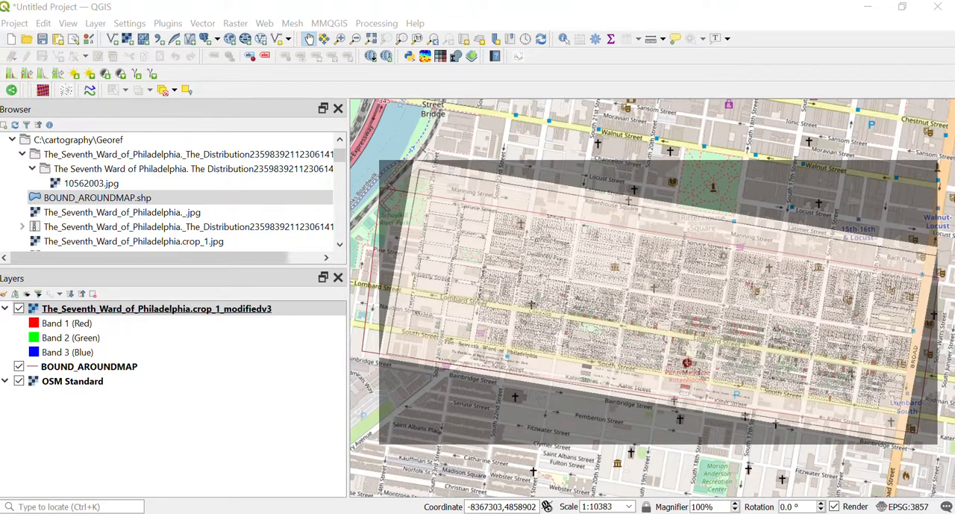
pyautogui.click(290, 309)
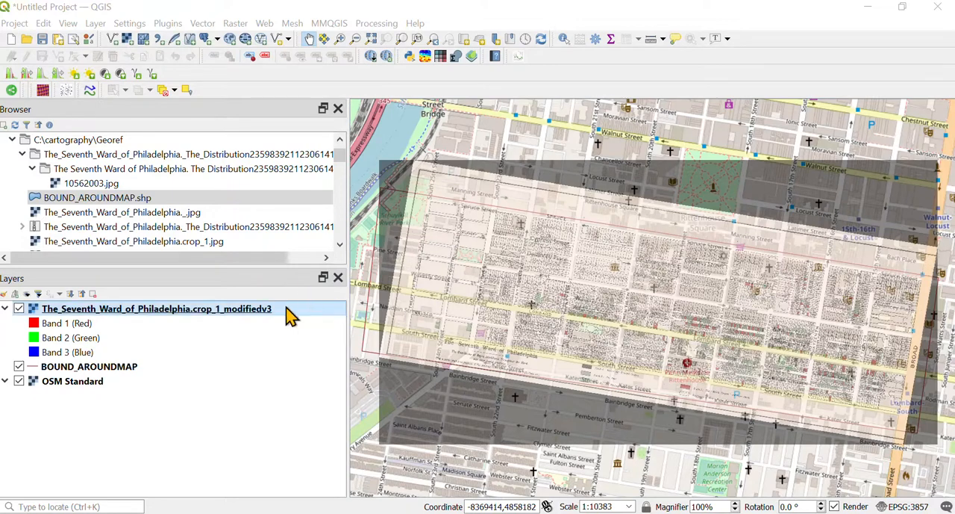
pyautogui.rightClick(153, 314)
pyautogui.click(776, 21)
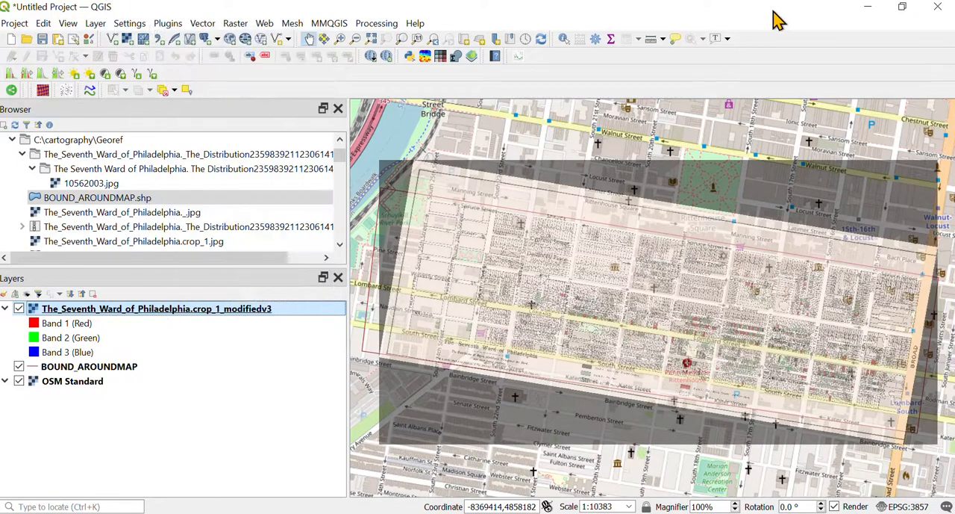